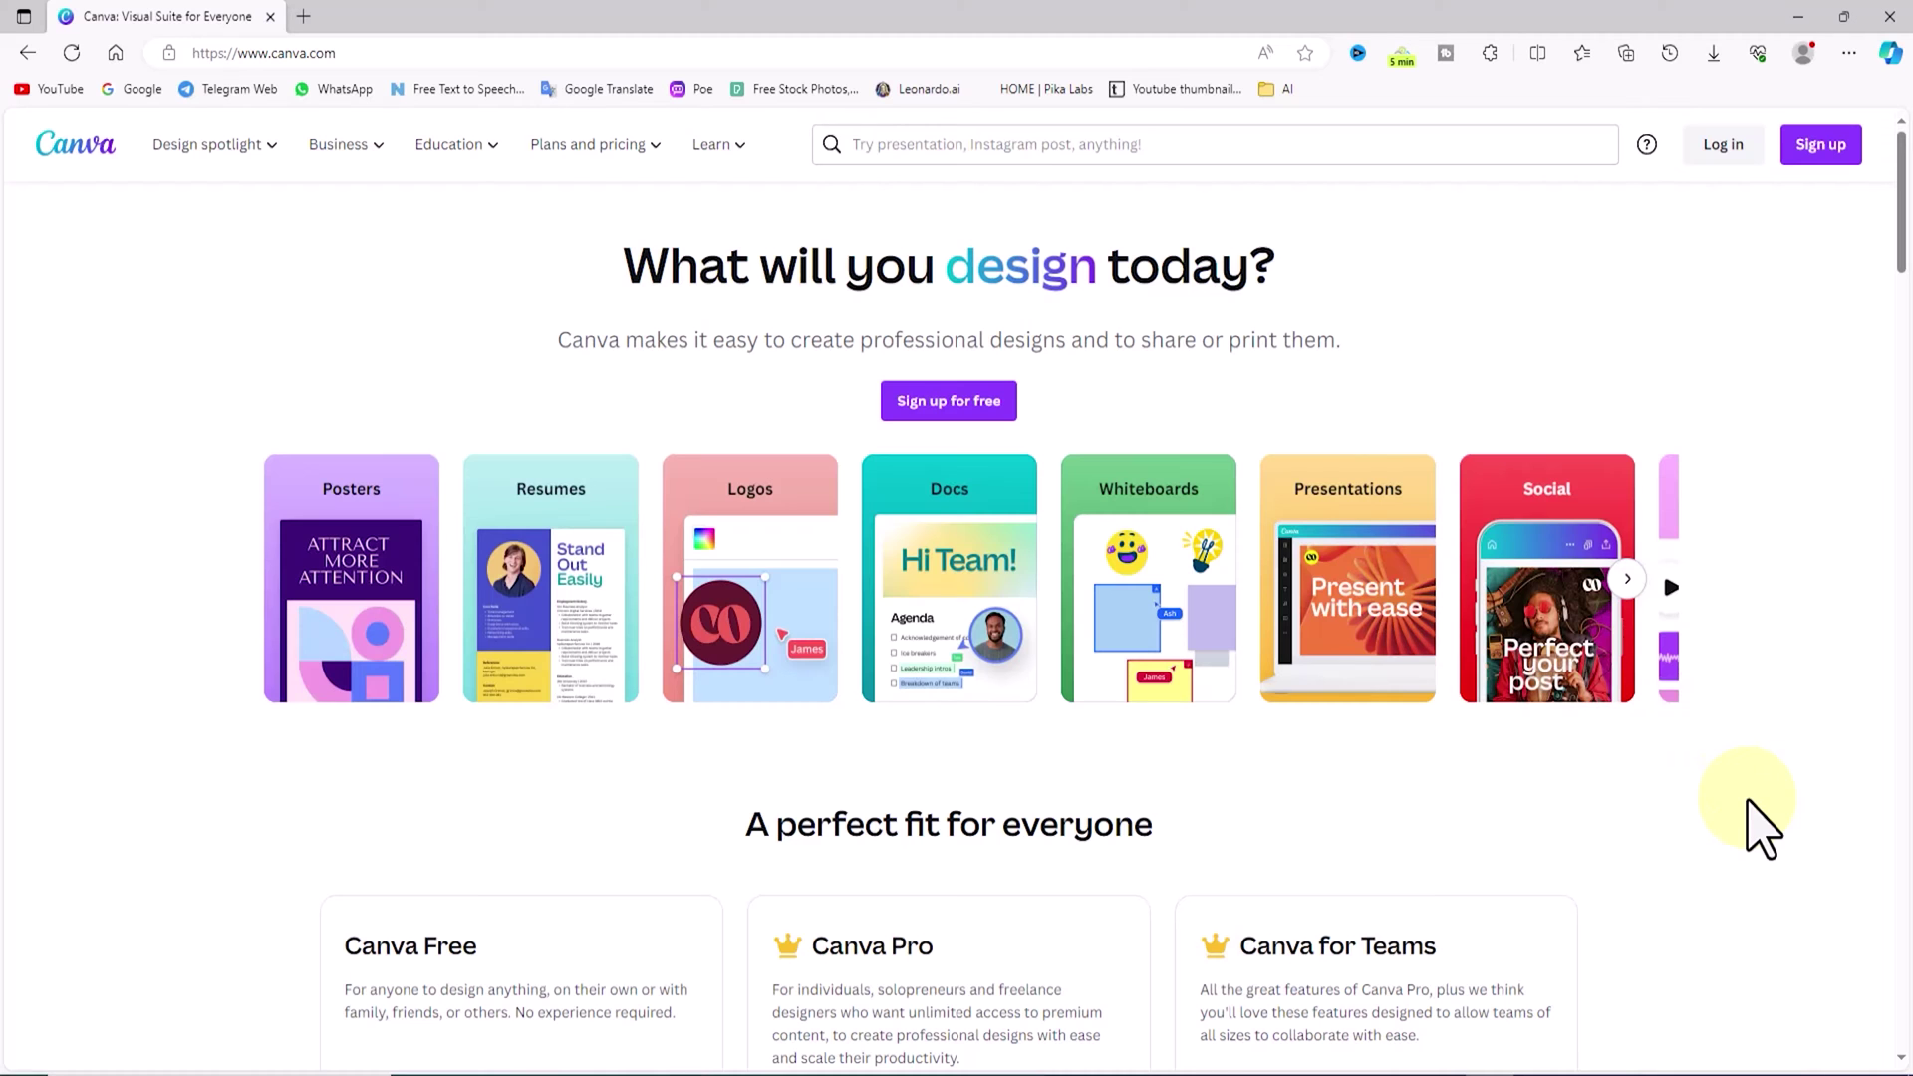
Advance the canva.com homepage's design-type carousel, then scroll down to the footer links.
{"action": "left_click", "coordinate": [1644, 583]}
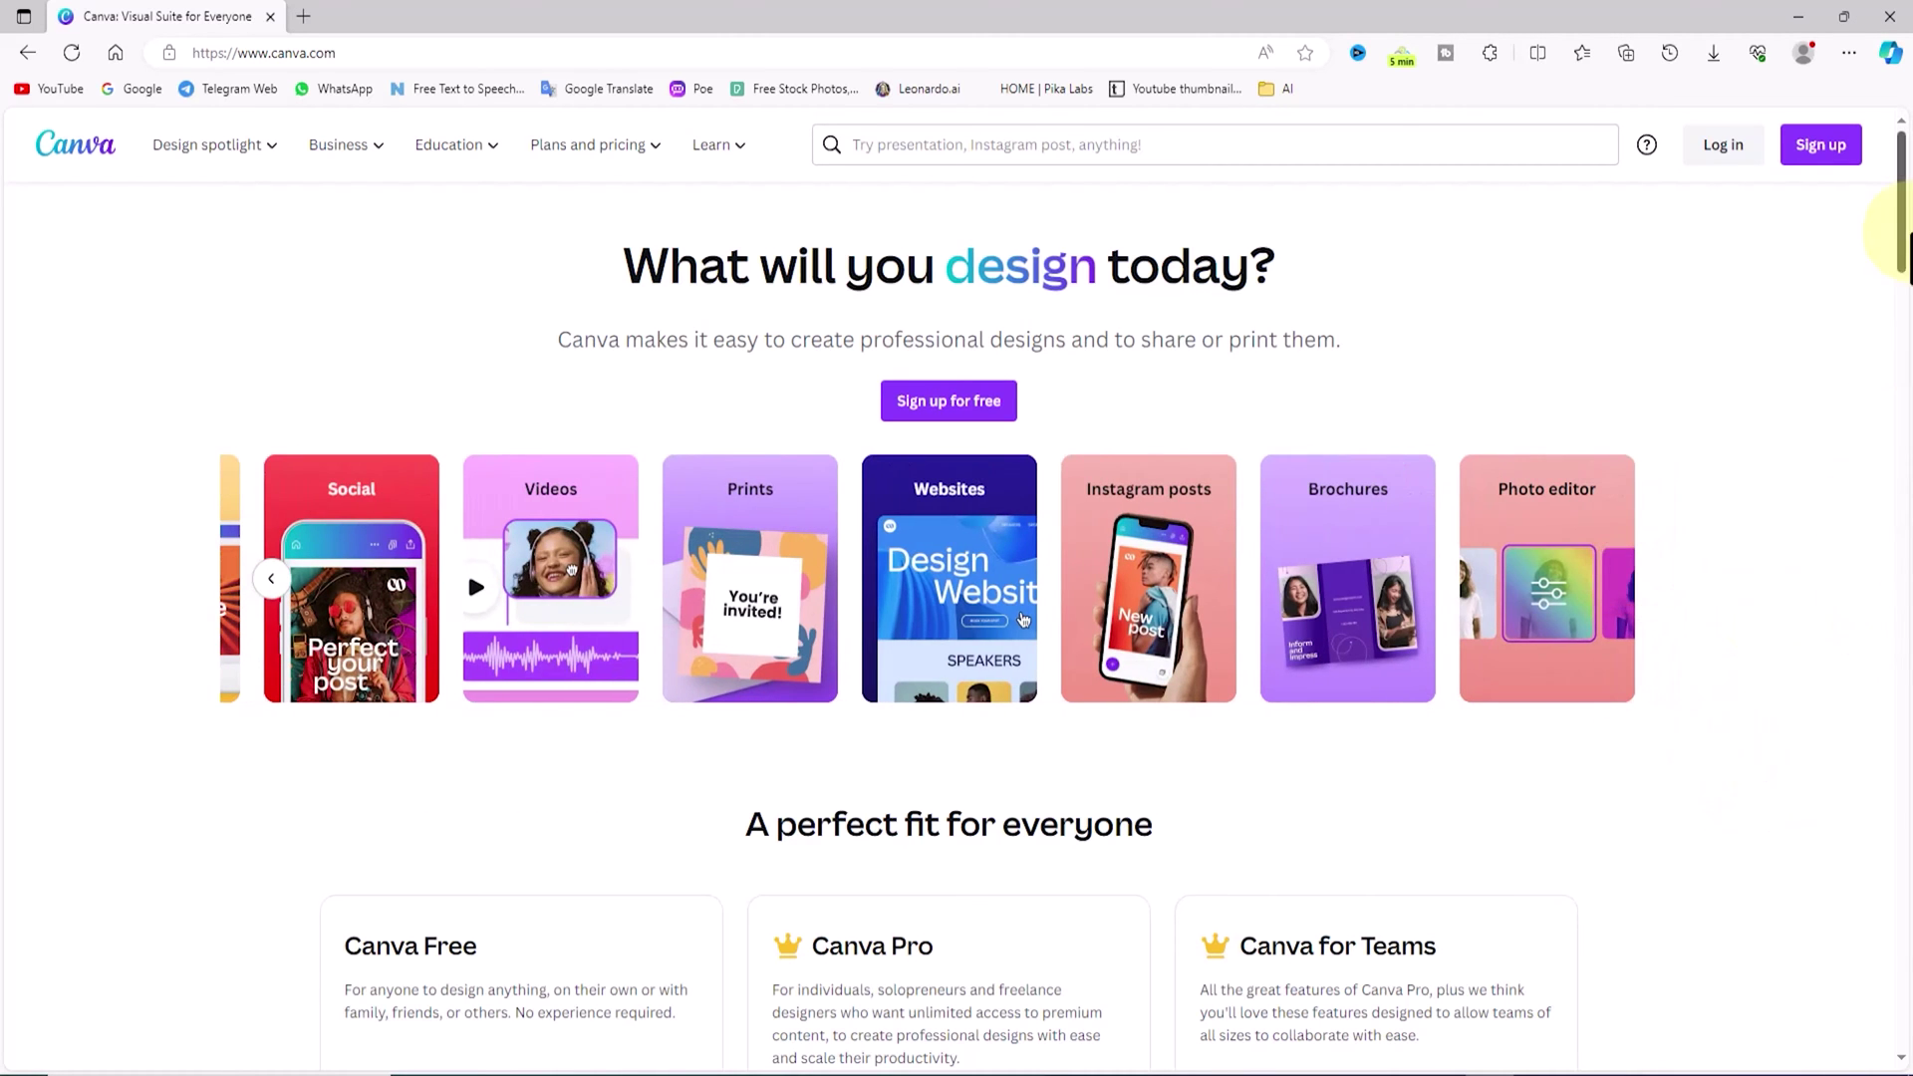
{"action": "scroll", "coordinate": [1888, 170], "scroll_direction": "down", "scroll_amount": 5}
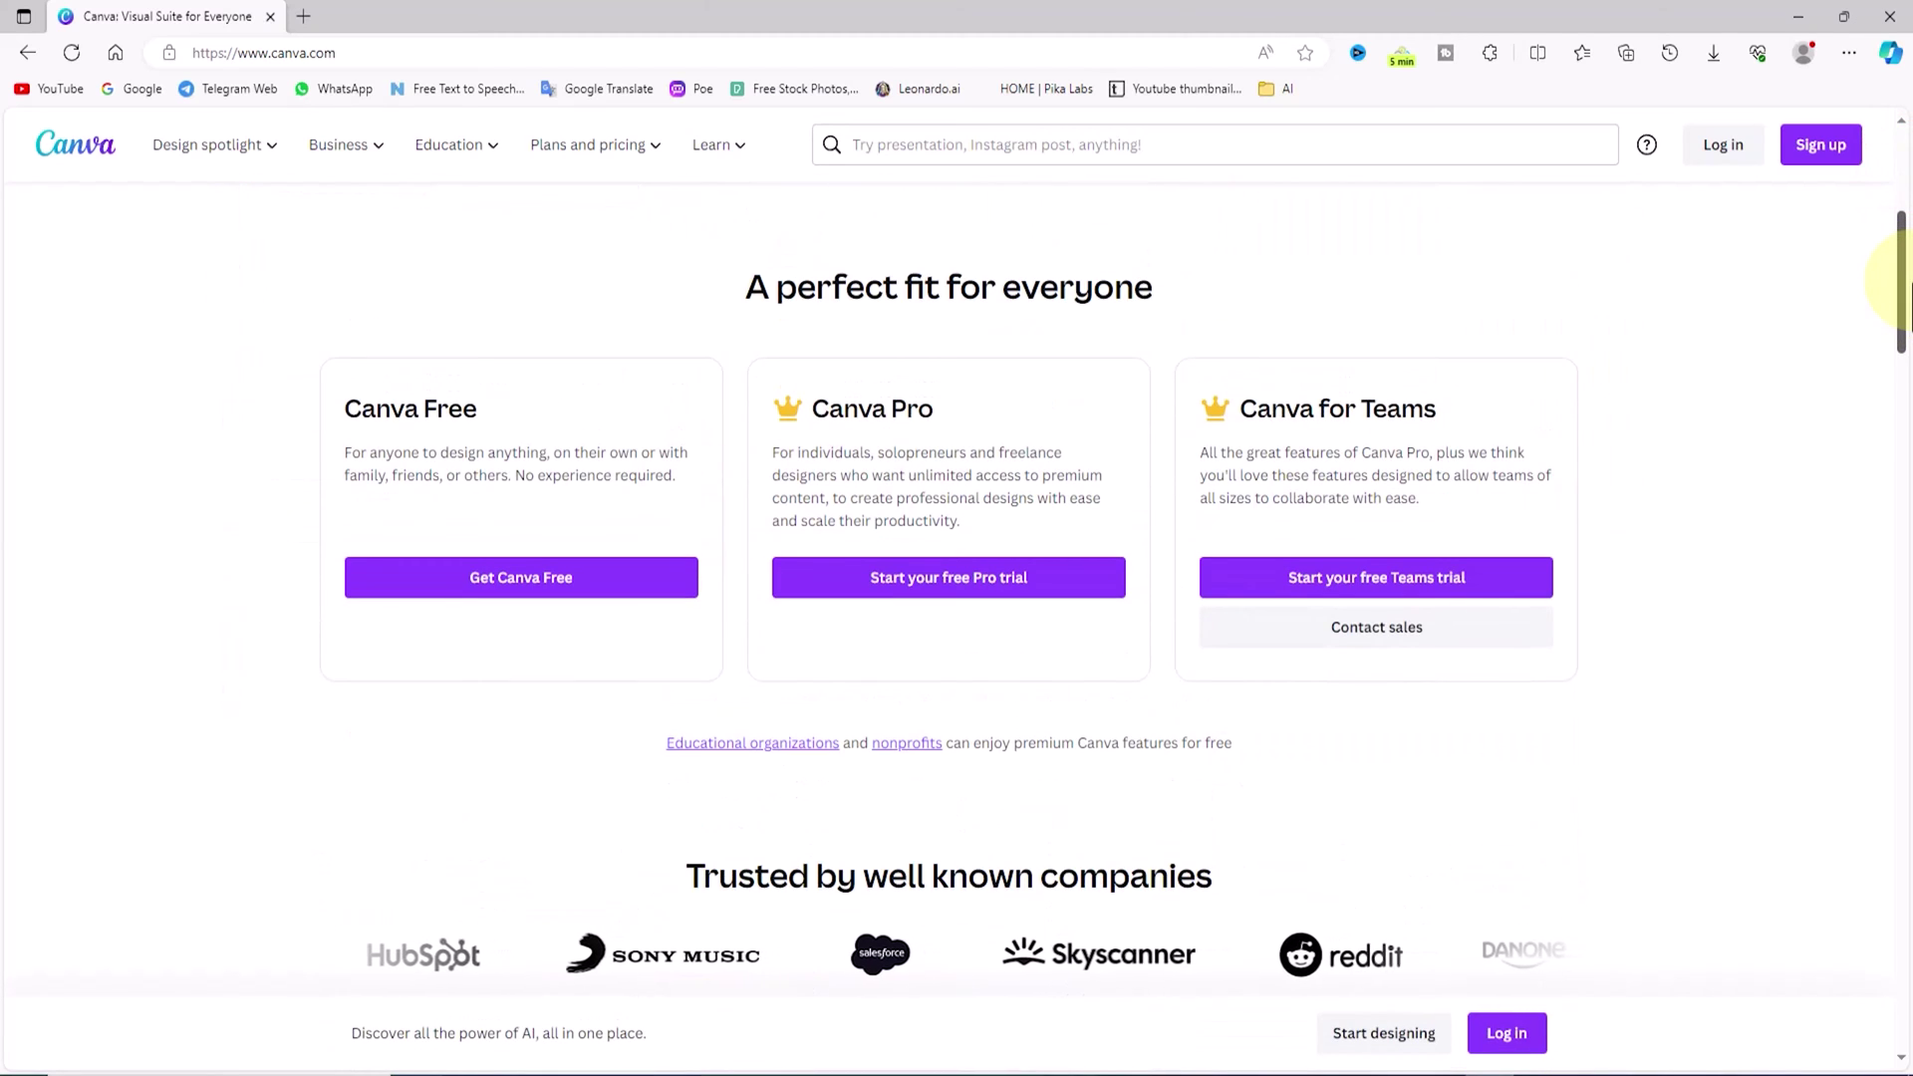
{"action": "left_click_drag", "start_coordinate": [1903, 287], "coordinate": [1901, 769]}
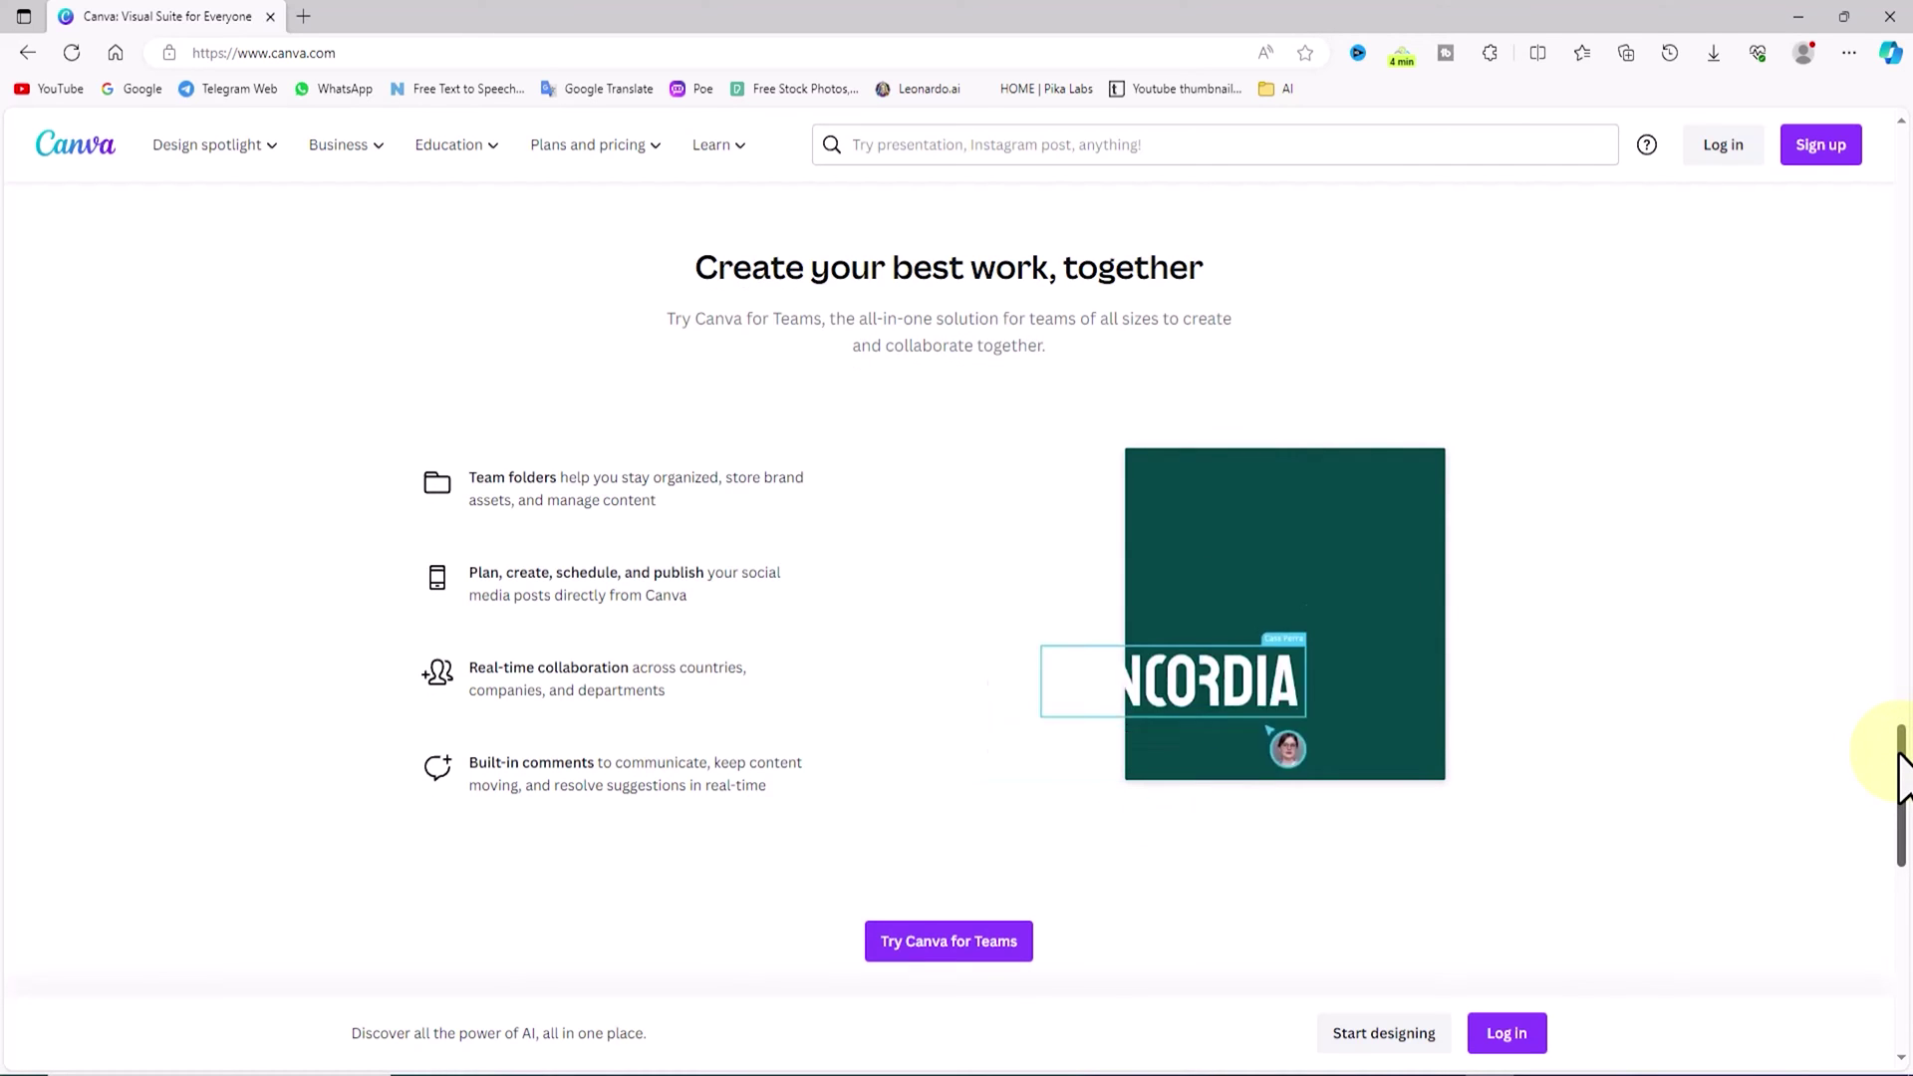
{"action": "left_click_drag", "start_coordinate": [1901, 762], "coordinate": [1900, 169]}
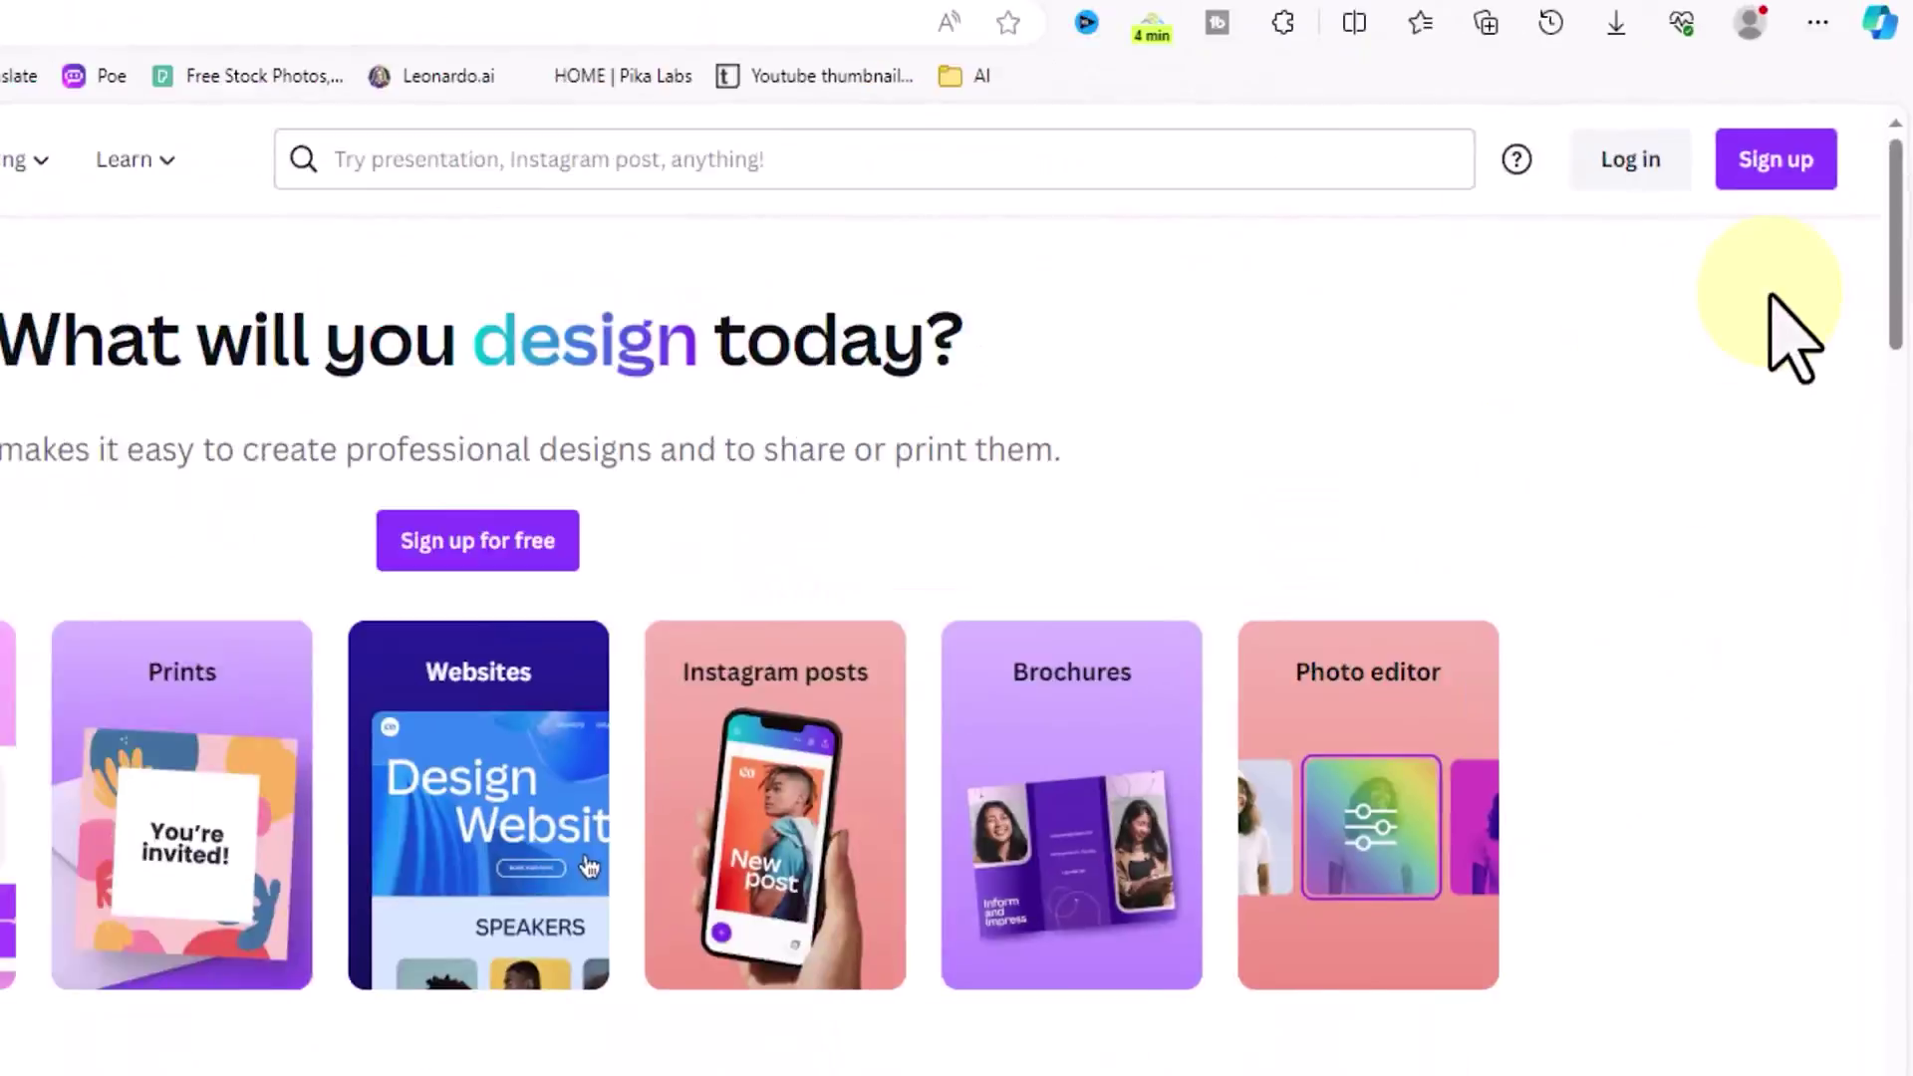
Sign in, find Magic Media among AI-powered apps, and use it in a new Video design.
{"action": "left_click", "coordinate": [1571, 225]}
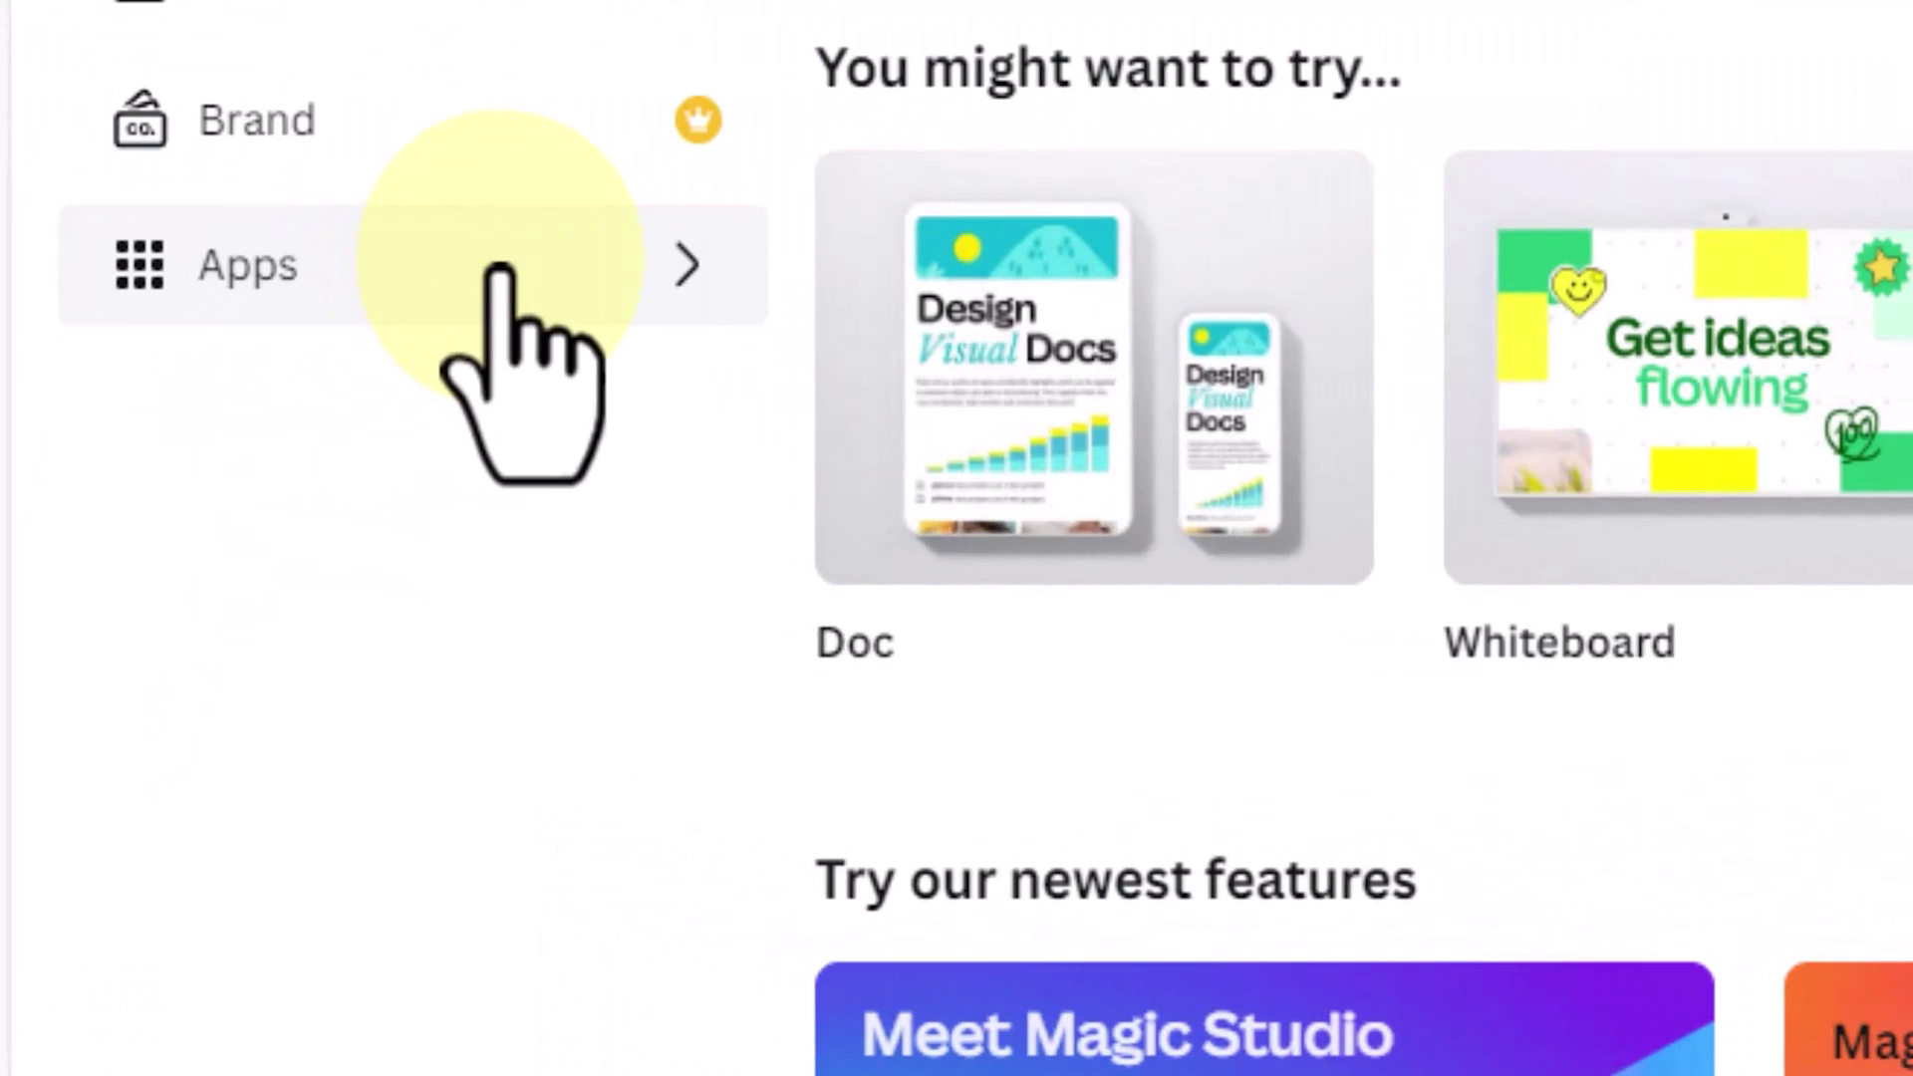
{"action": "left_click", "coordinate": [501, 267]}
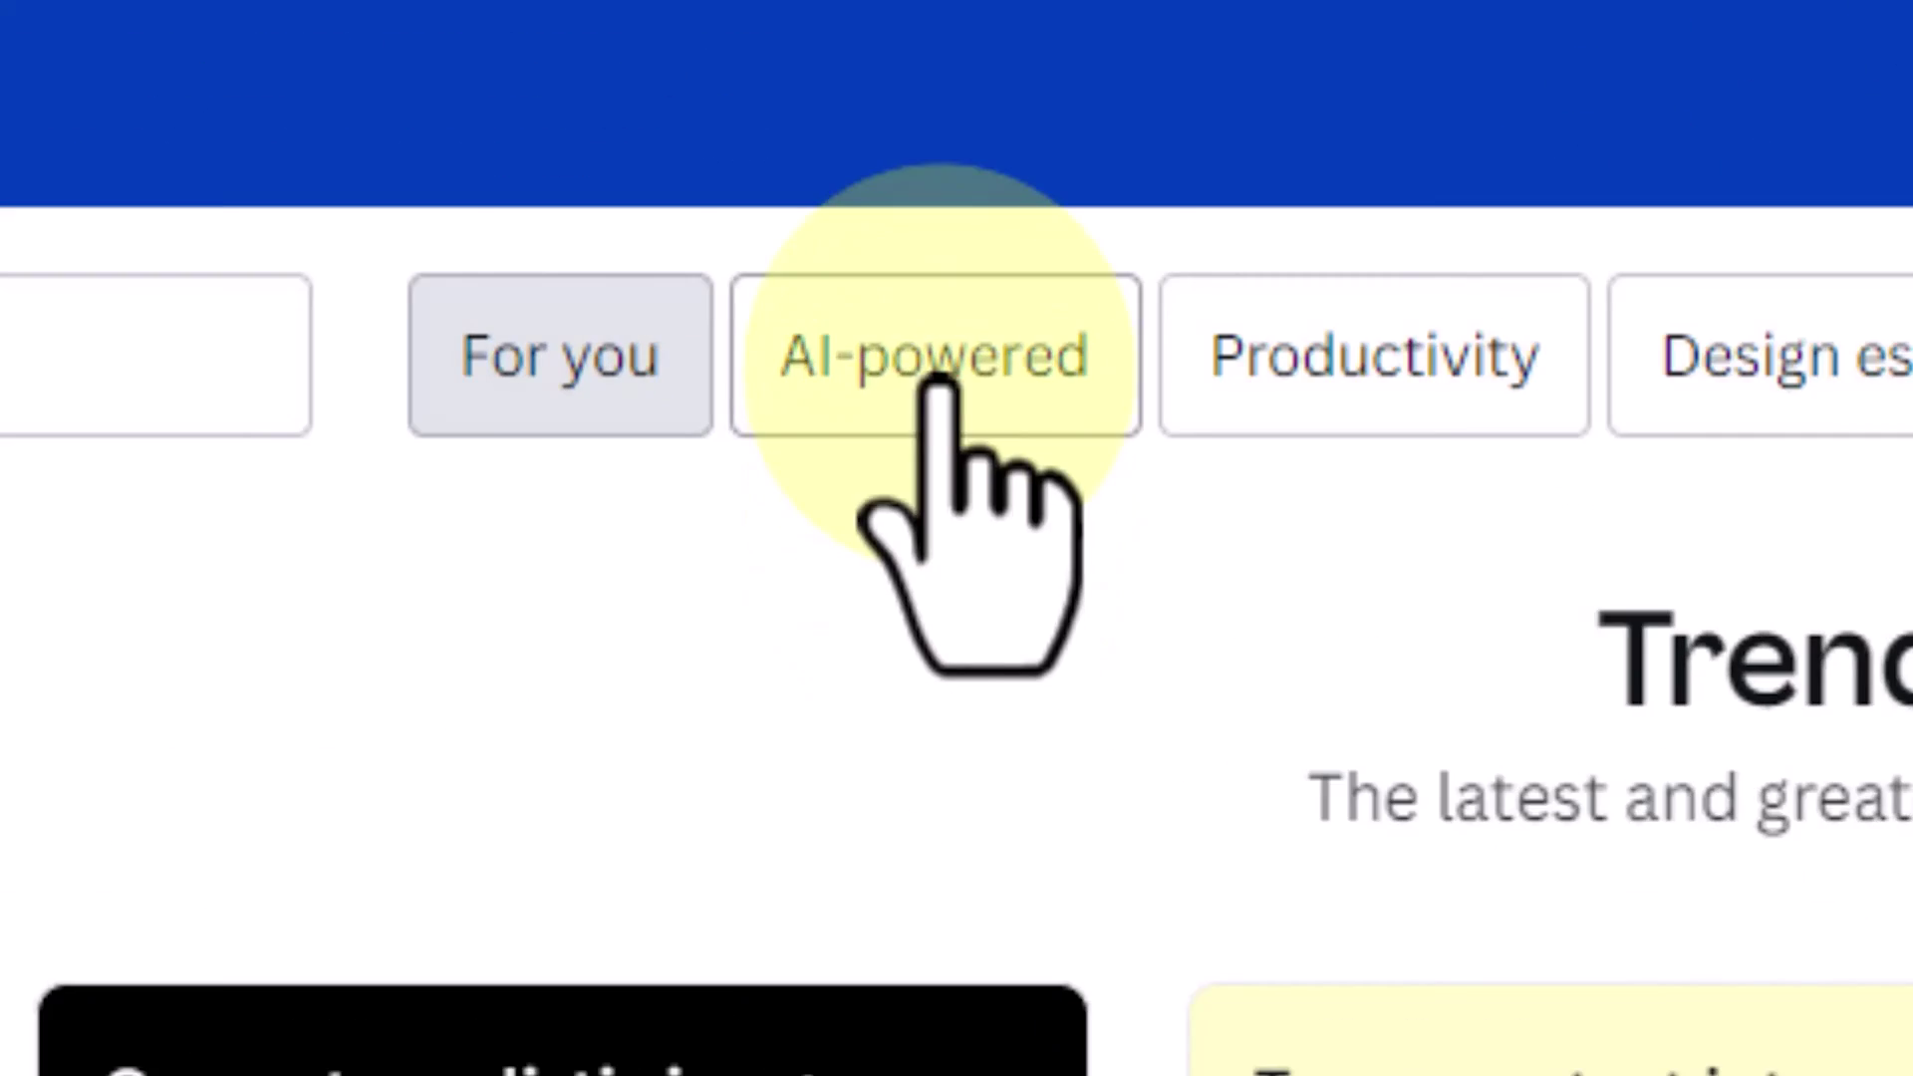
{"action": "left_click", "coordinate": [794, 581]}
{"action": "left_click_drag", "start_coordinate": [1898, 384], "coordinate": [1898, 622]}
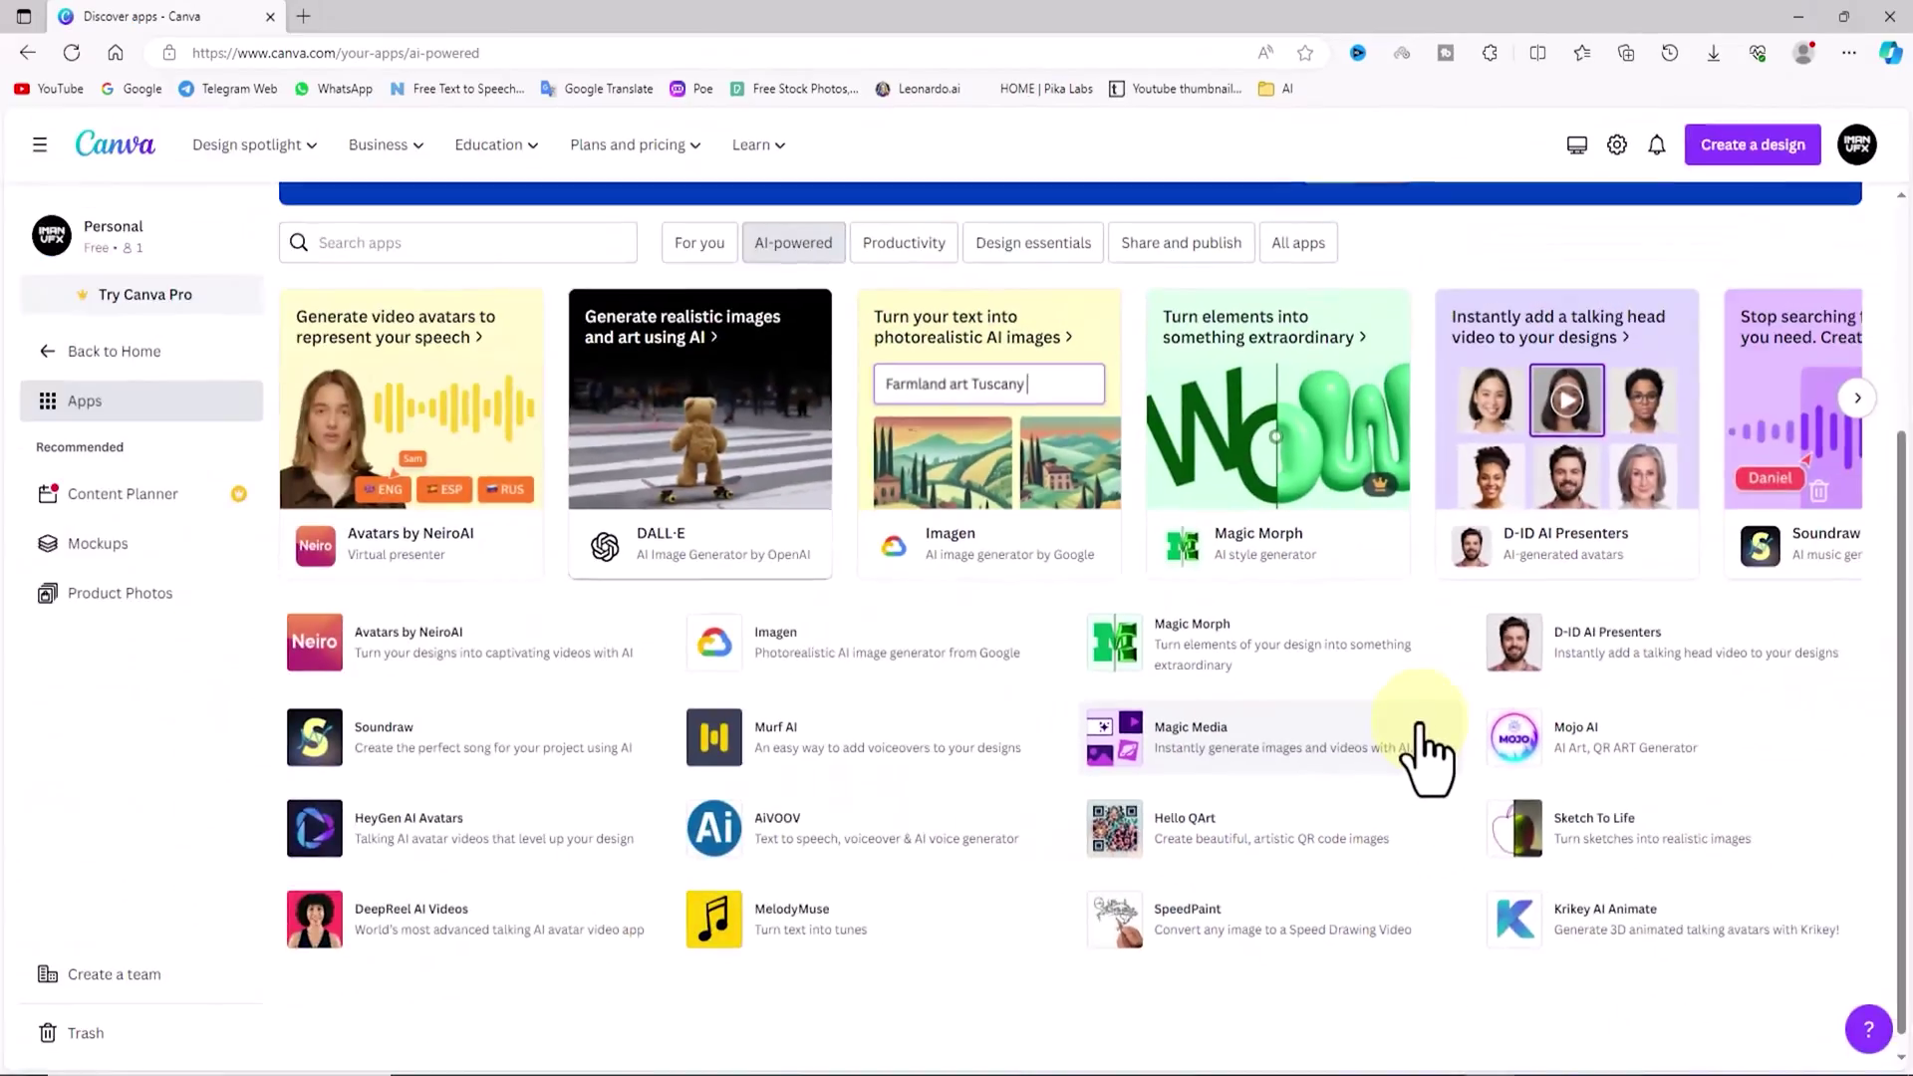
{"action": "left_click", "coordinate": [1587, 466]}
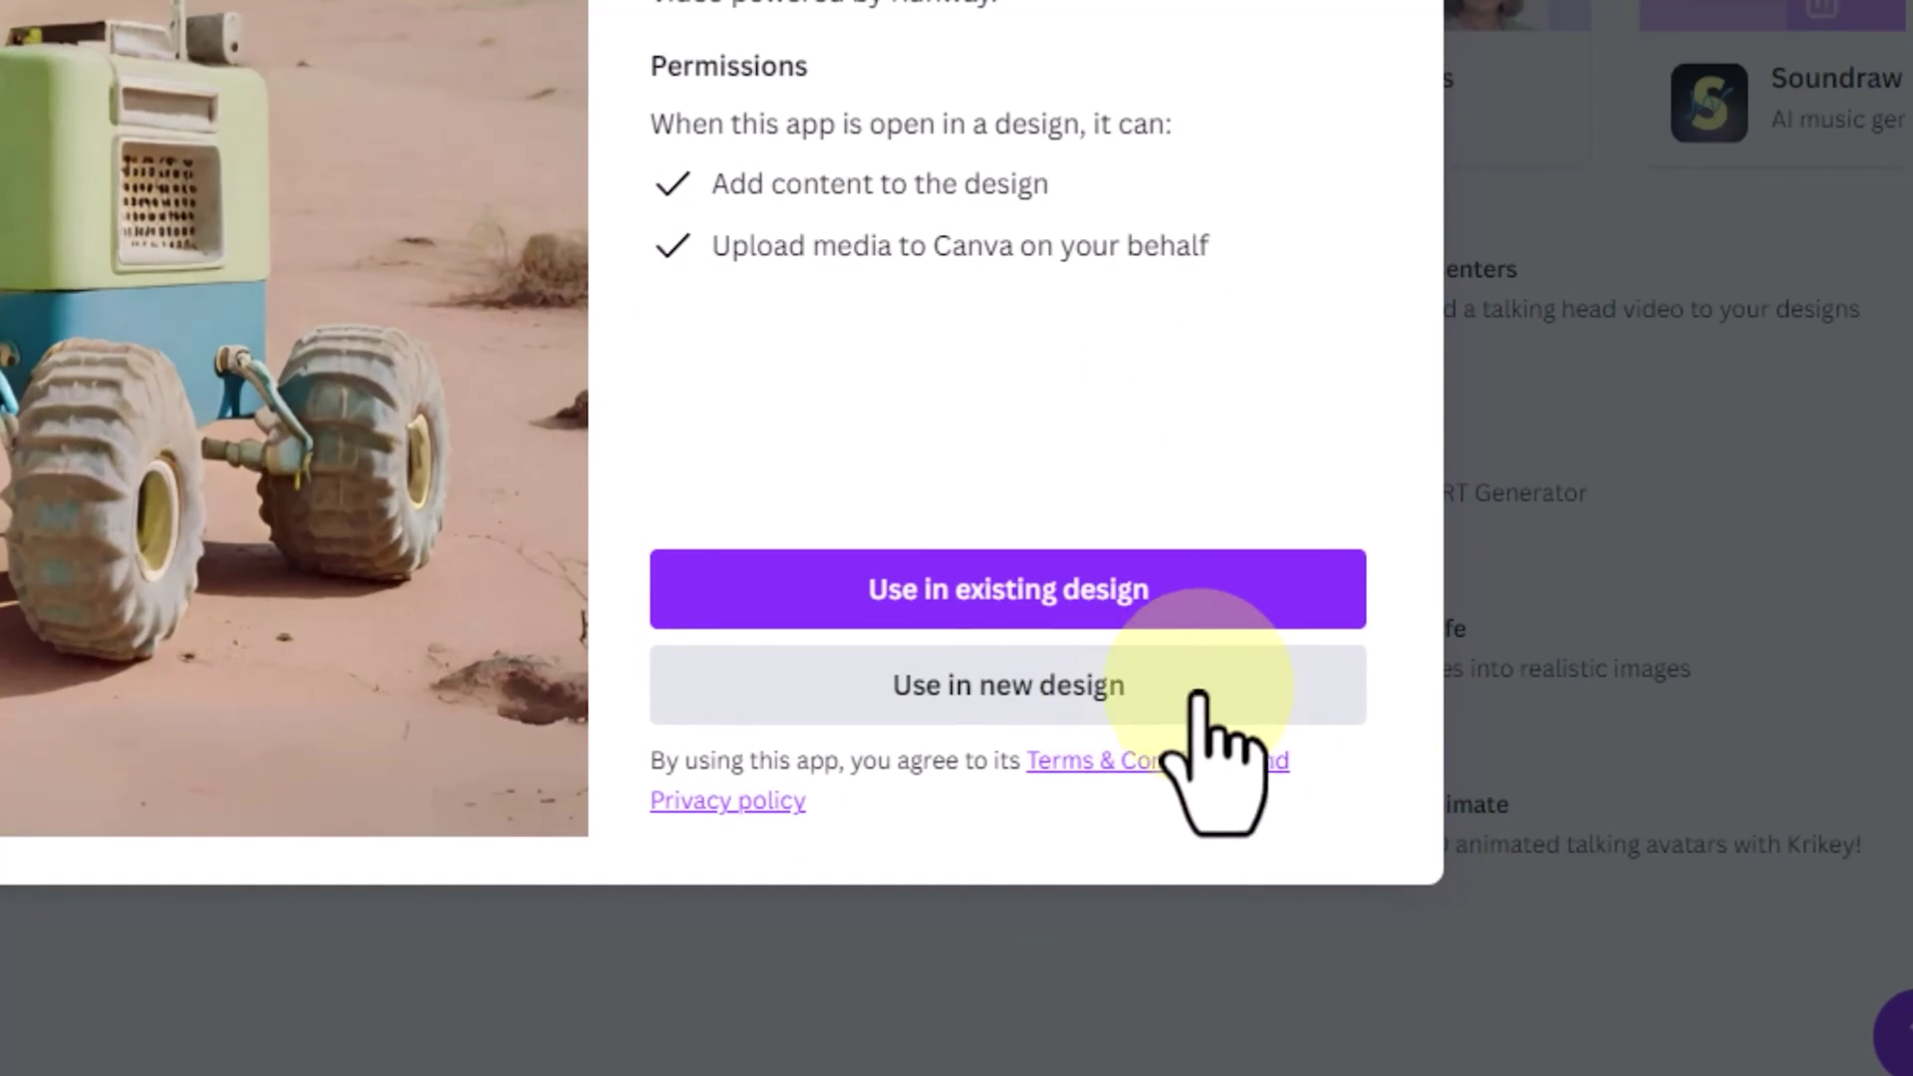
{"action": "left_click", "coordinate": [1421, 795]}
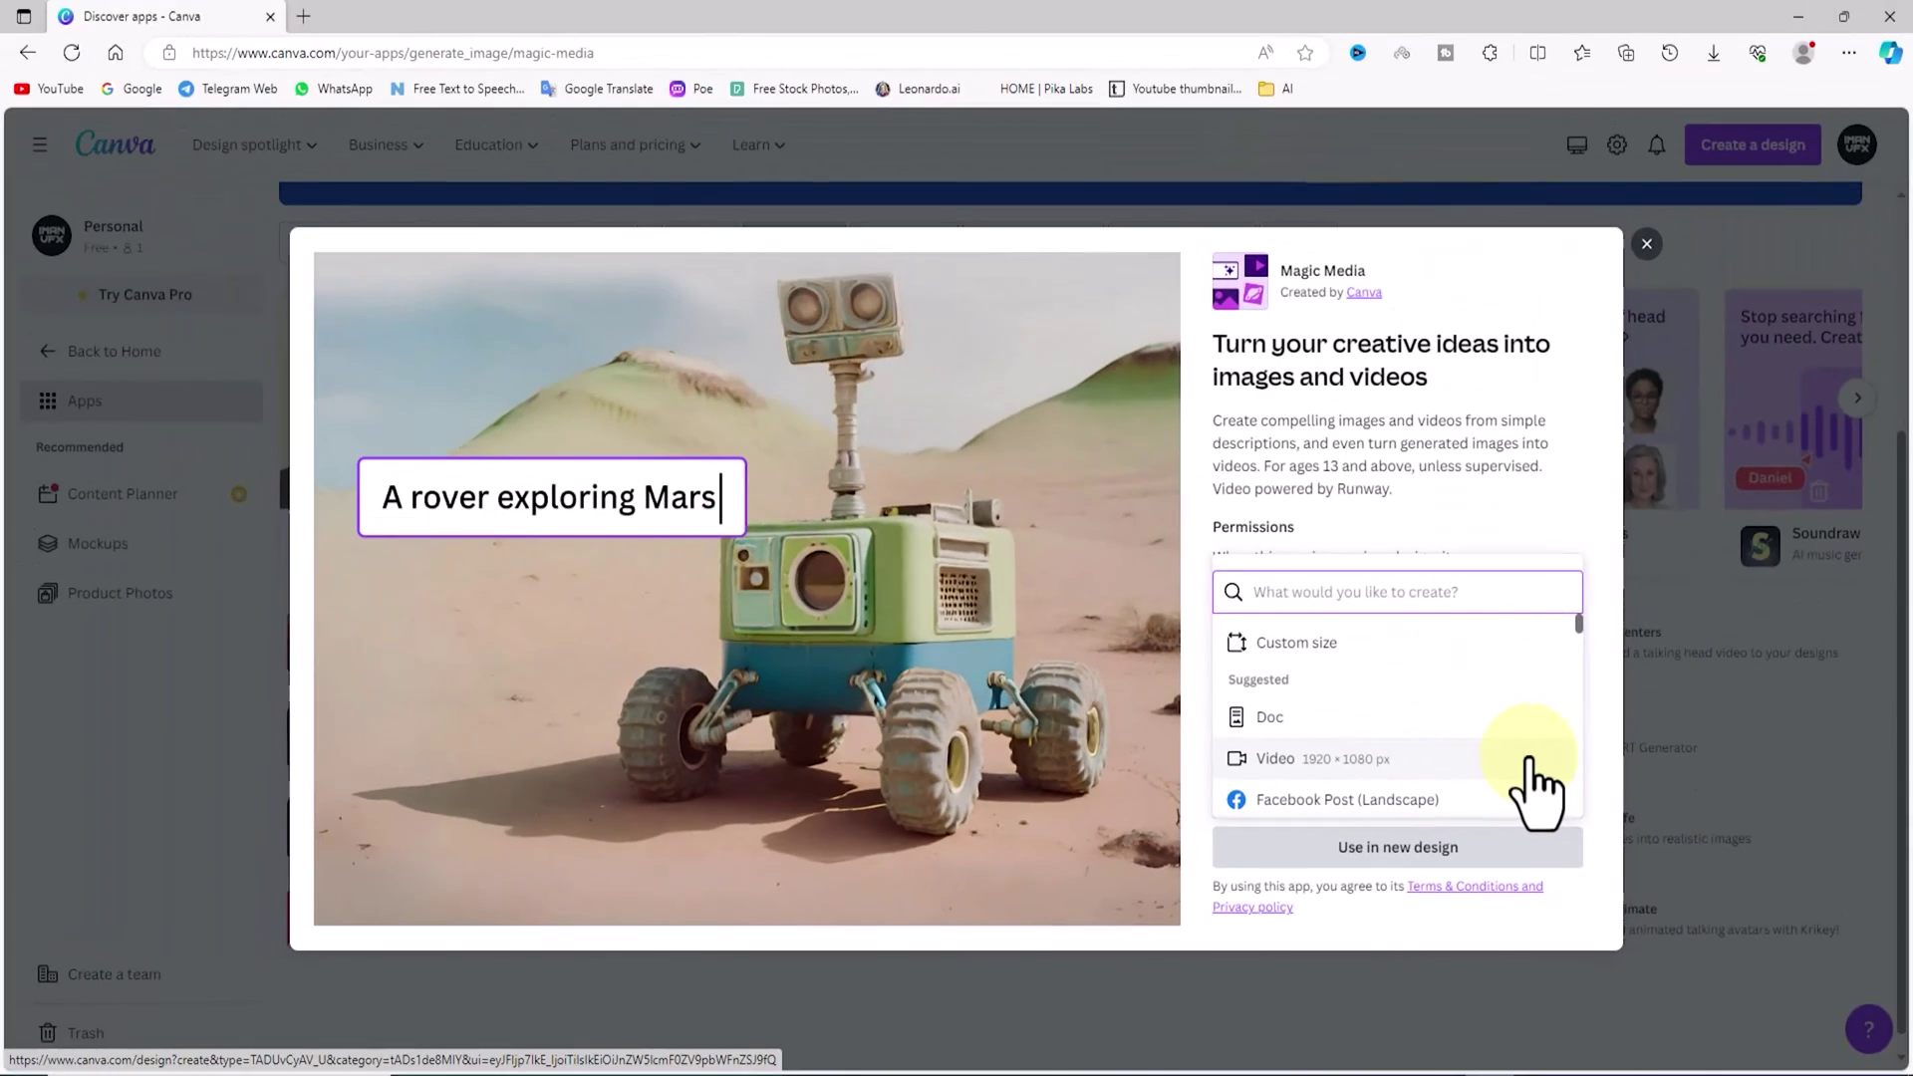
{"action": "left_click", "coordinate": [1265, 512]}
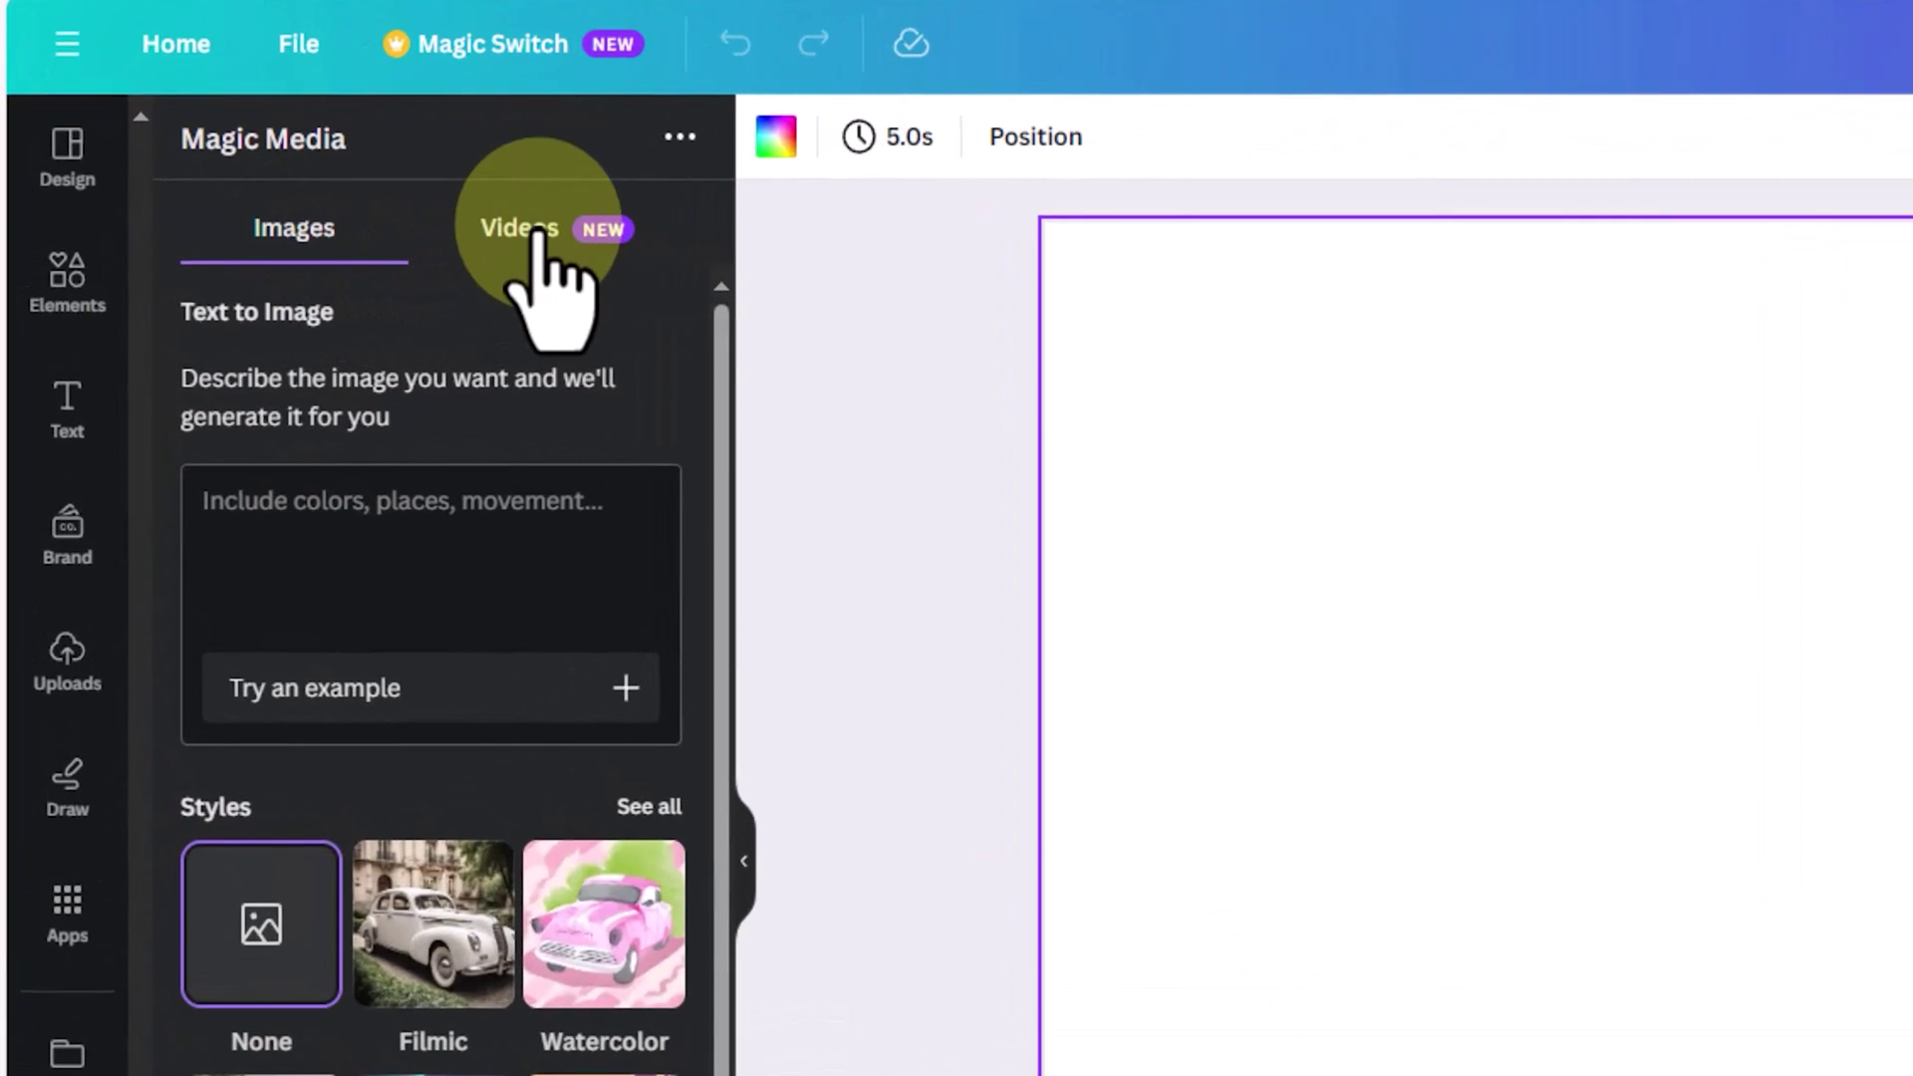
Generate a Magic Media video from the example prompt of smoke billowing from an active volcano.
{"action": "left_click", "coordinate": [423, 237]}
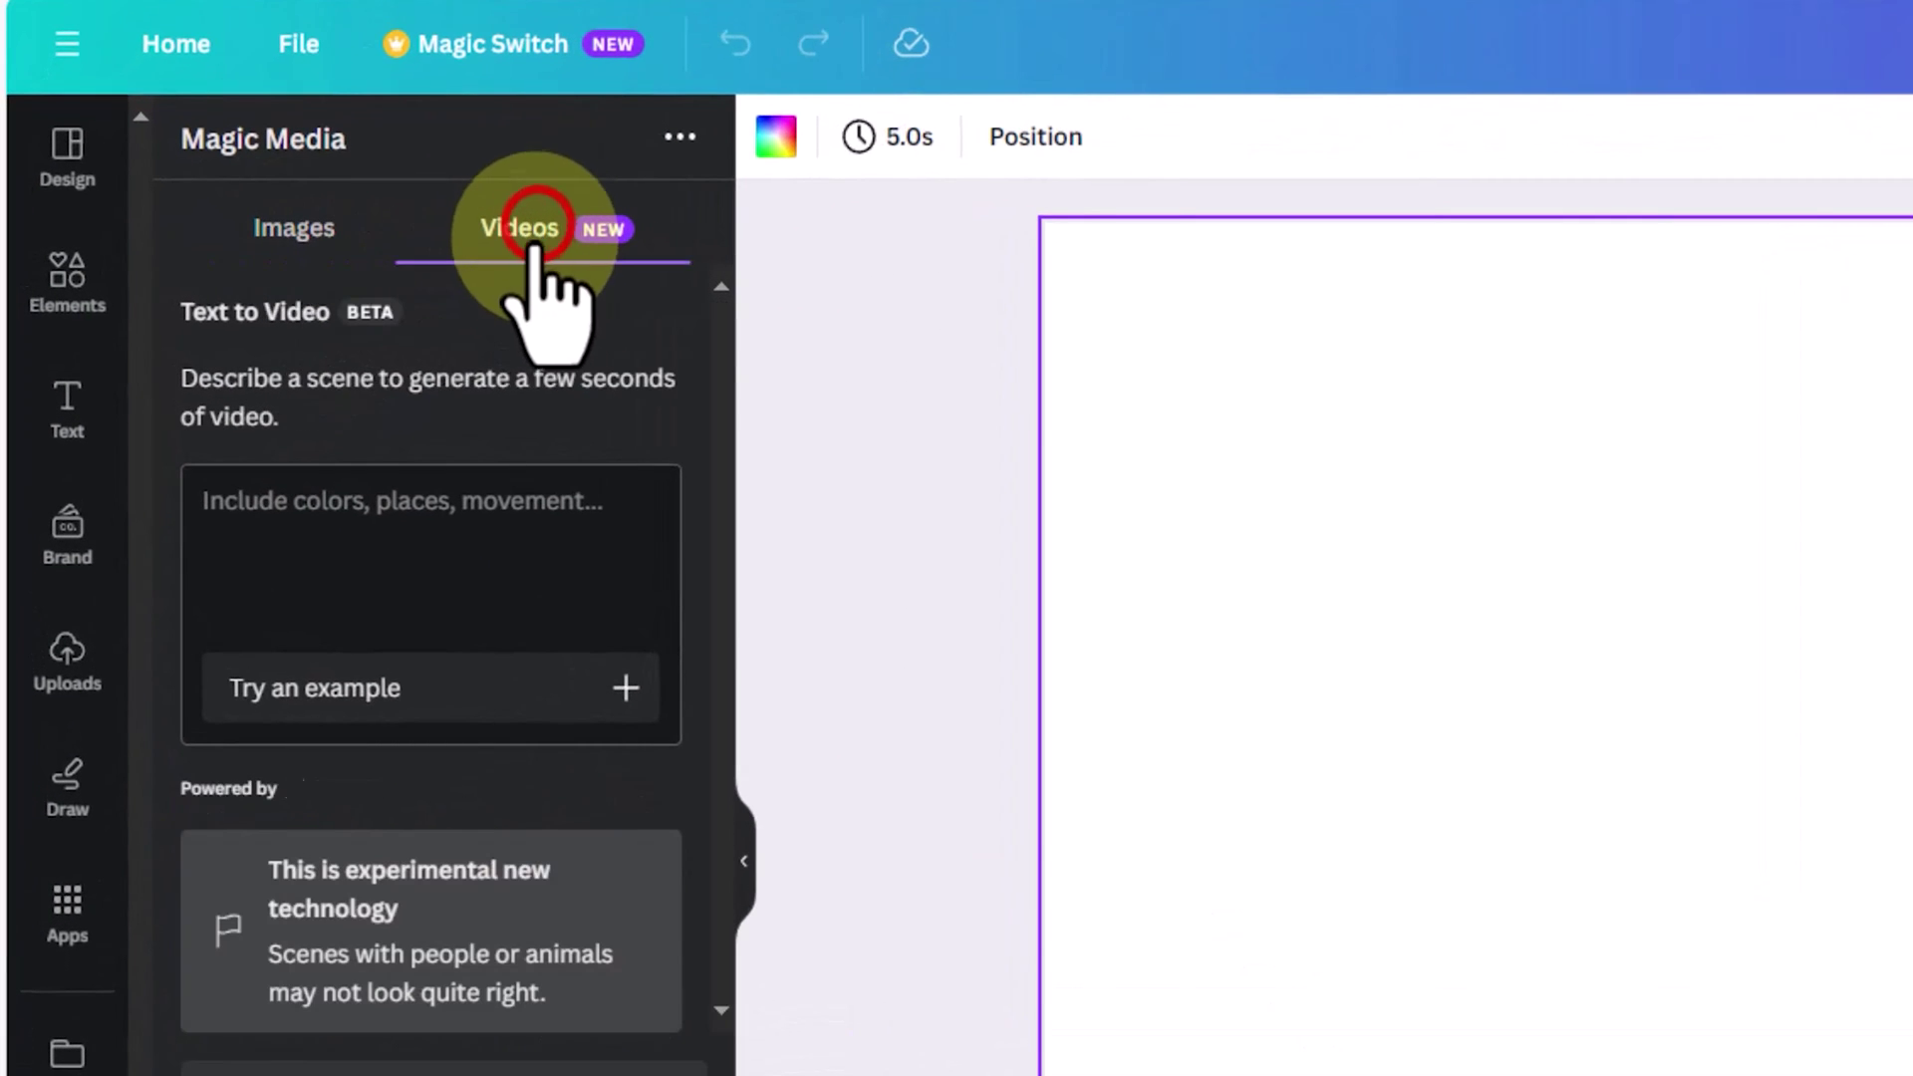
{"action": "left_click", "coordinate": [568, 559]}
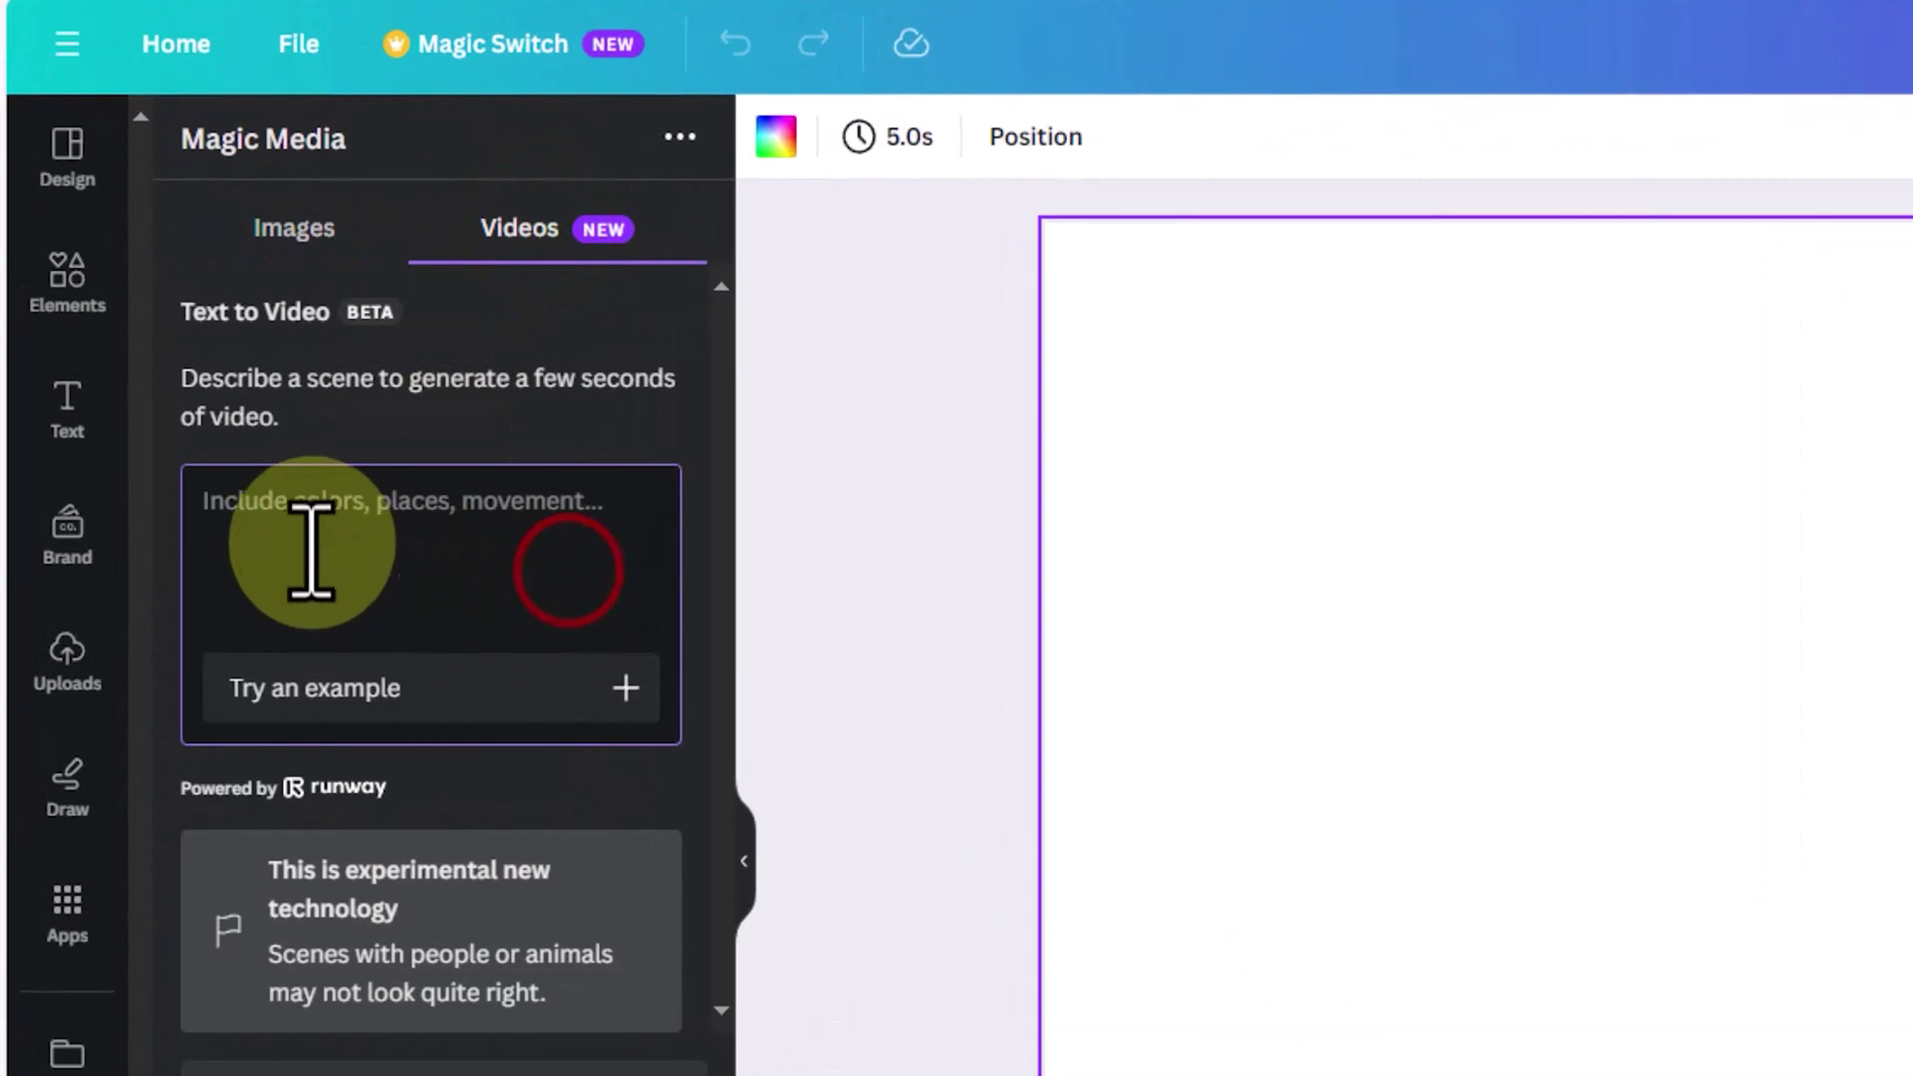
{"action": "left_click", "coordinate": [626, 688]}
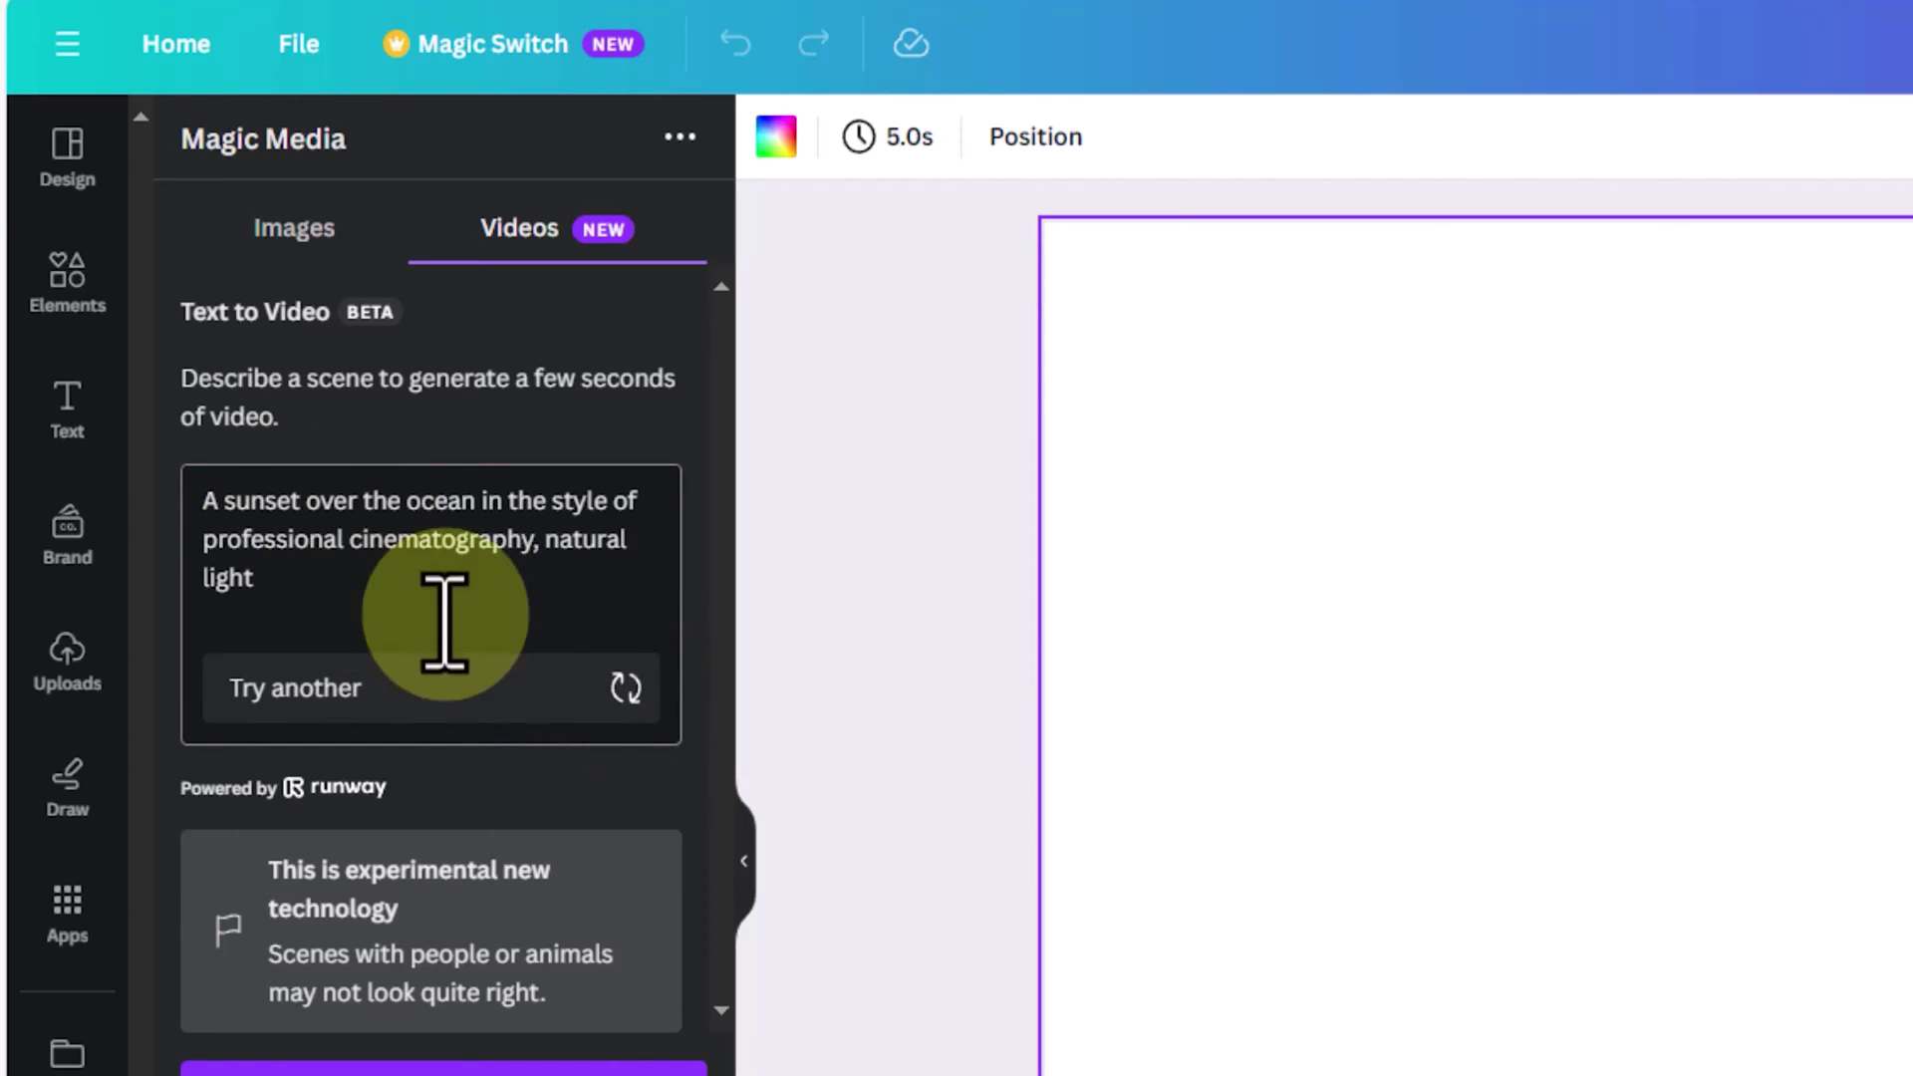
{"action": "left_click", "coordinate": [634, 688]}
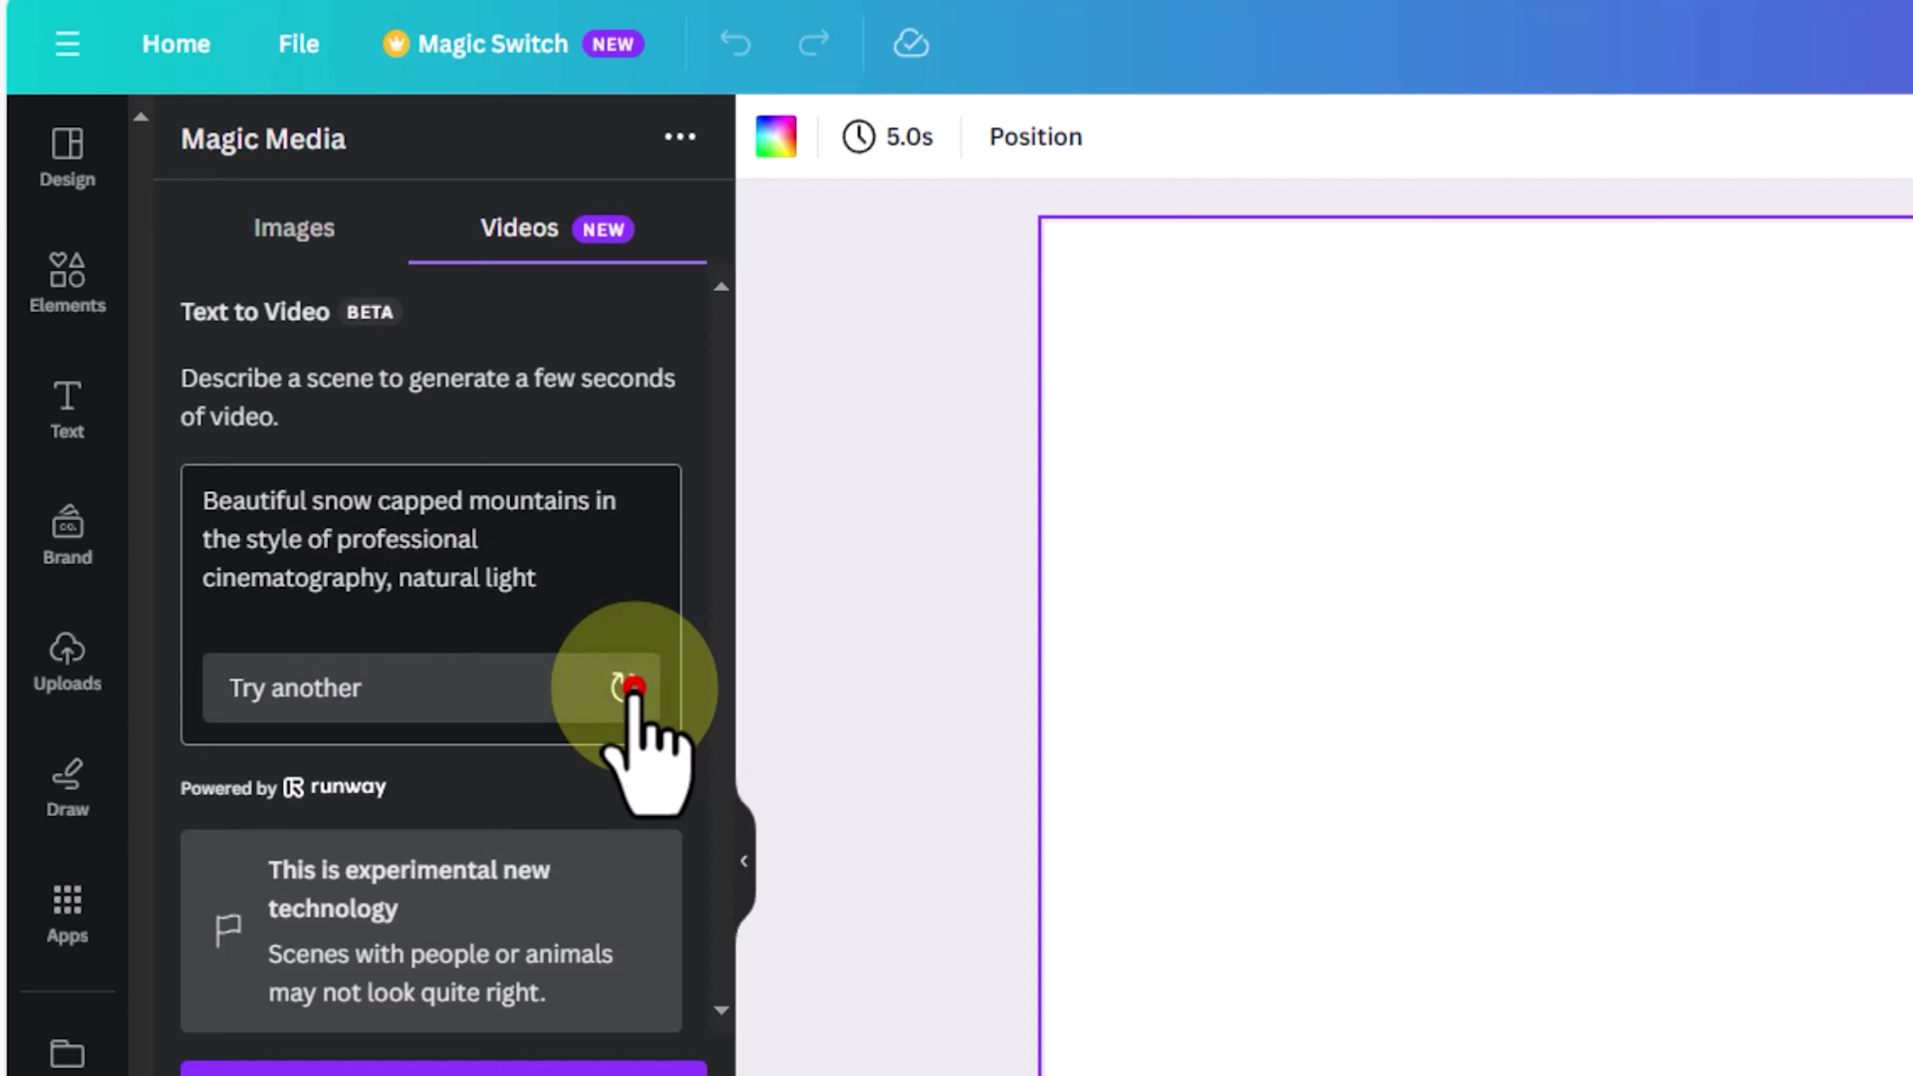
{"action": "left_click", "coordinate": [634, 687]}
{"action": "left_click", "coordinate": [626, 688]}
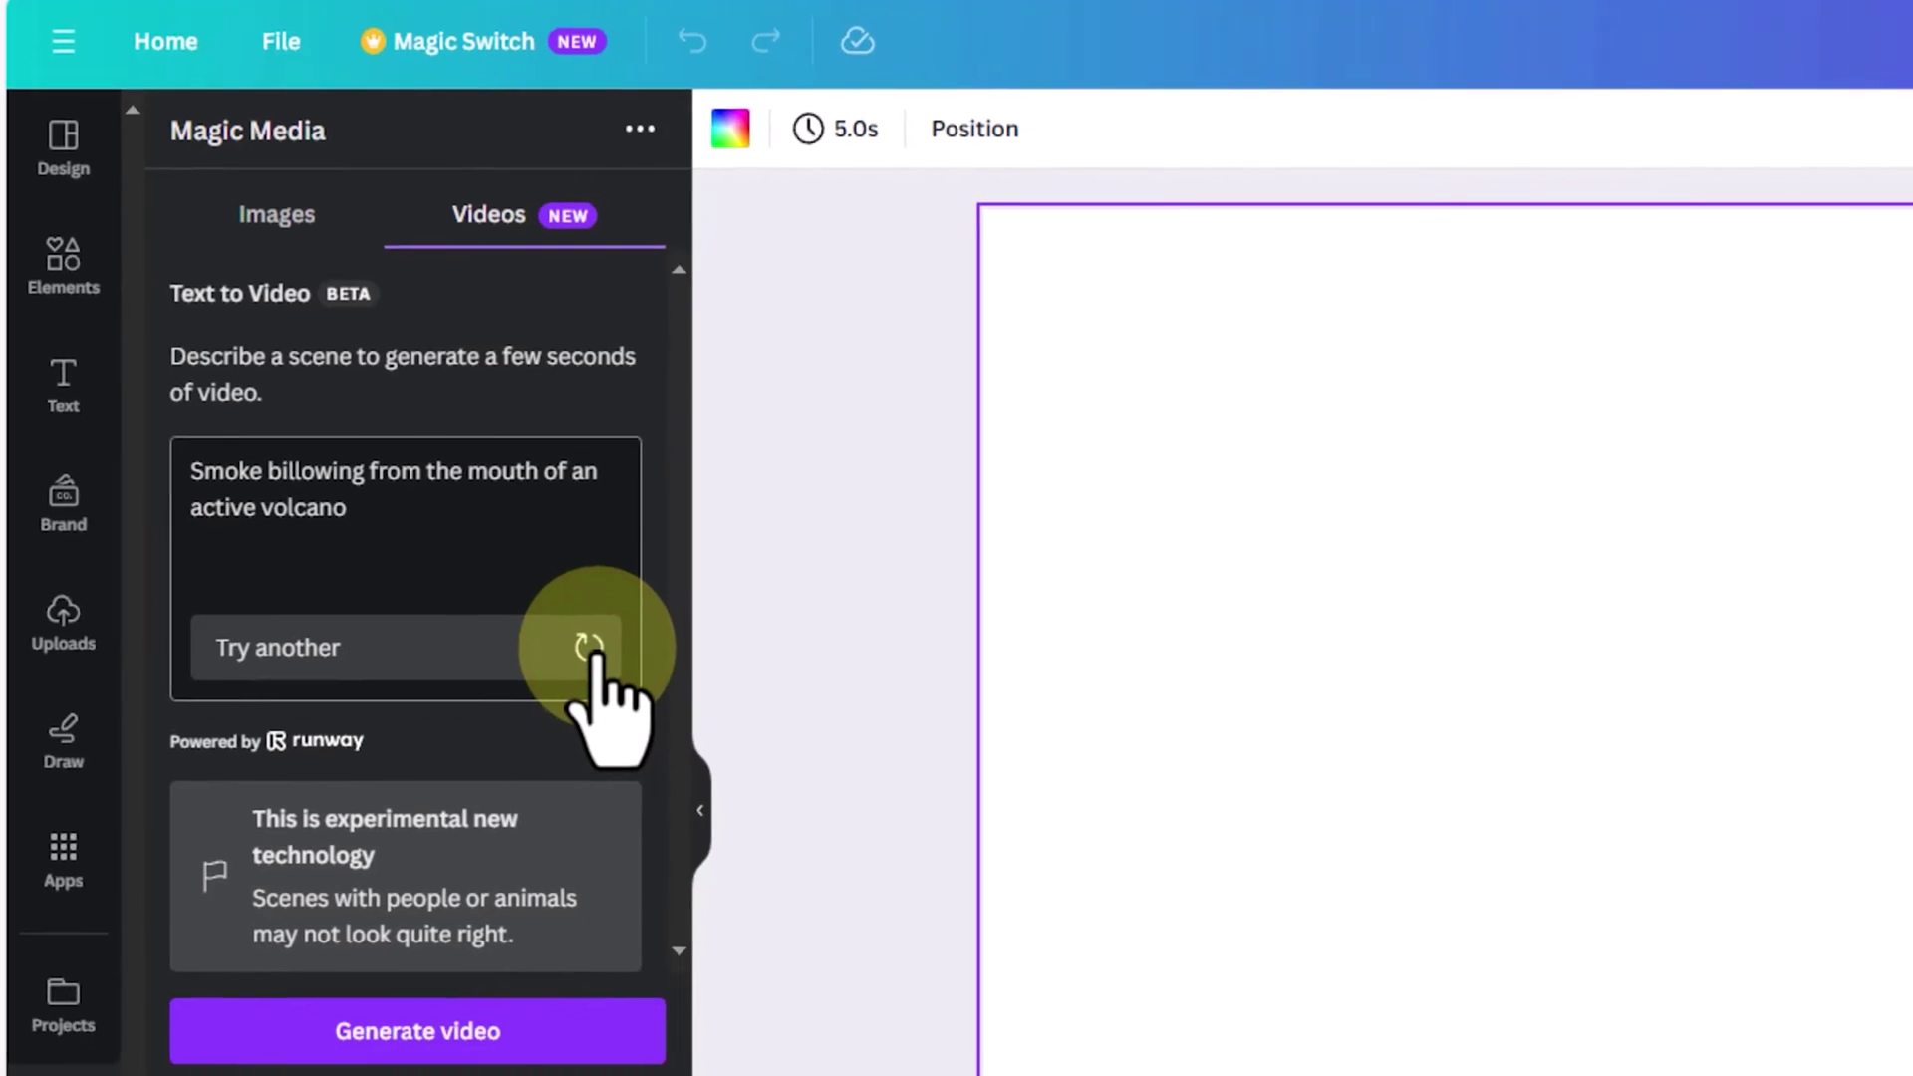
{"action": "left_click", "coordinate": [660, 1067]}
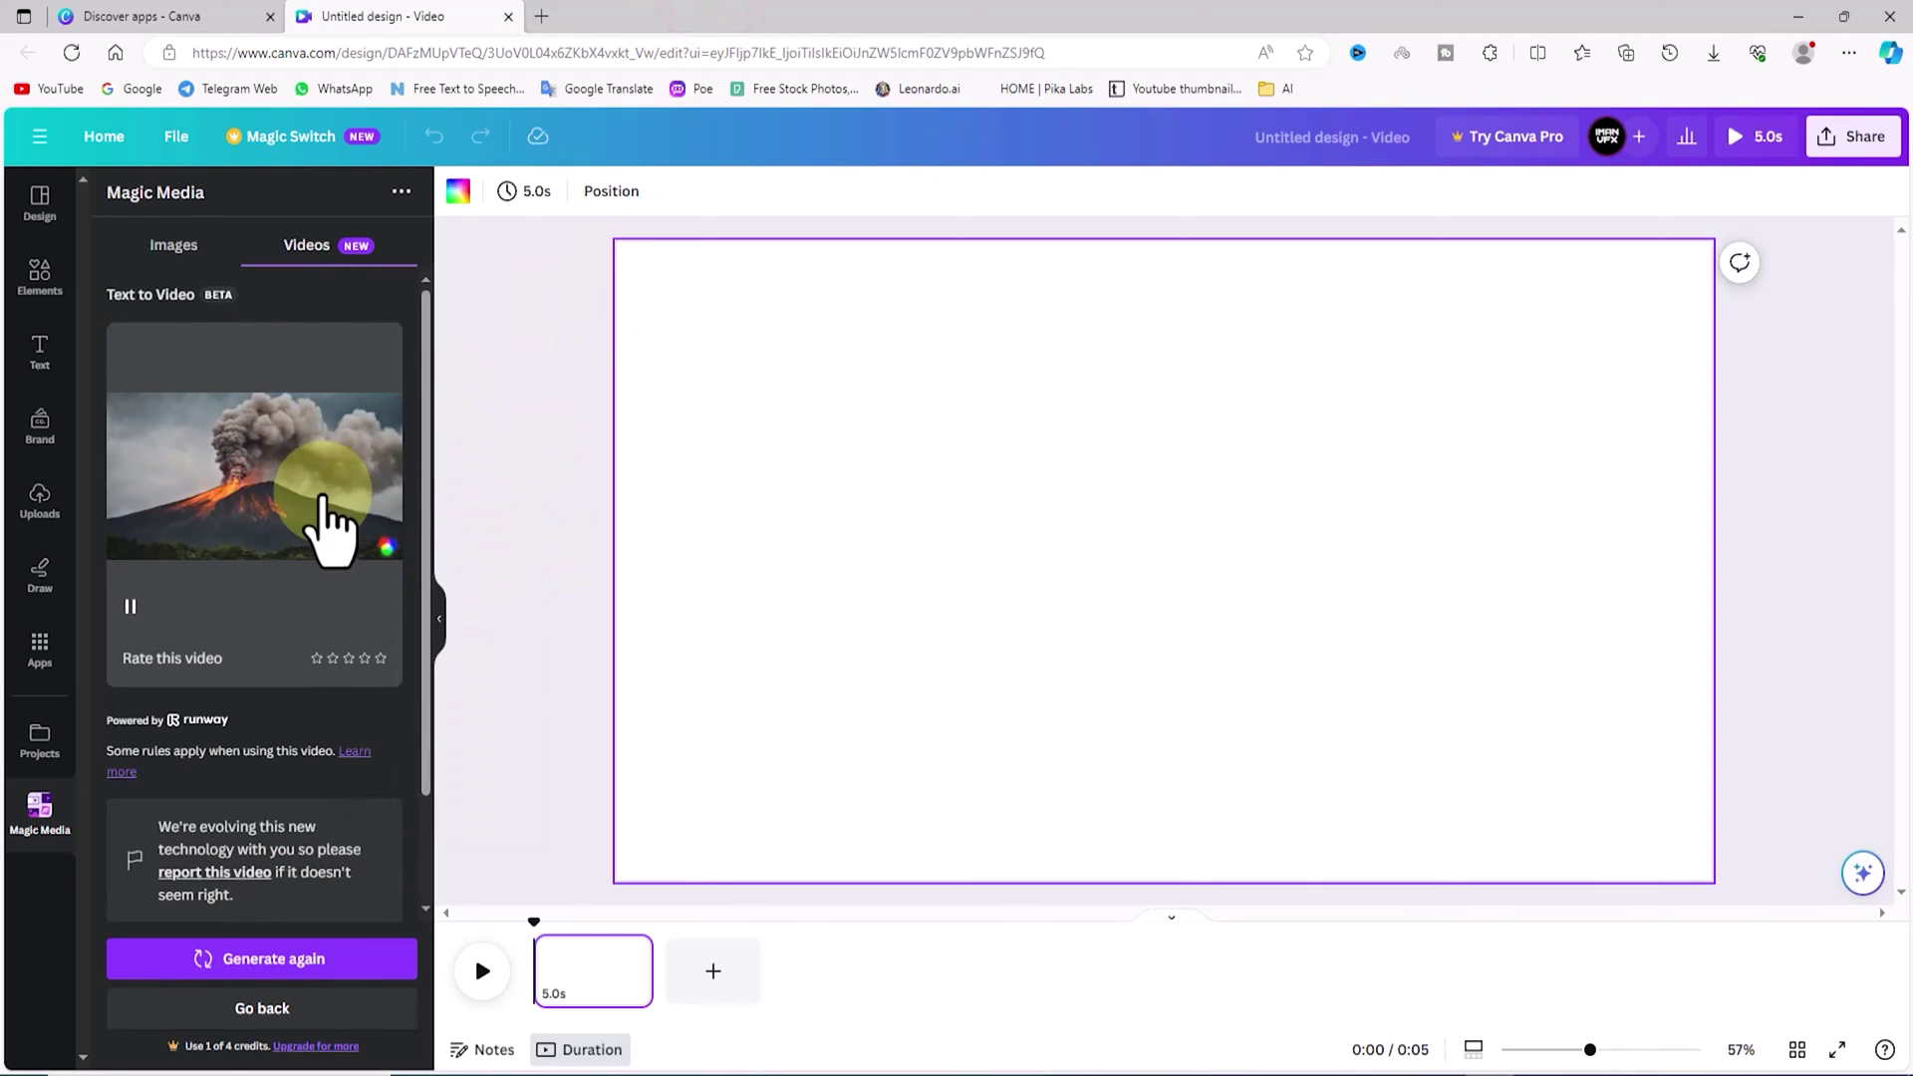
Add the volcano clip to the page, set it as the video background, and play it.
{"action": "left_click", "coordinate": [319, 493]}
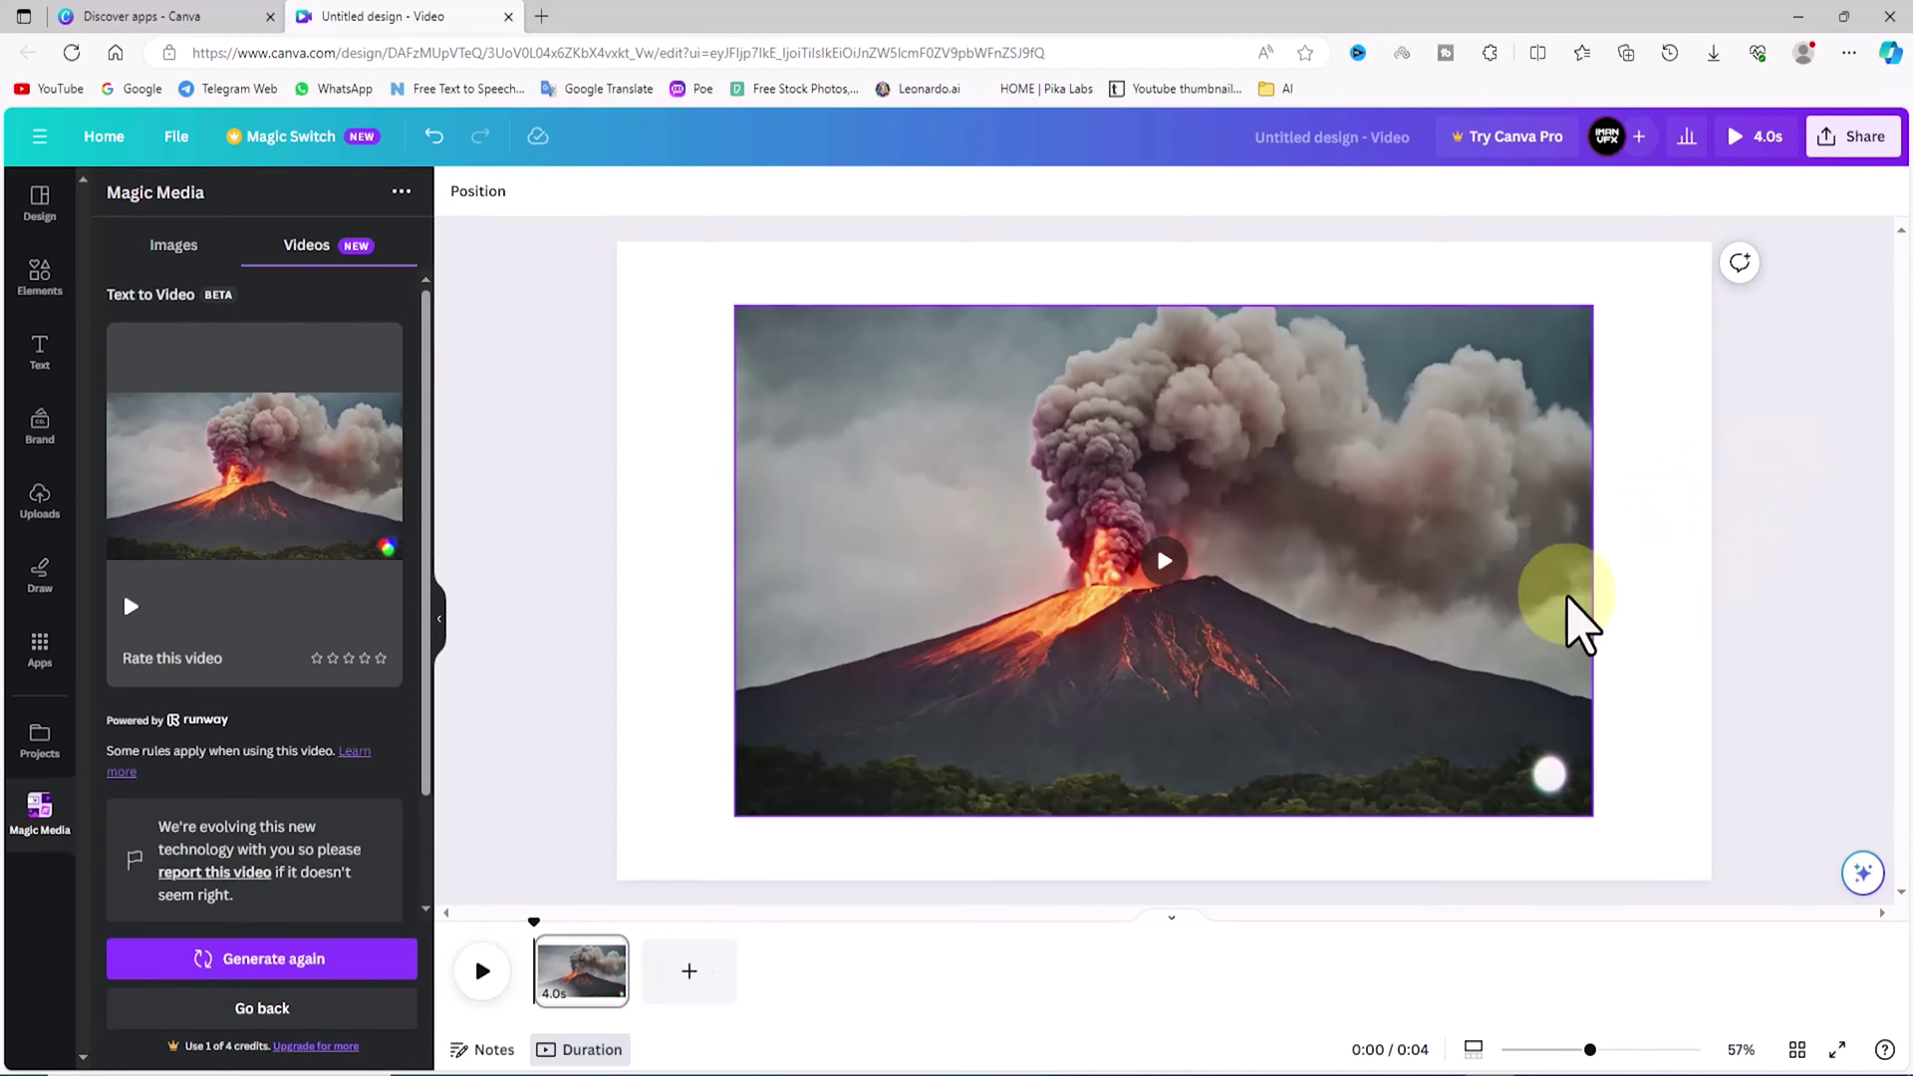
{"action": "right_click", "coordinate": [1286, 381]}
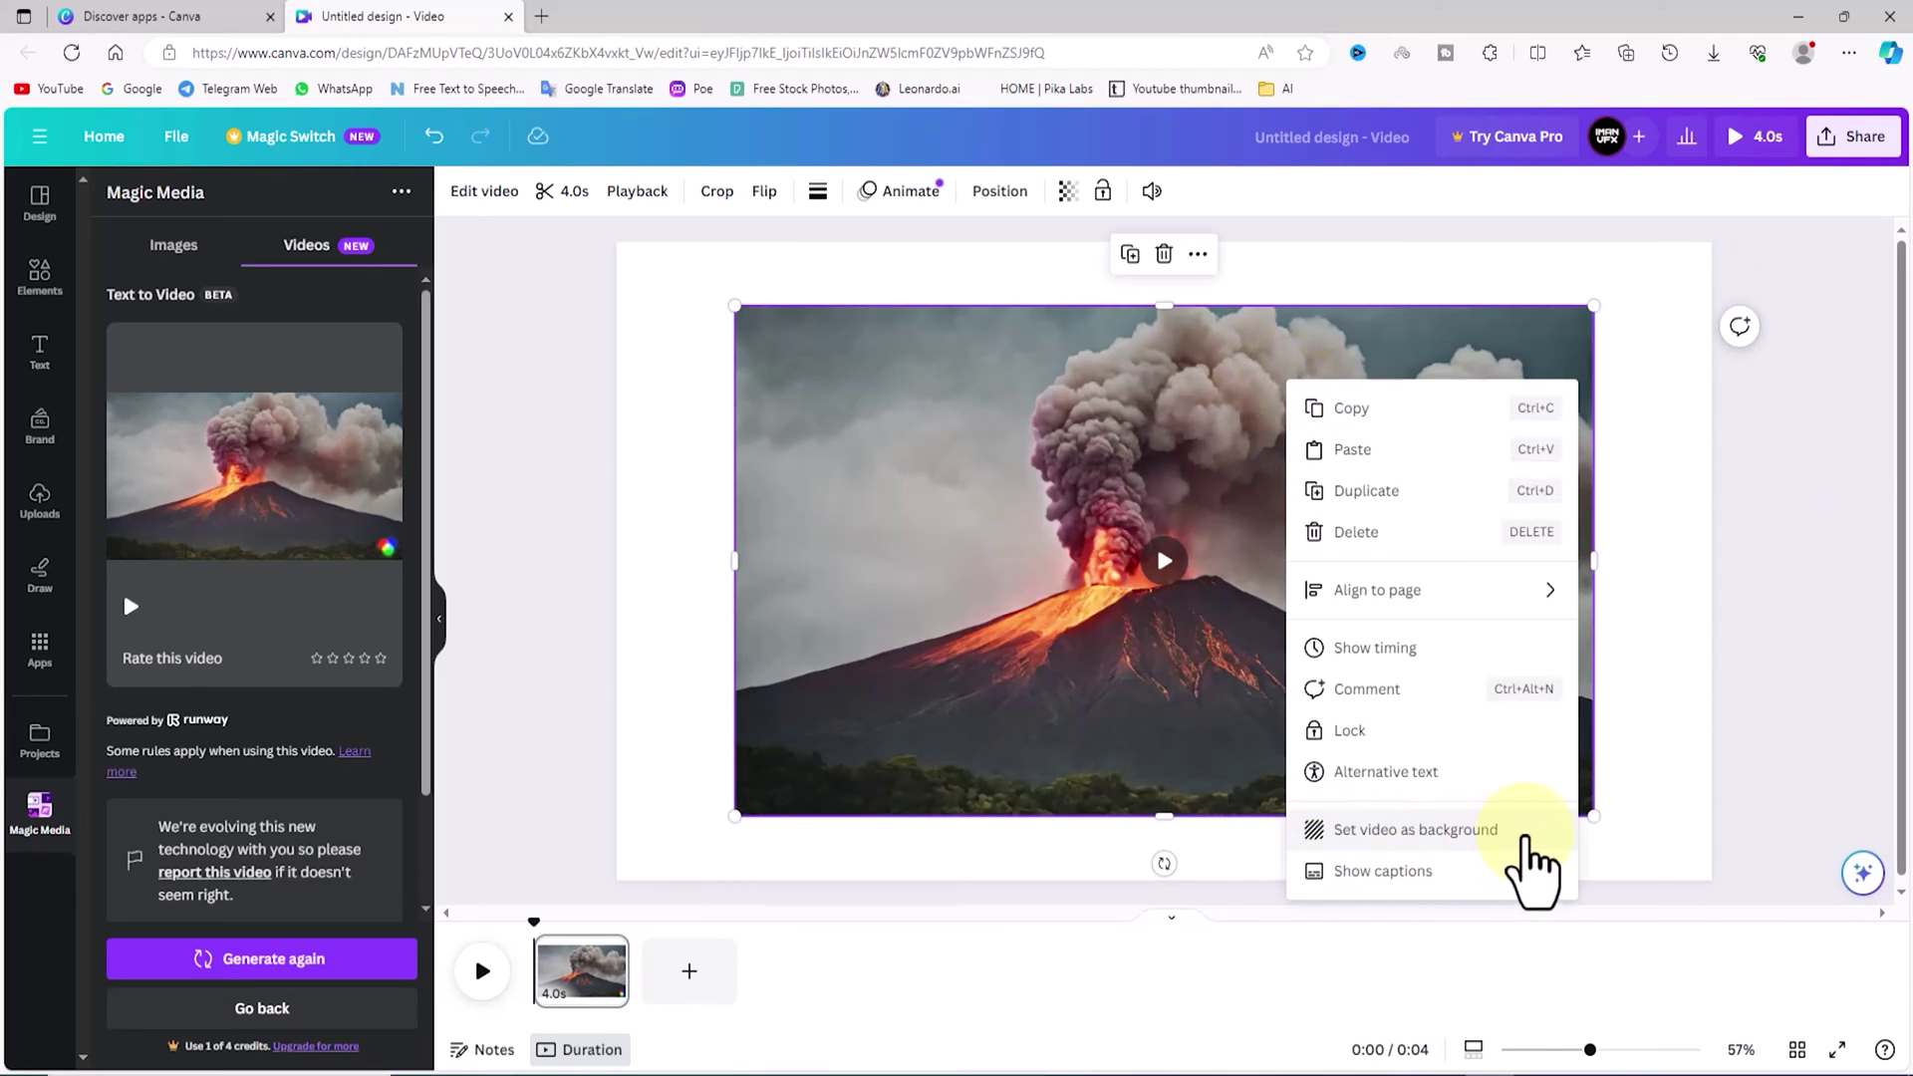
{"action": "left_click", "coordinate": [1415, 830]}
{"action": "left_click", "coordinate": [1532, 833]}
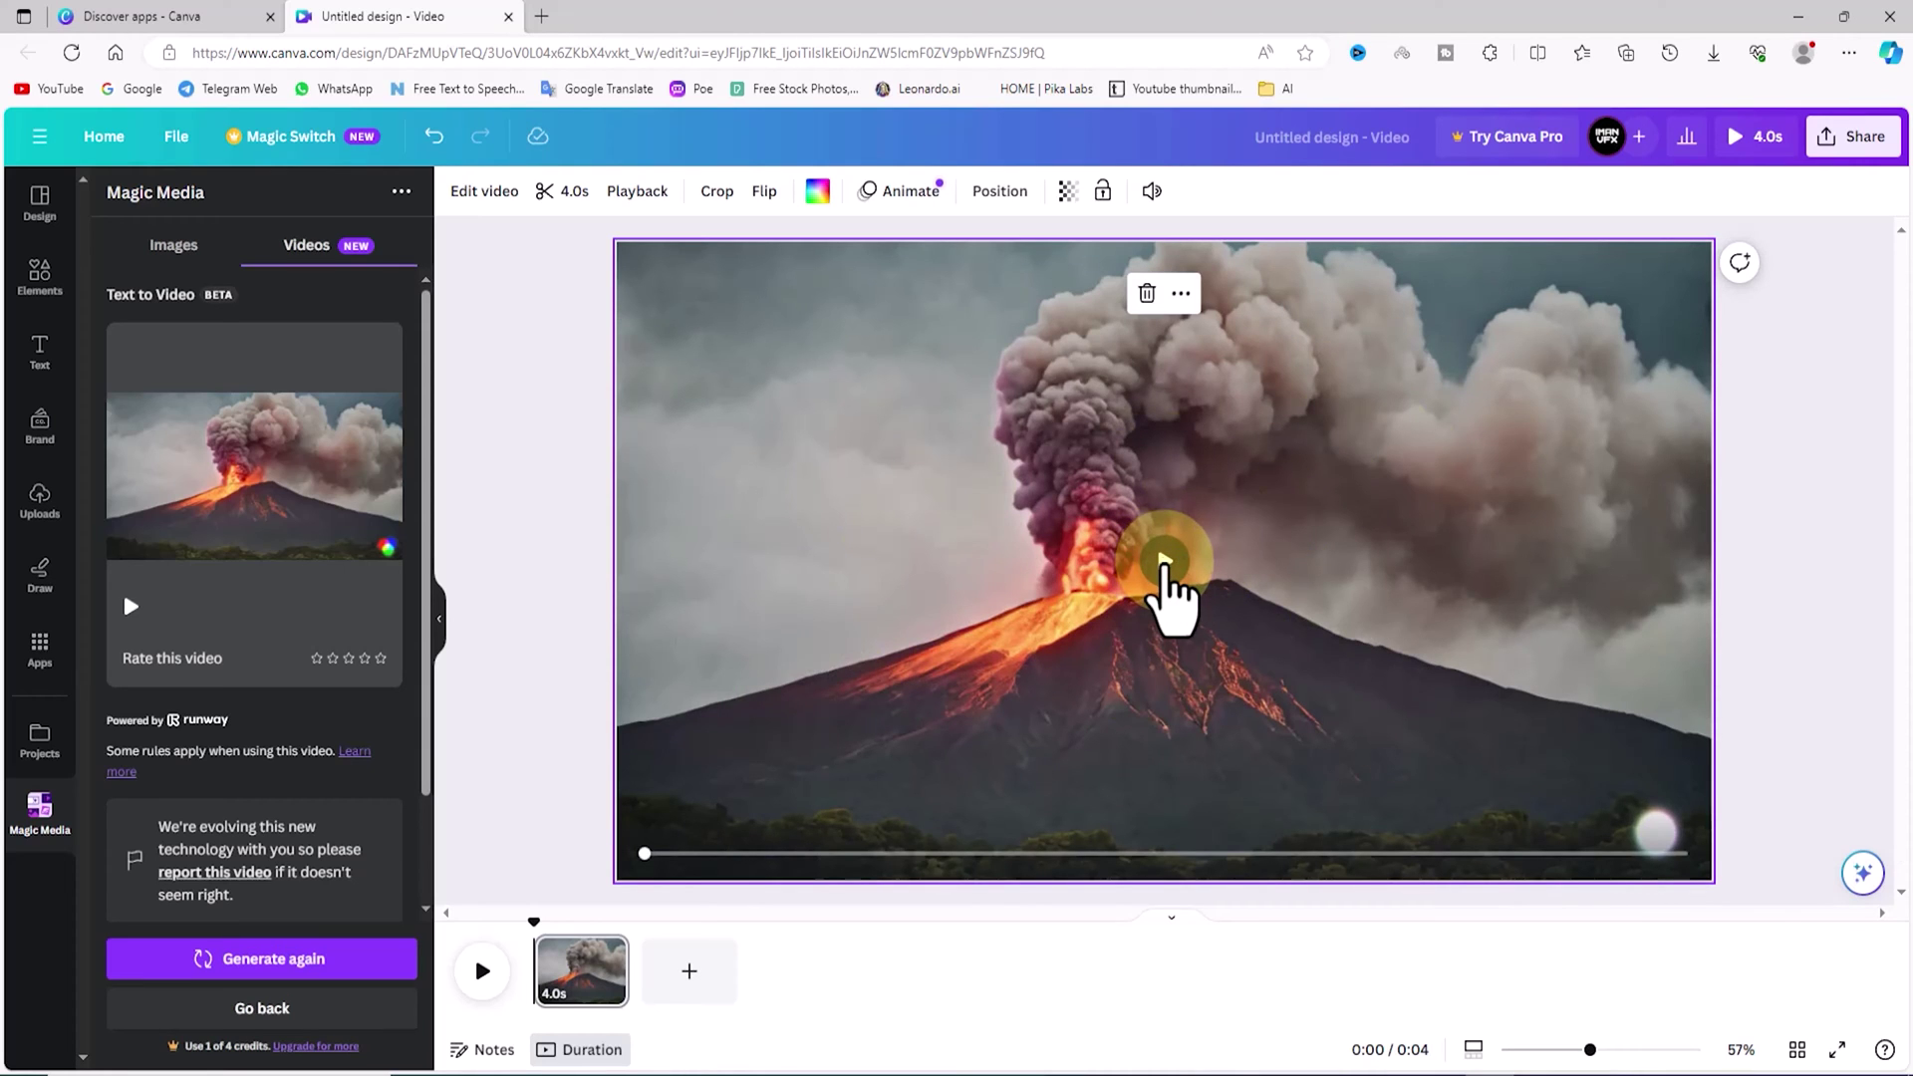
{"action": "left_click", "coordinate": [1163, 563]}
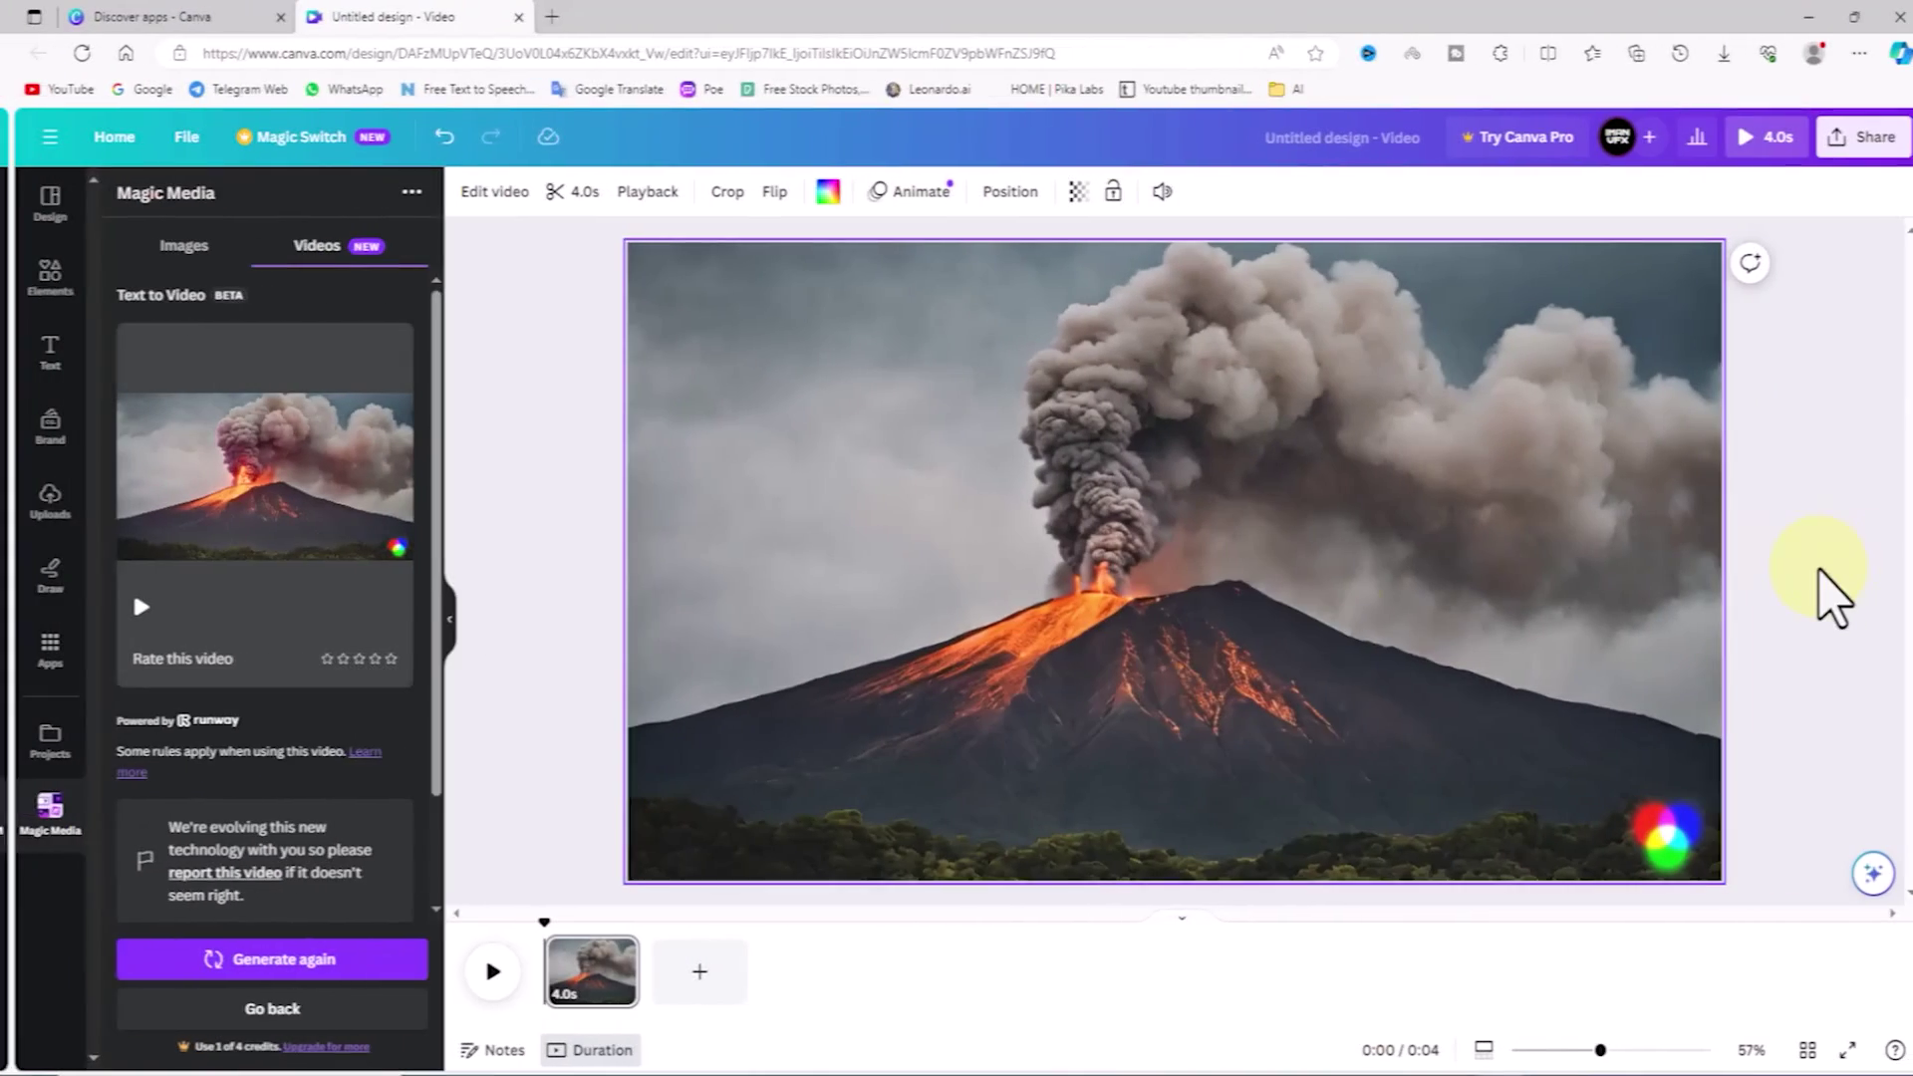
Download the volcano design as a 1080p MP4, then paste the fairy description into the prompt.
{"action": "left_click", "coordinate": [1861, 137]}
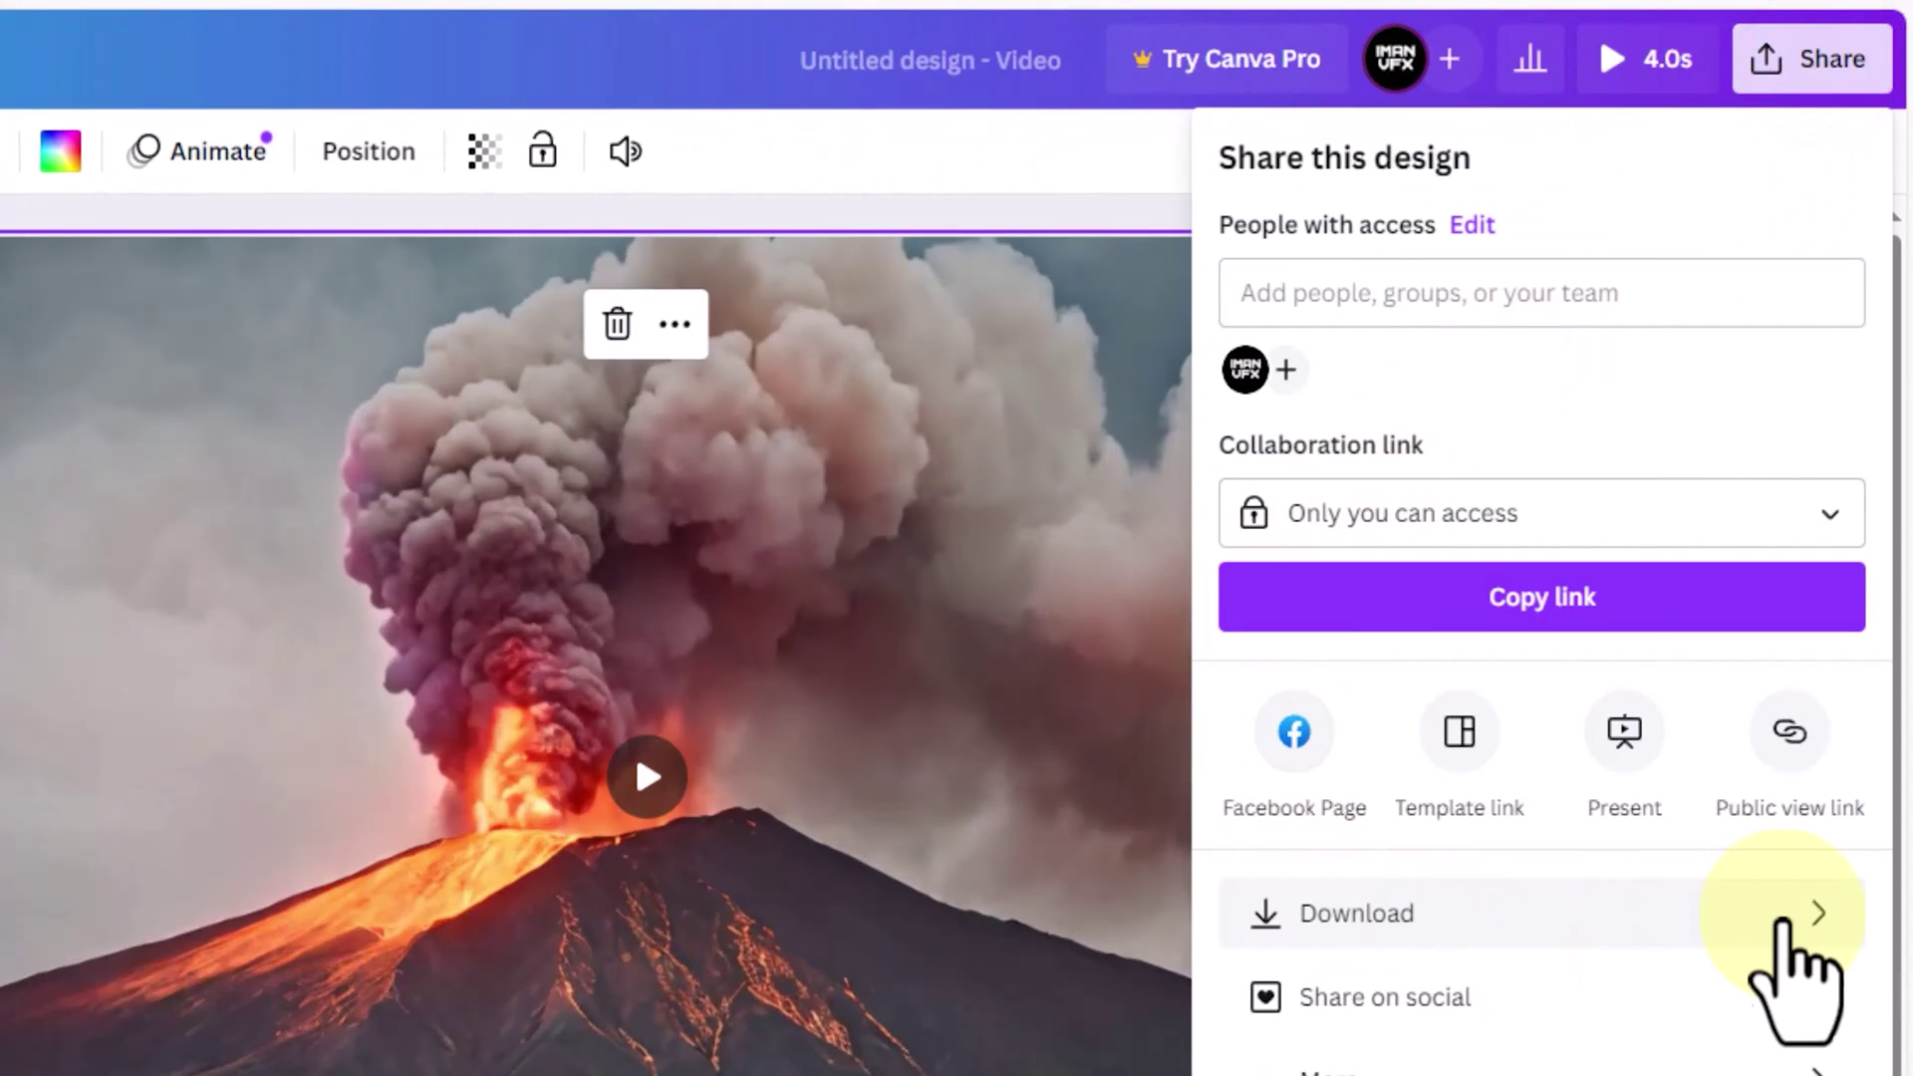
{"action": "left_click", "coordinate": [1731, 908]}
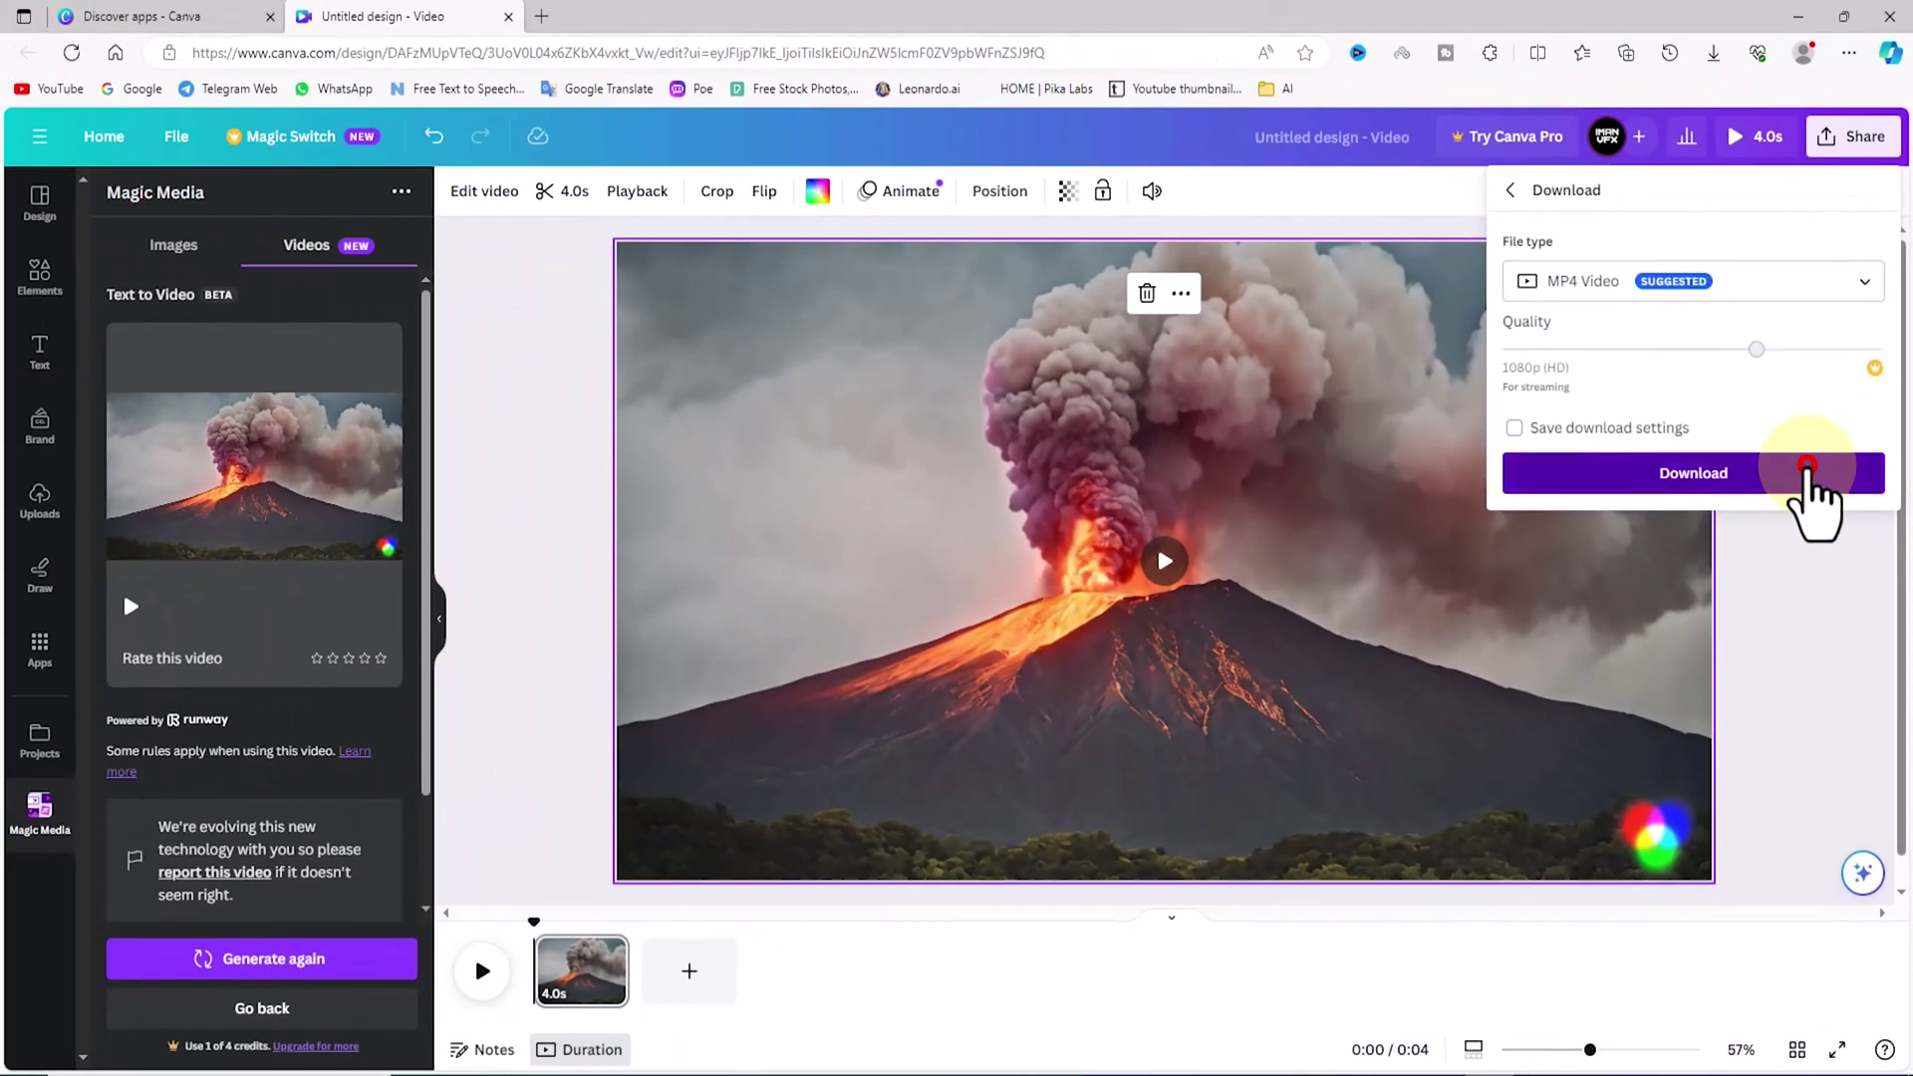
{"action": "left_click", "coordinate": [1734, 626]}
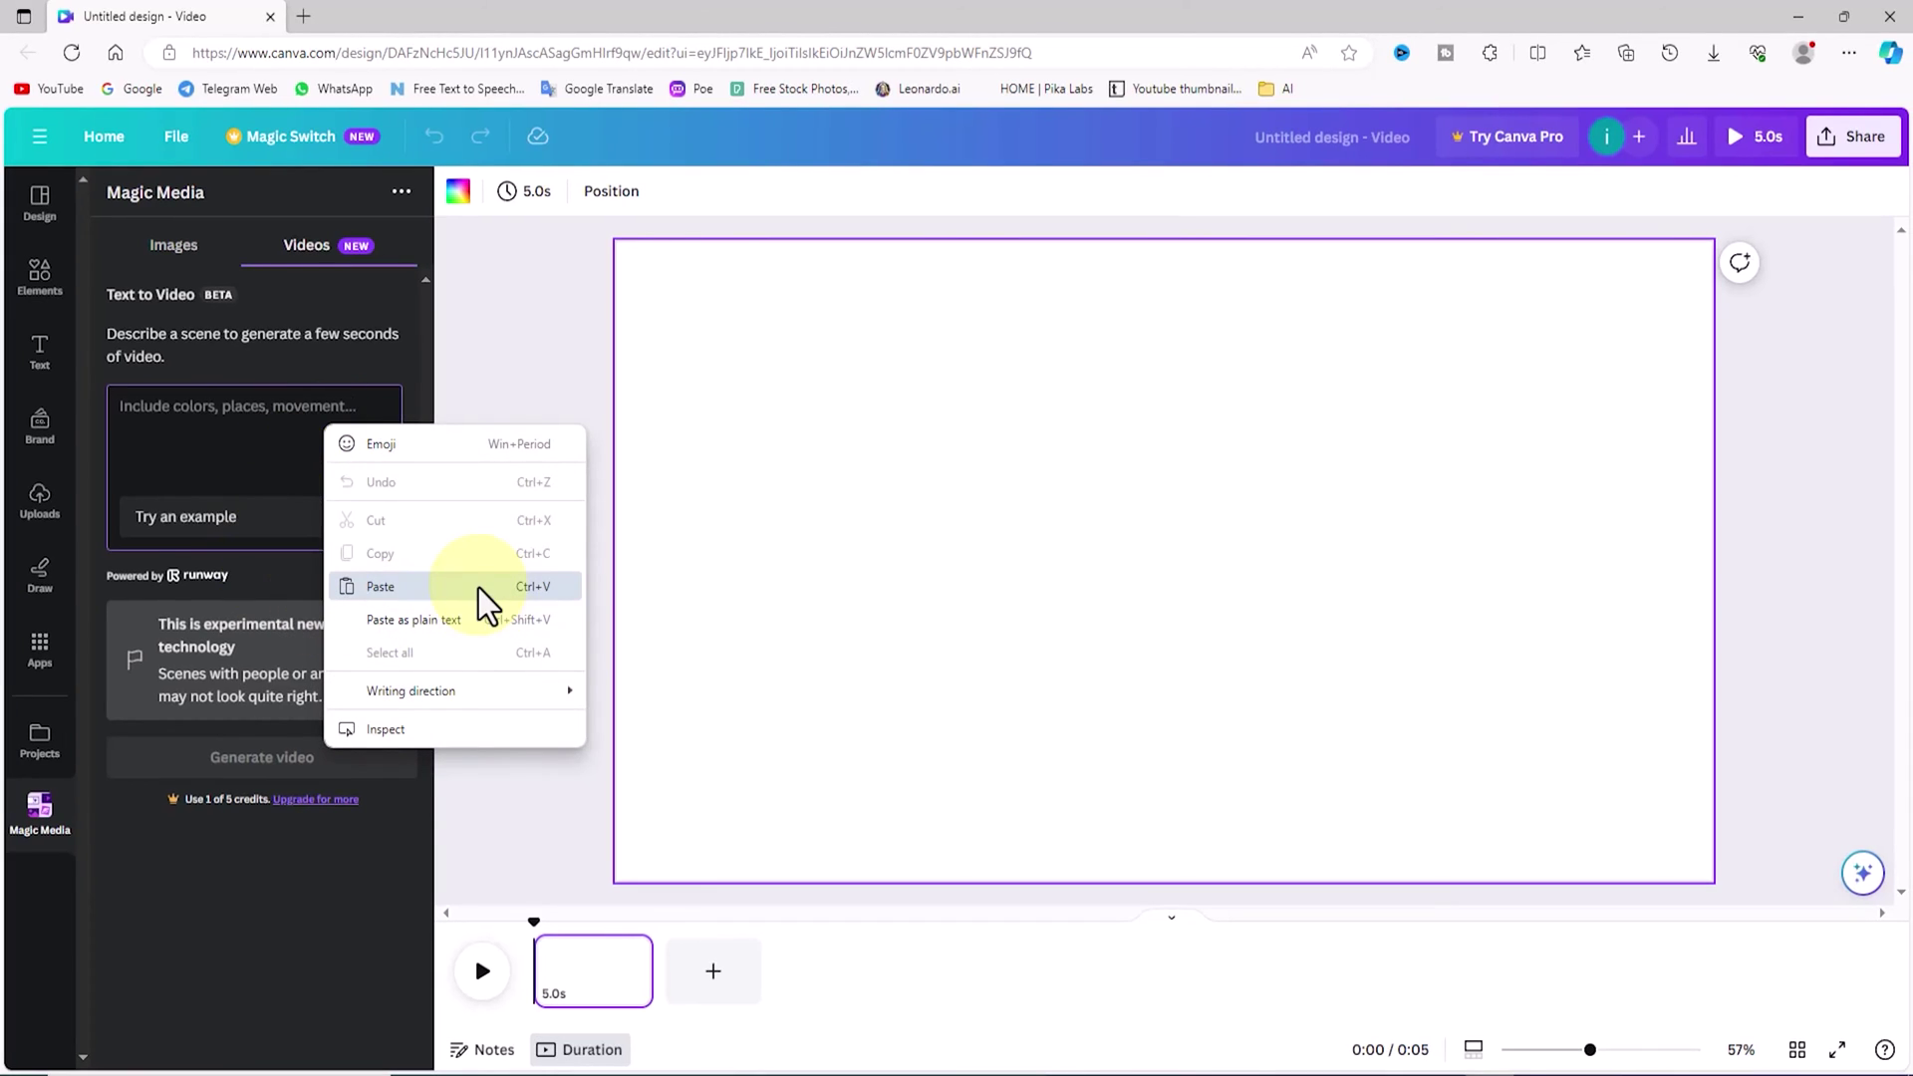
{"action": "left_click", "coordinate": [478, 588]}
Generate the fairy clip, add it to the page, and set it as the video background.
{"action": "left_click", "coordinate": [398, 767]}
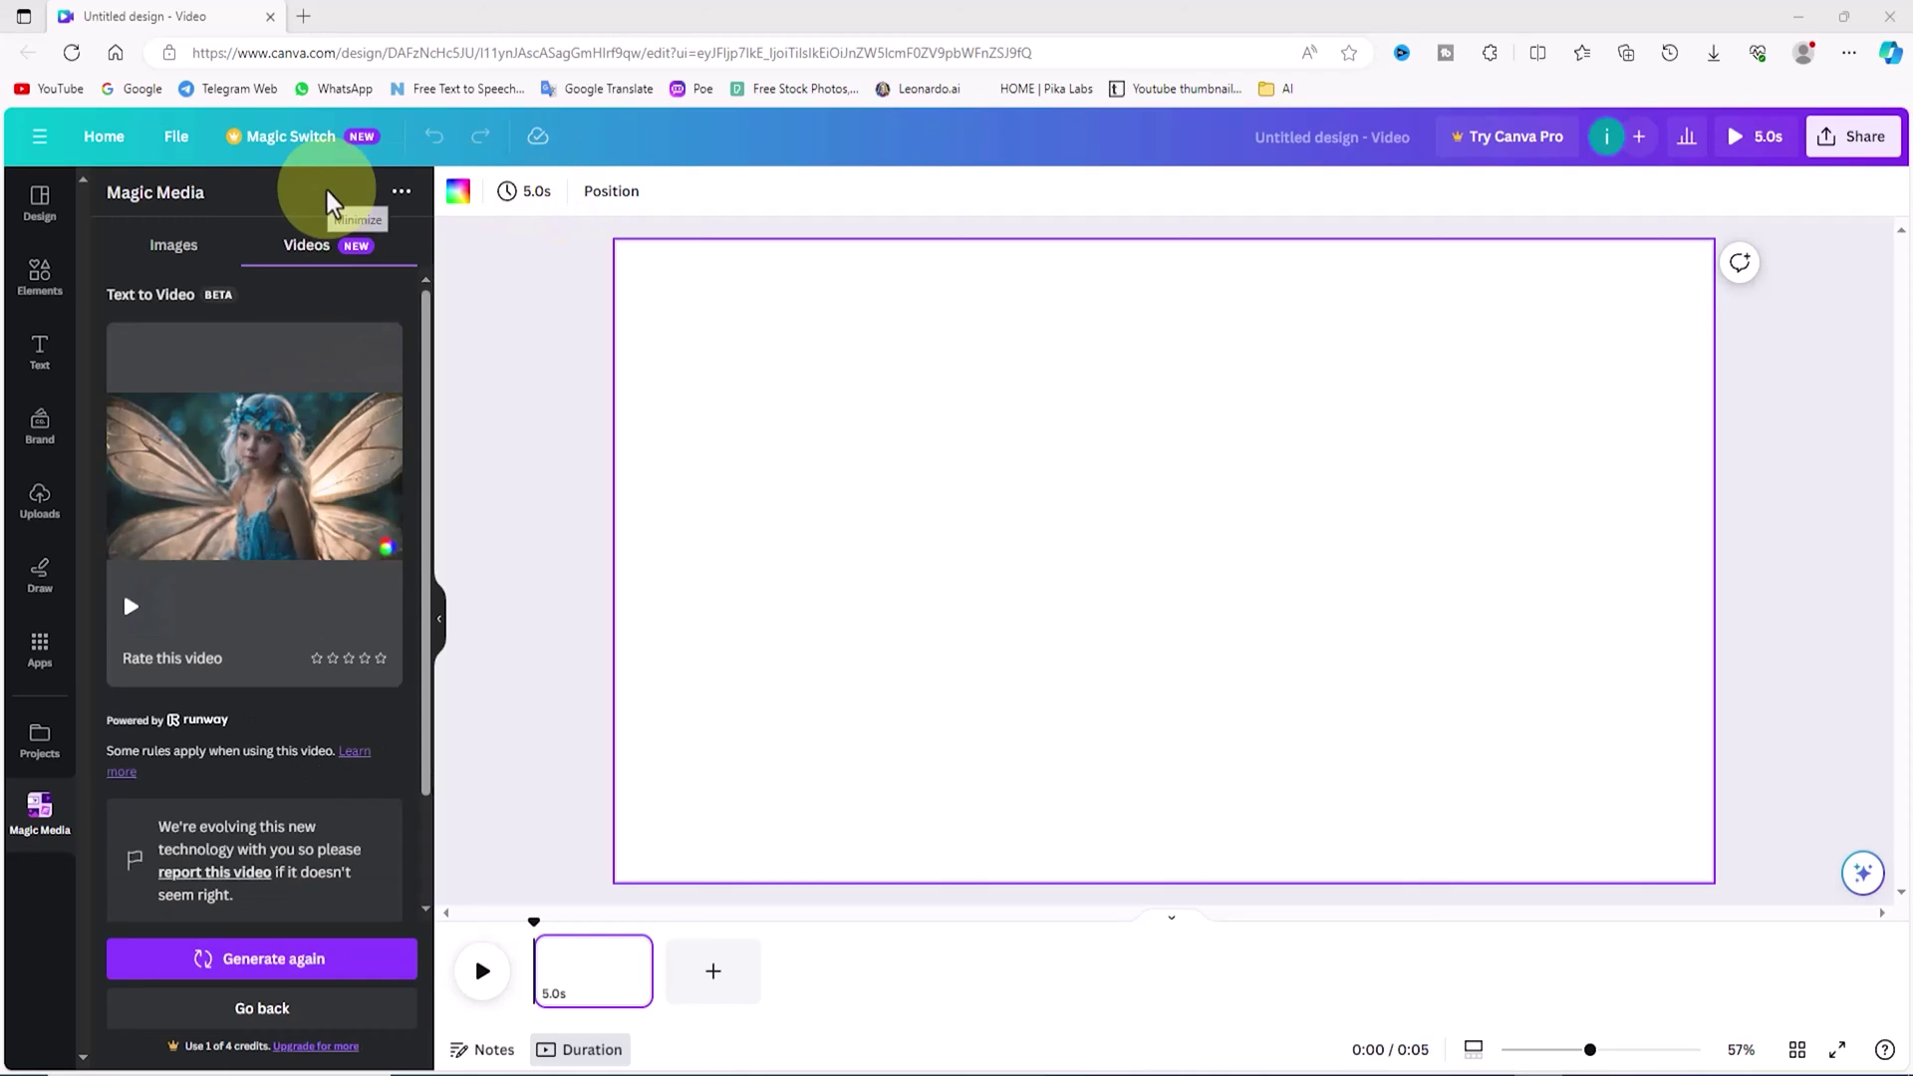
{"action": "mouse_move", "coordinate": [374, 520]}
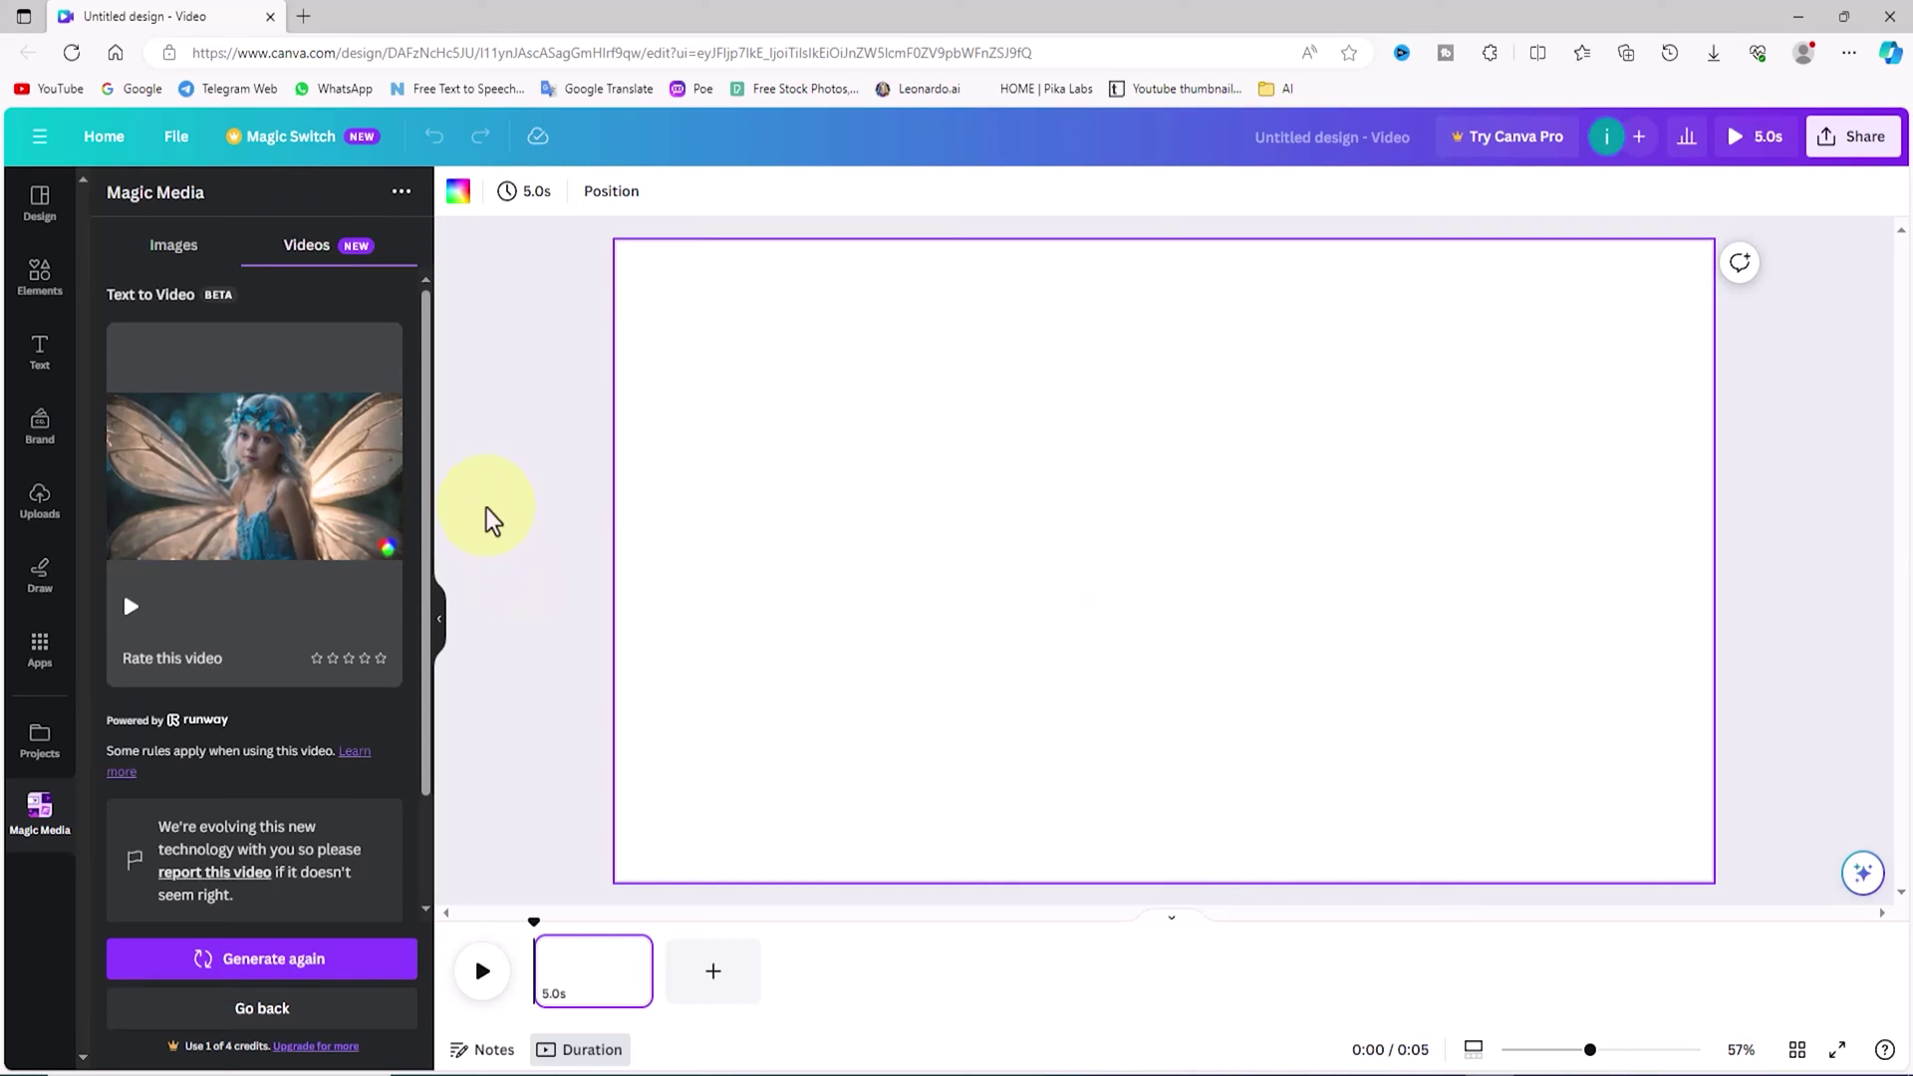
{"action": "left_click", "coordinate": [396, 581]}
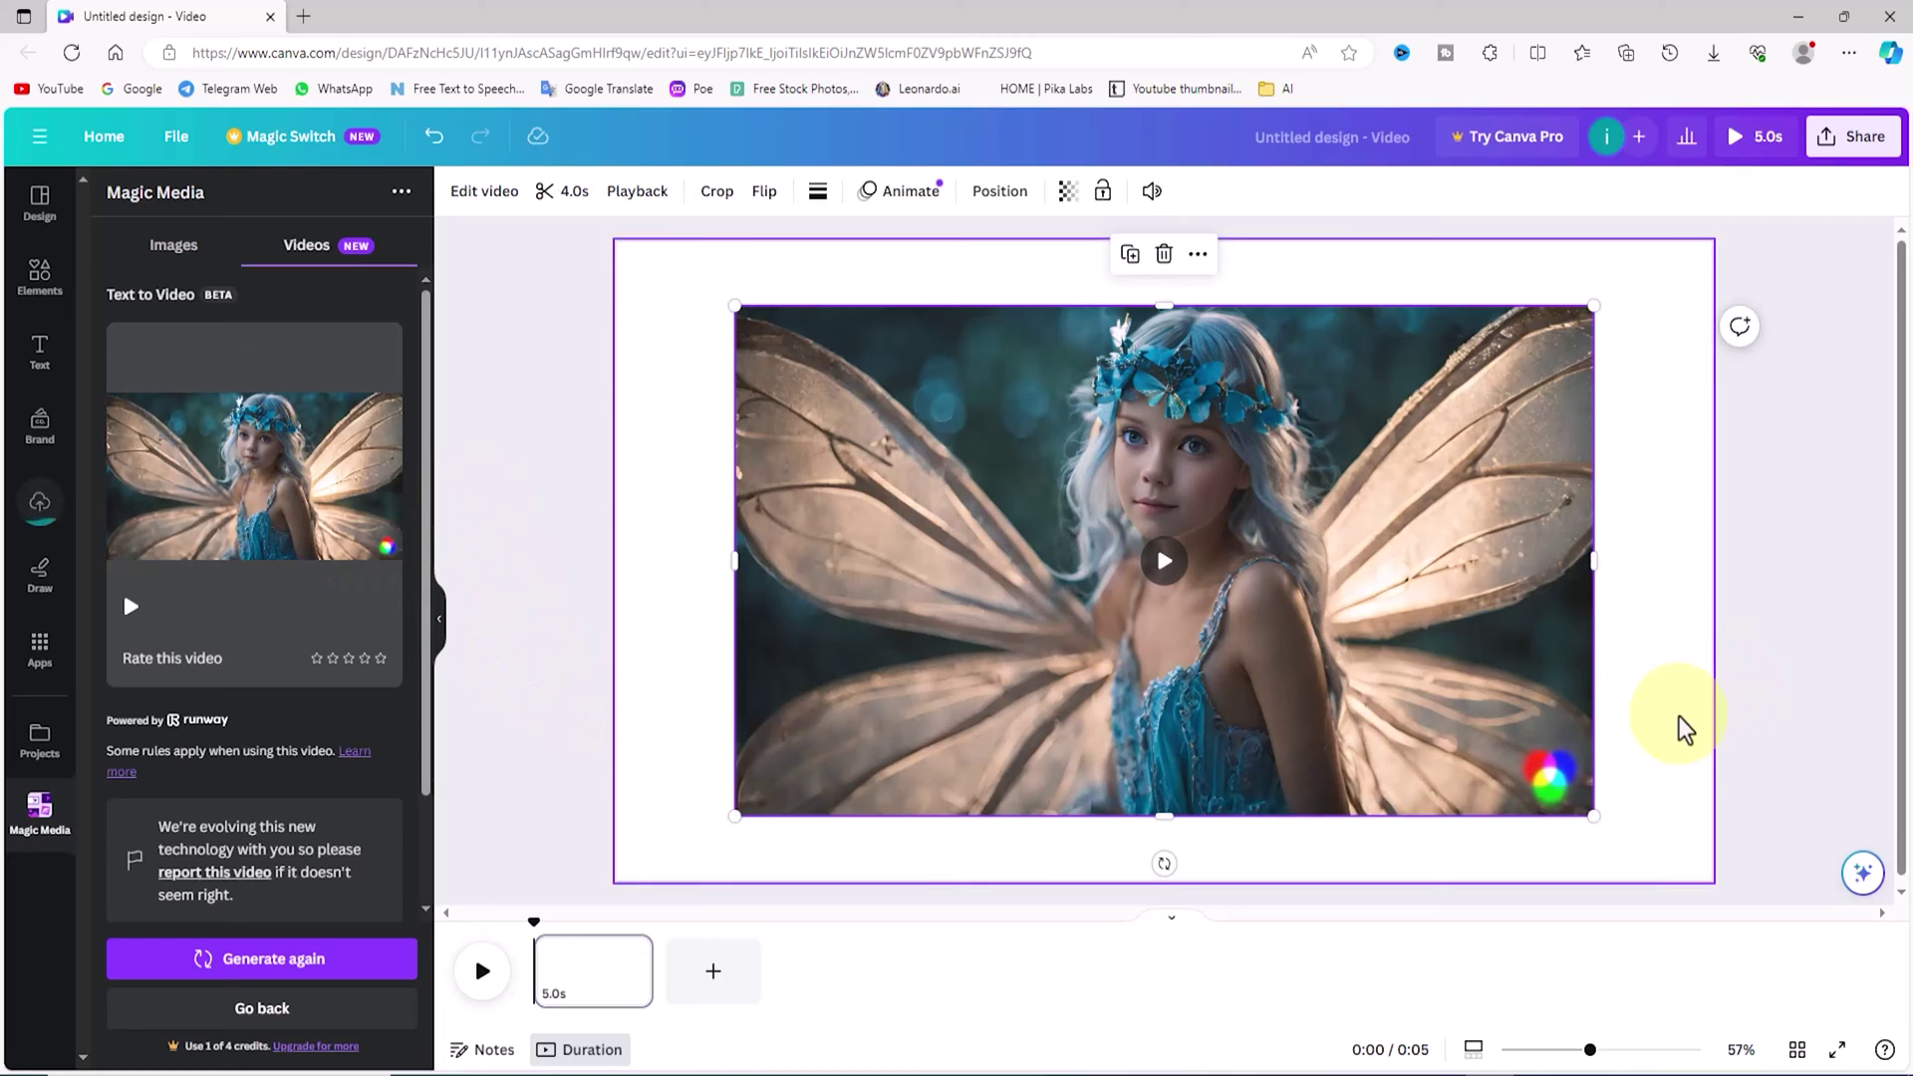
{"action": "right_click", "coordinate": [1365, 538]}
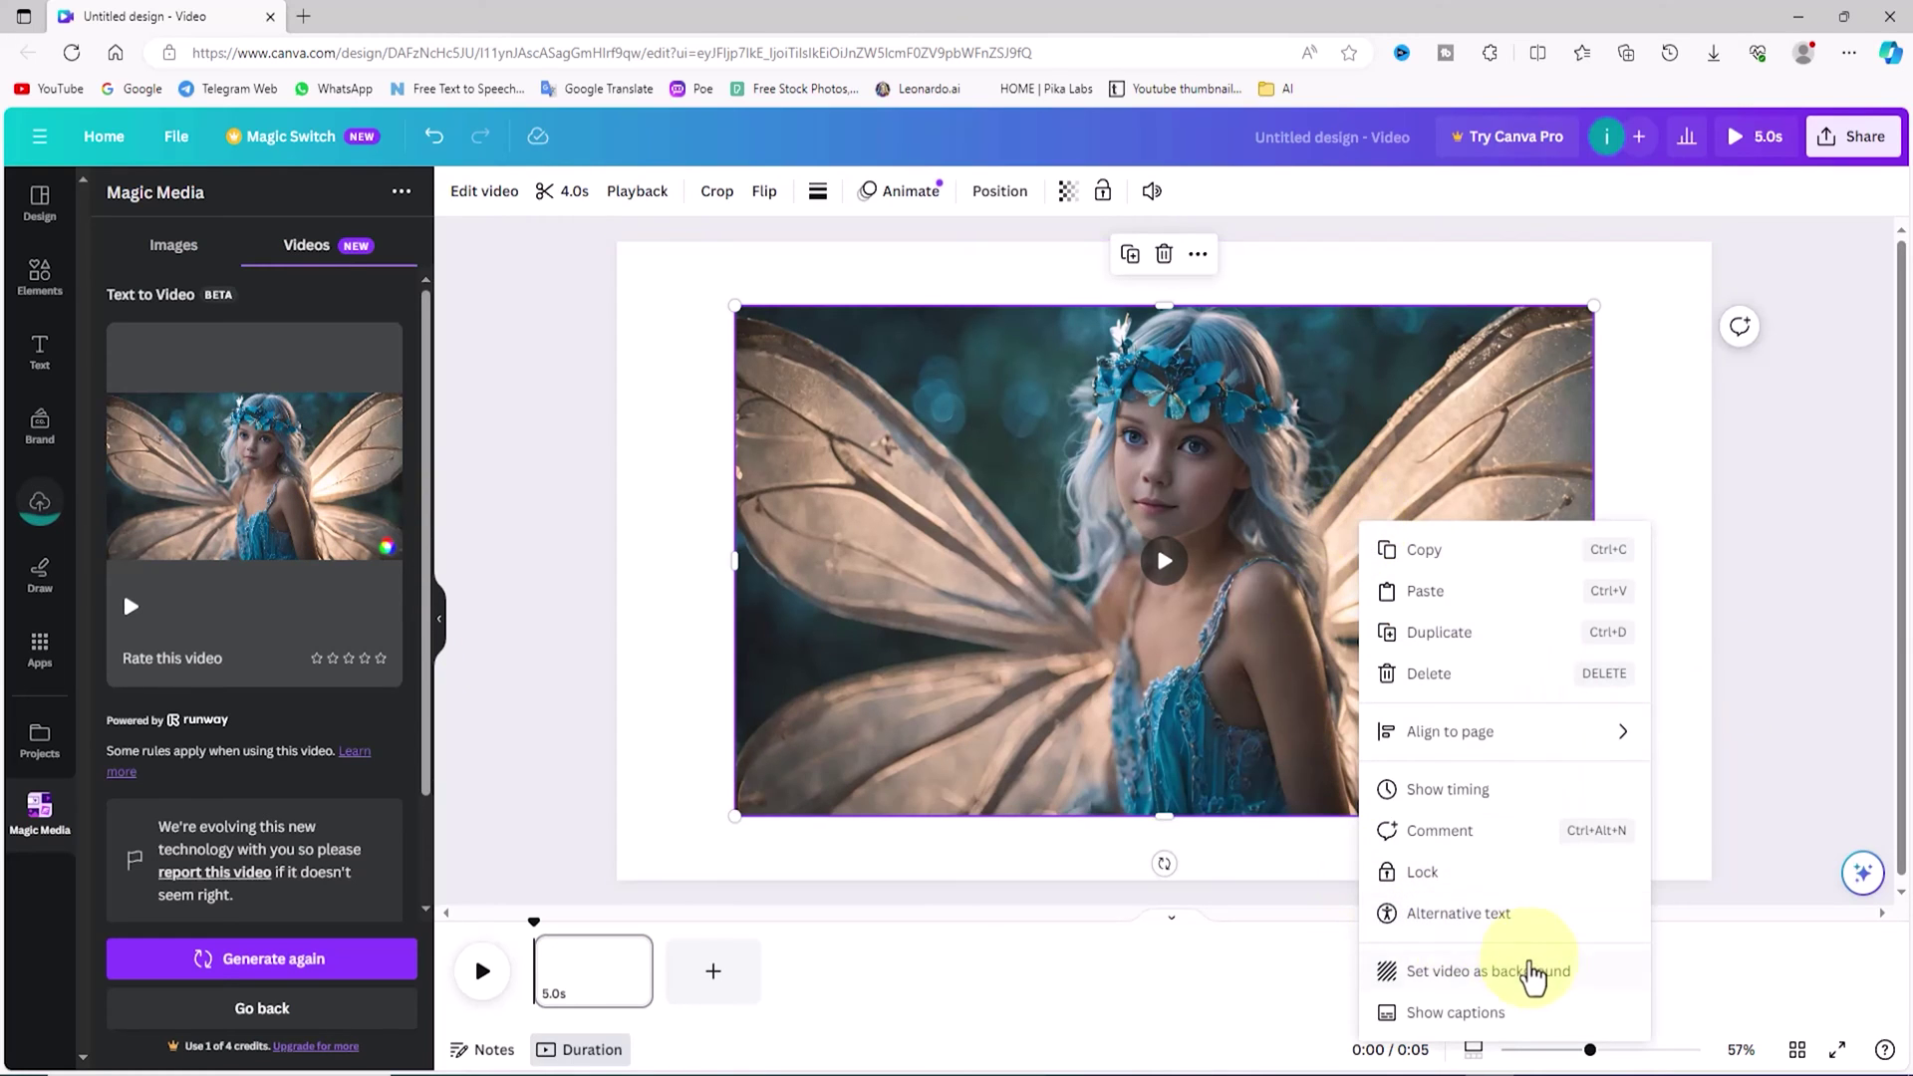
{"action": "left_click", "coordinate": [1537, 973]}
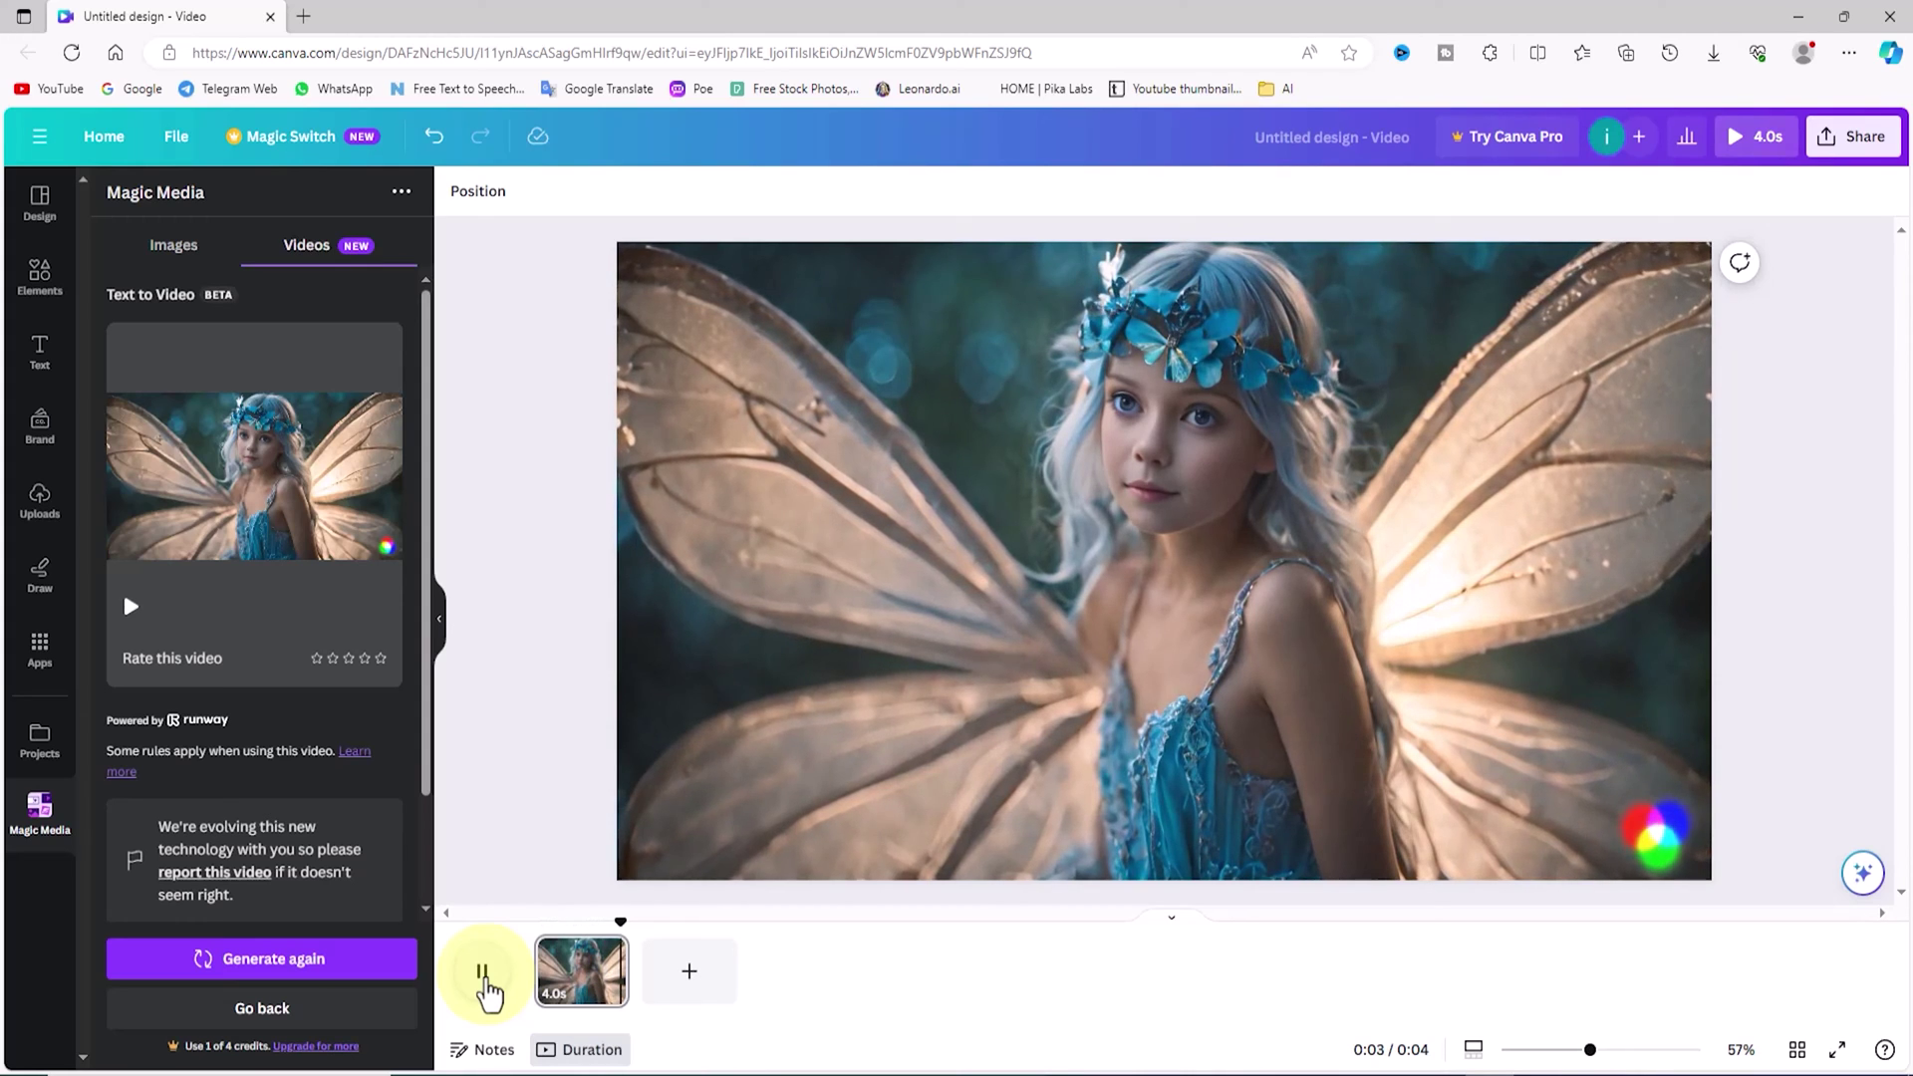
Regenerate the fairy clip to get a new version with translucent wings.
{"action": "scroll", "coordinate": [355, 684], "scroll_direction": "down", "scroll_amount": 2}
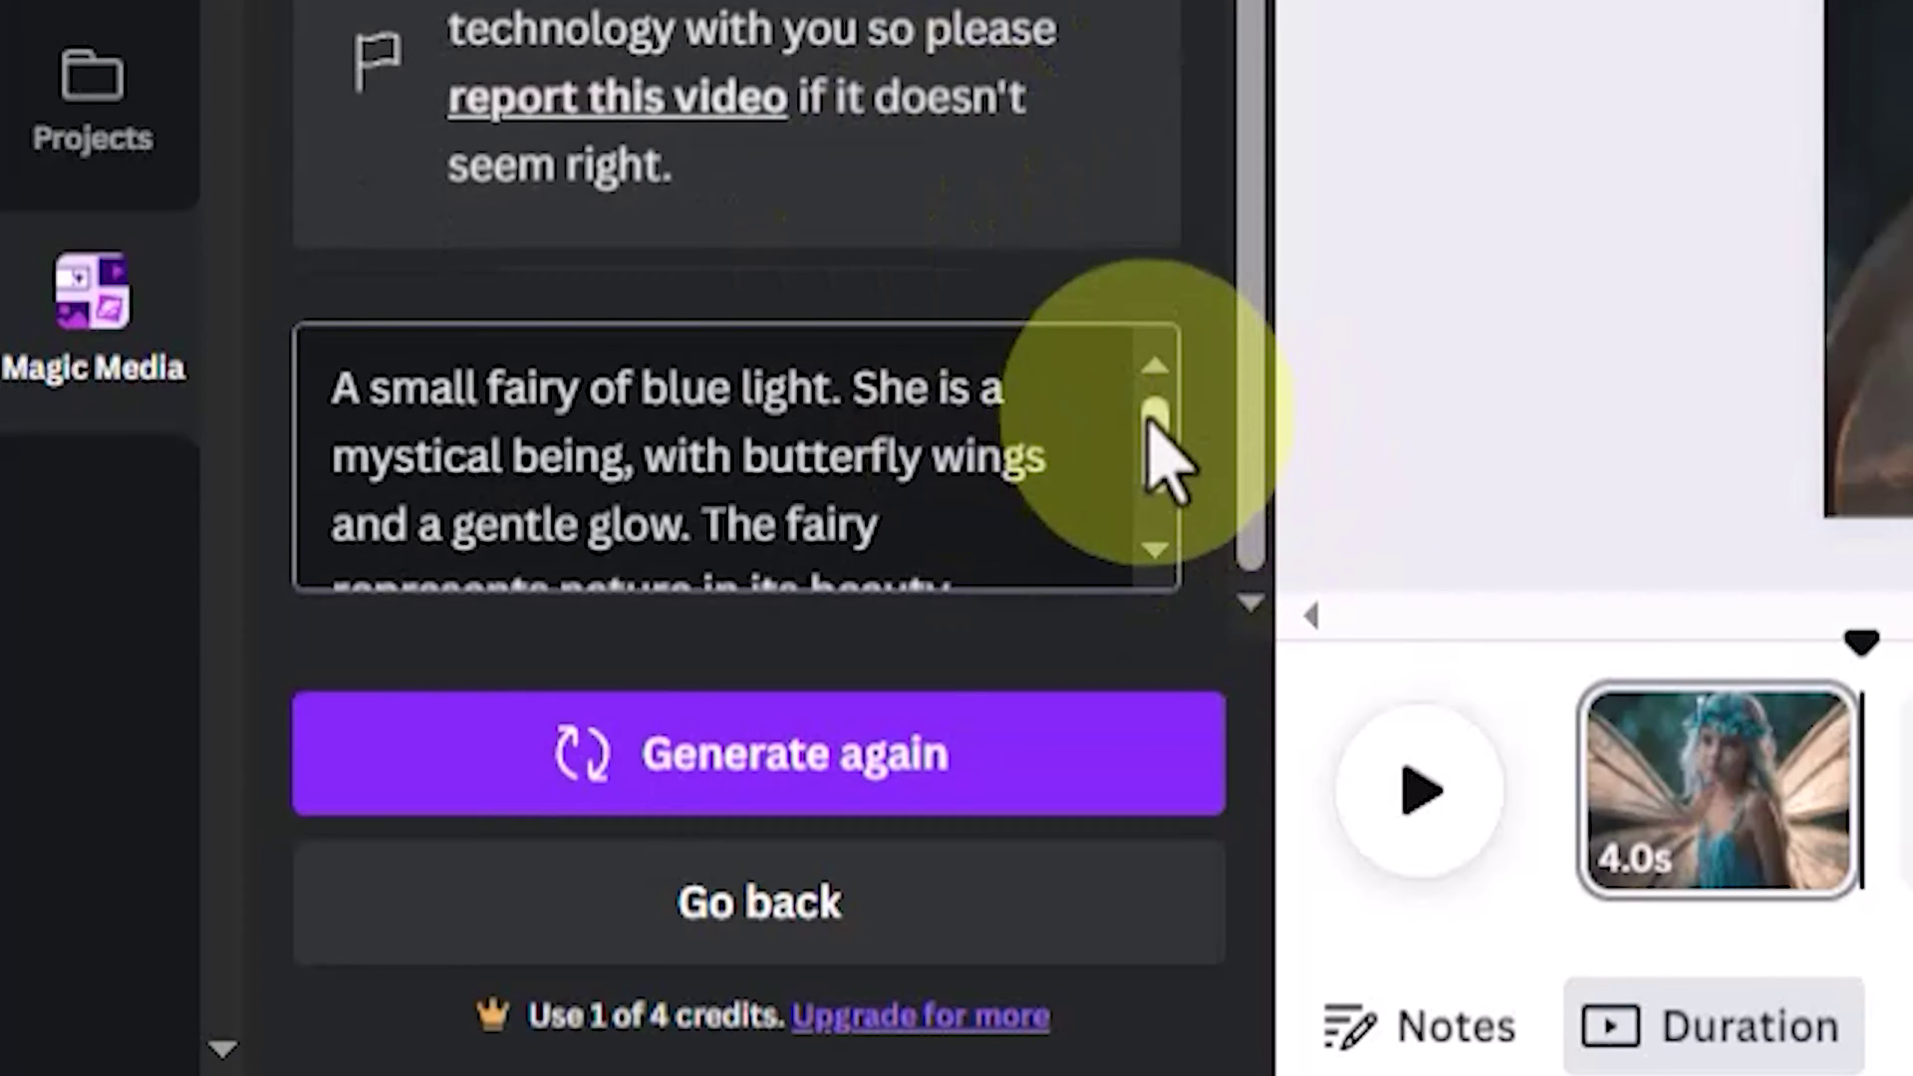
{"action": "scroll", "coordinate": [397, 892], "scroll_direction": "down", "scroll_amount": 1}
{"action": "scroll", "coordinate": [366, 849], "scroll_direction": "up", "scroll_amount": 1}
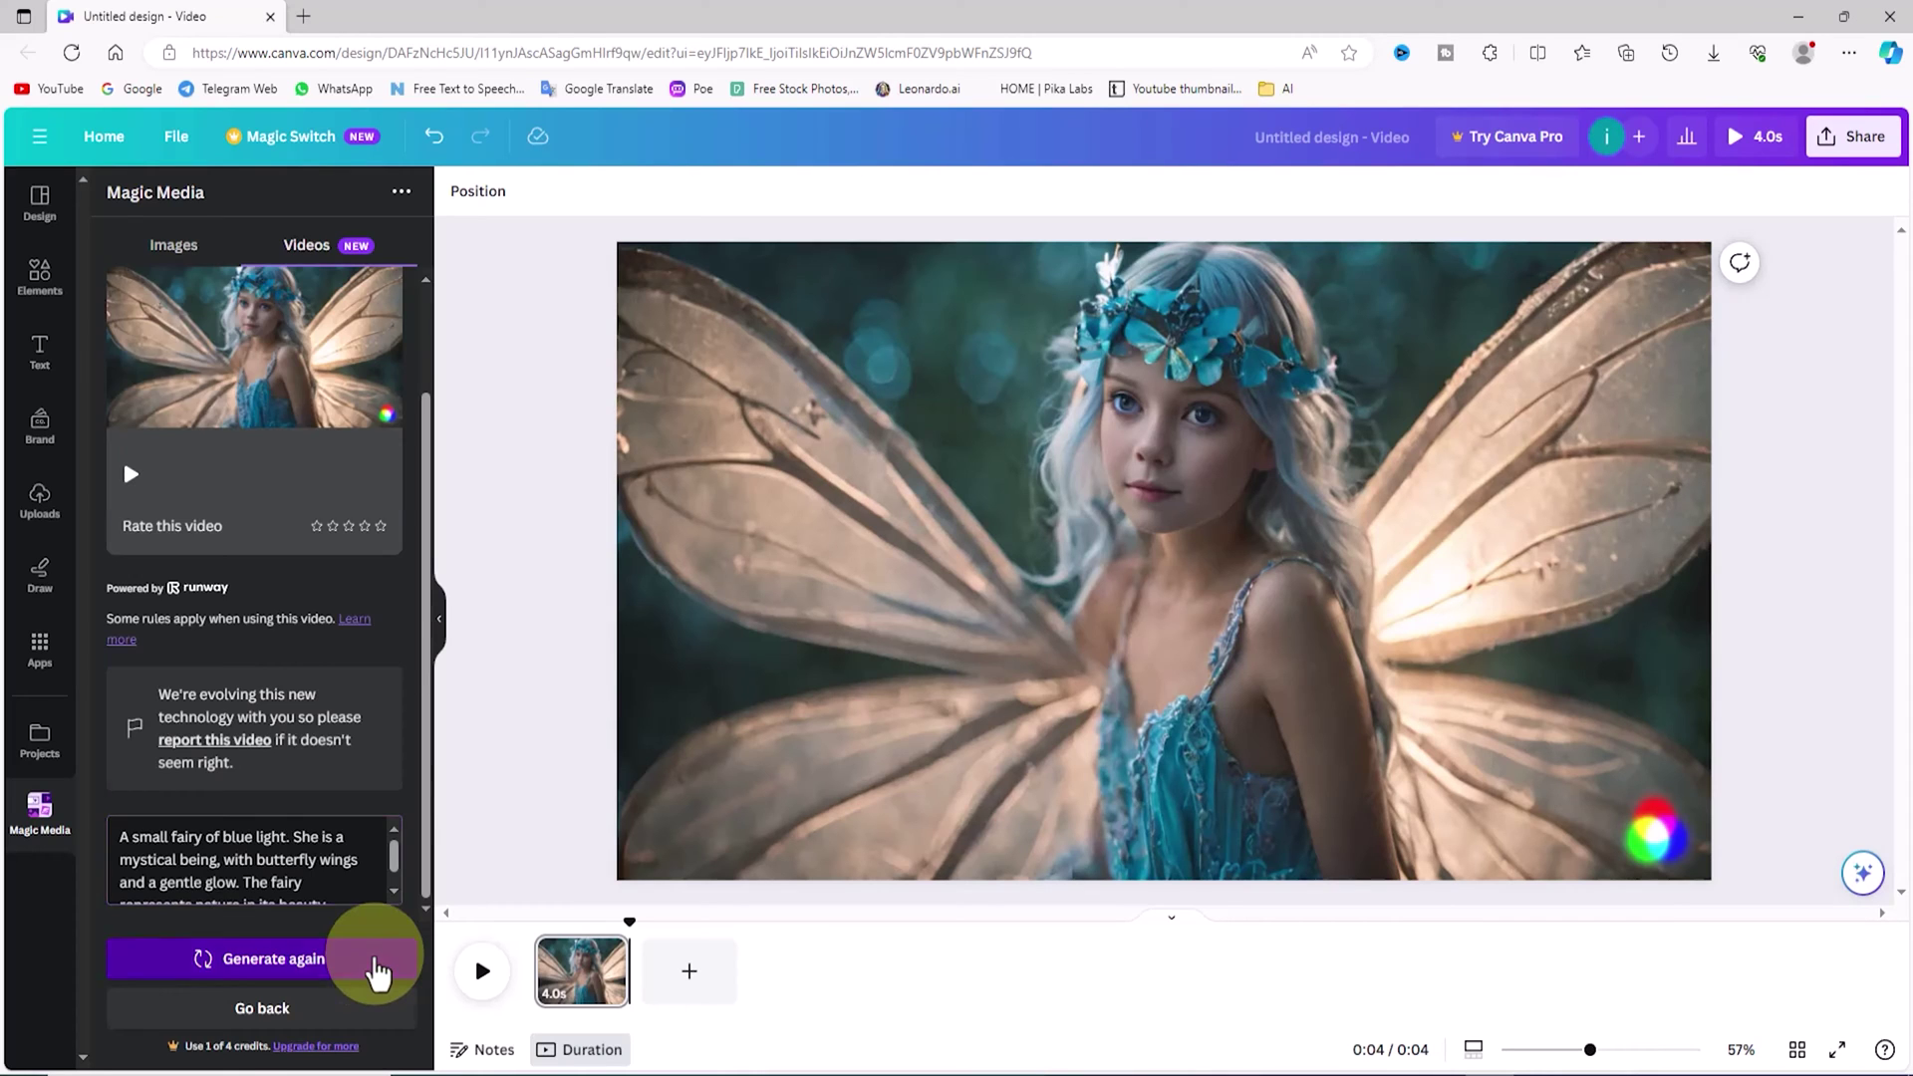
{"action": "left_click", "coordinate": [1136, 752]}
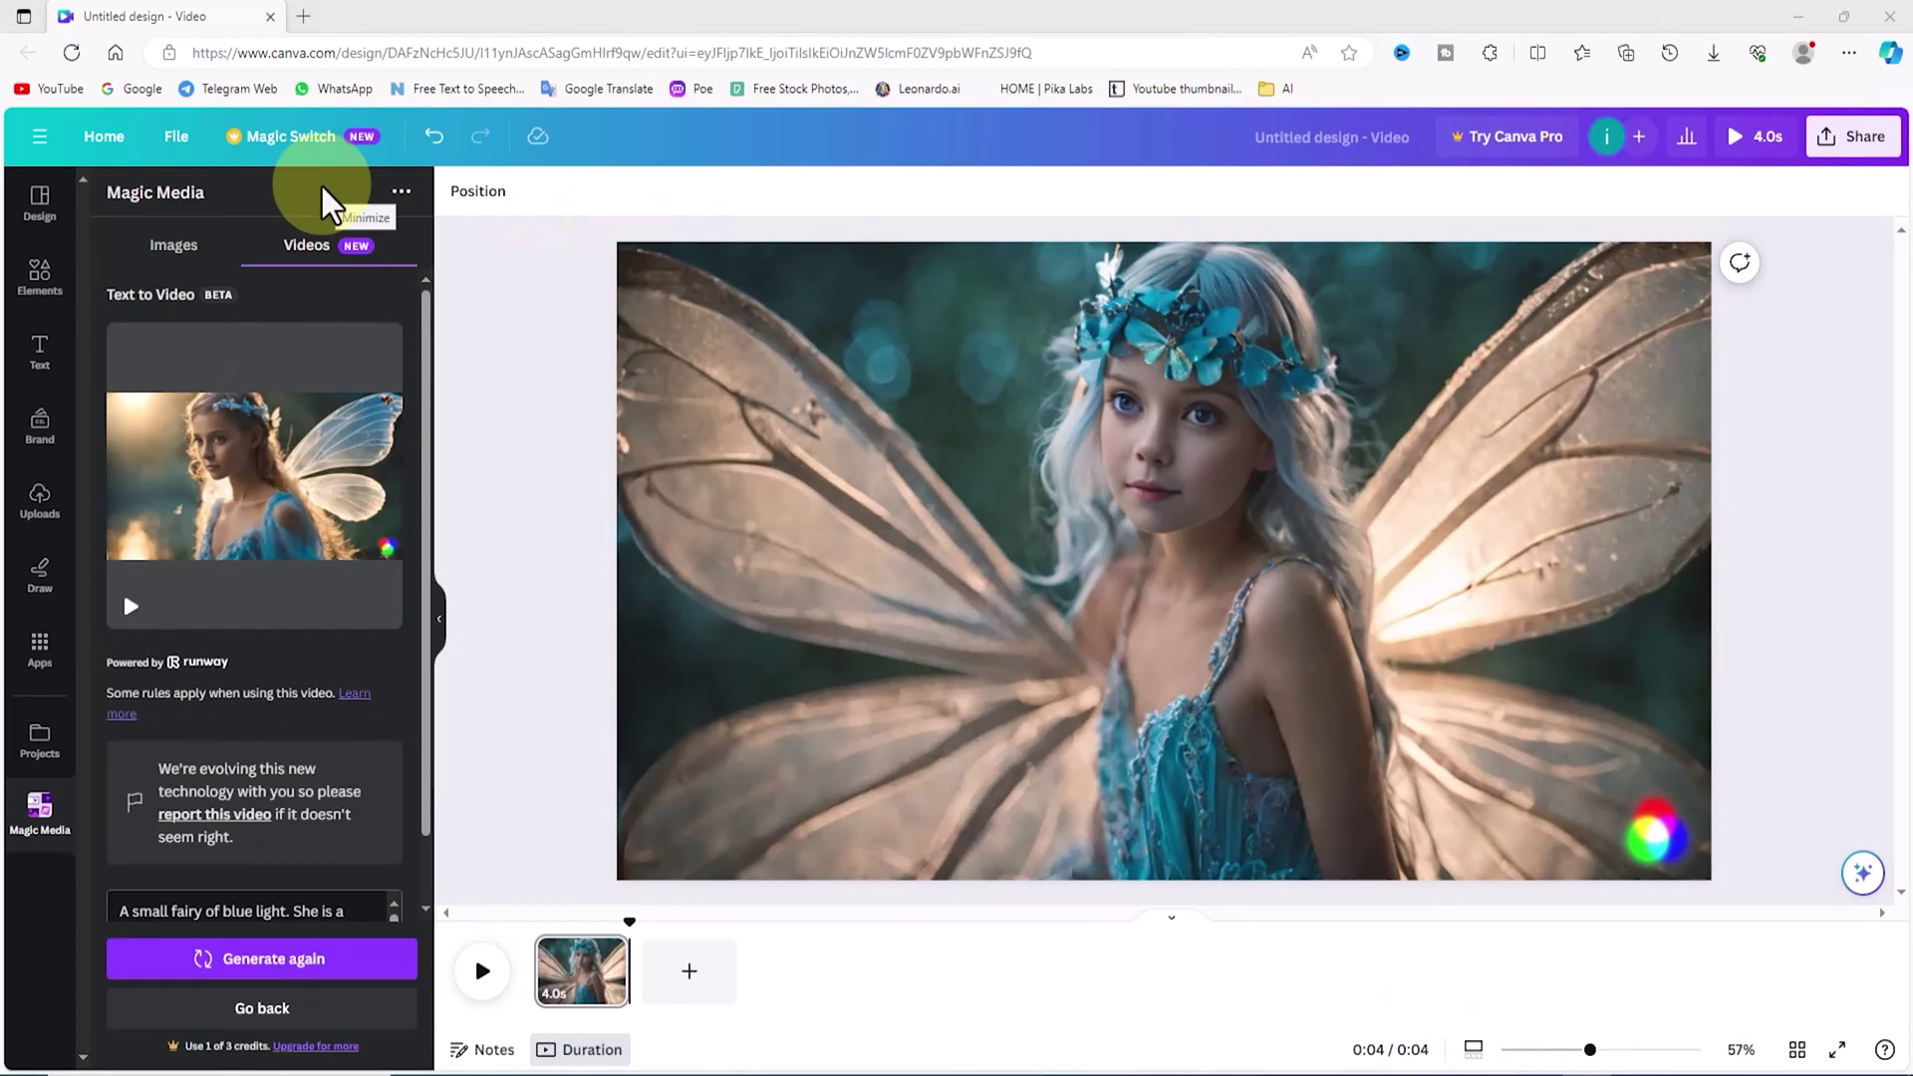
Delete the old fairy background, set the new clip as background, and rewind the playhead to 0.
{"action": "right_click", "coordinate": [979, 435]}
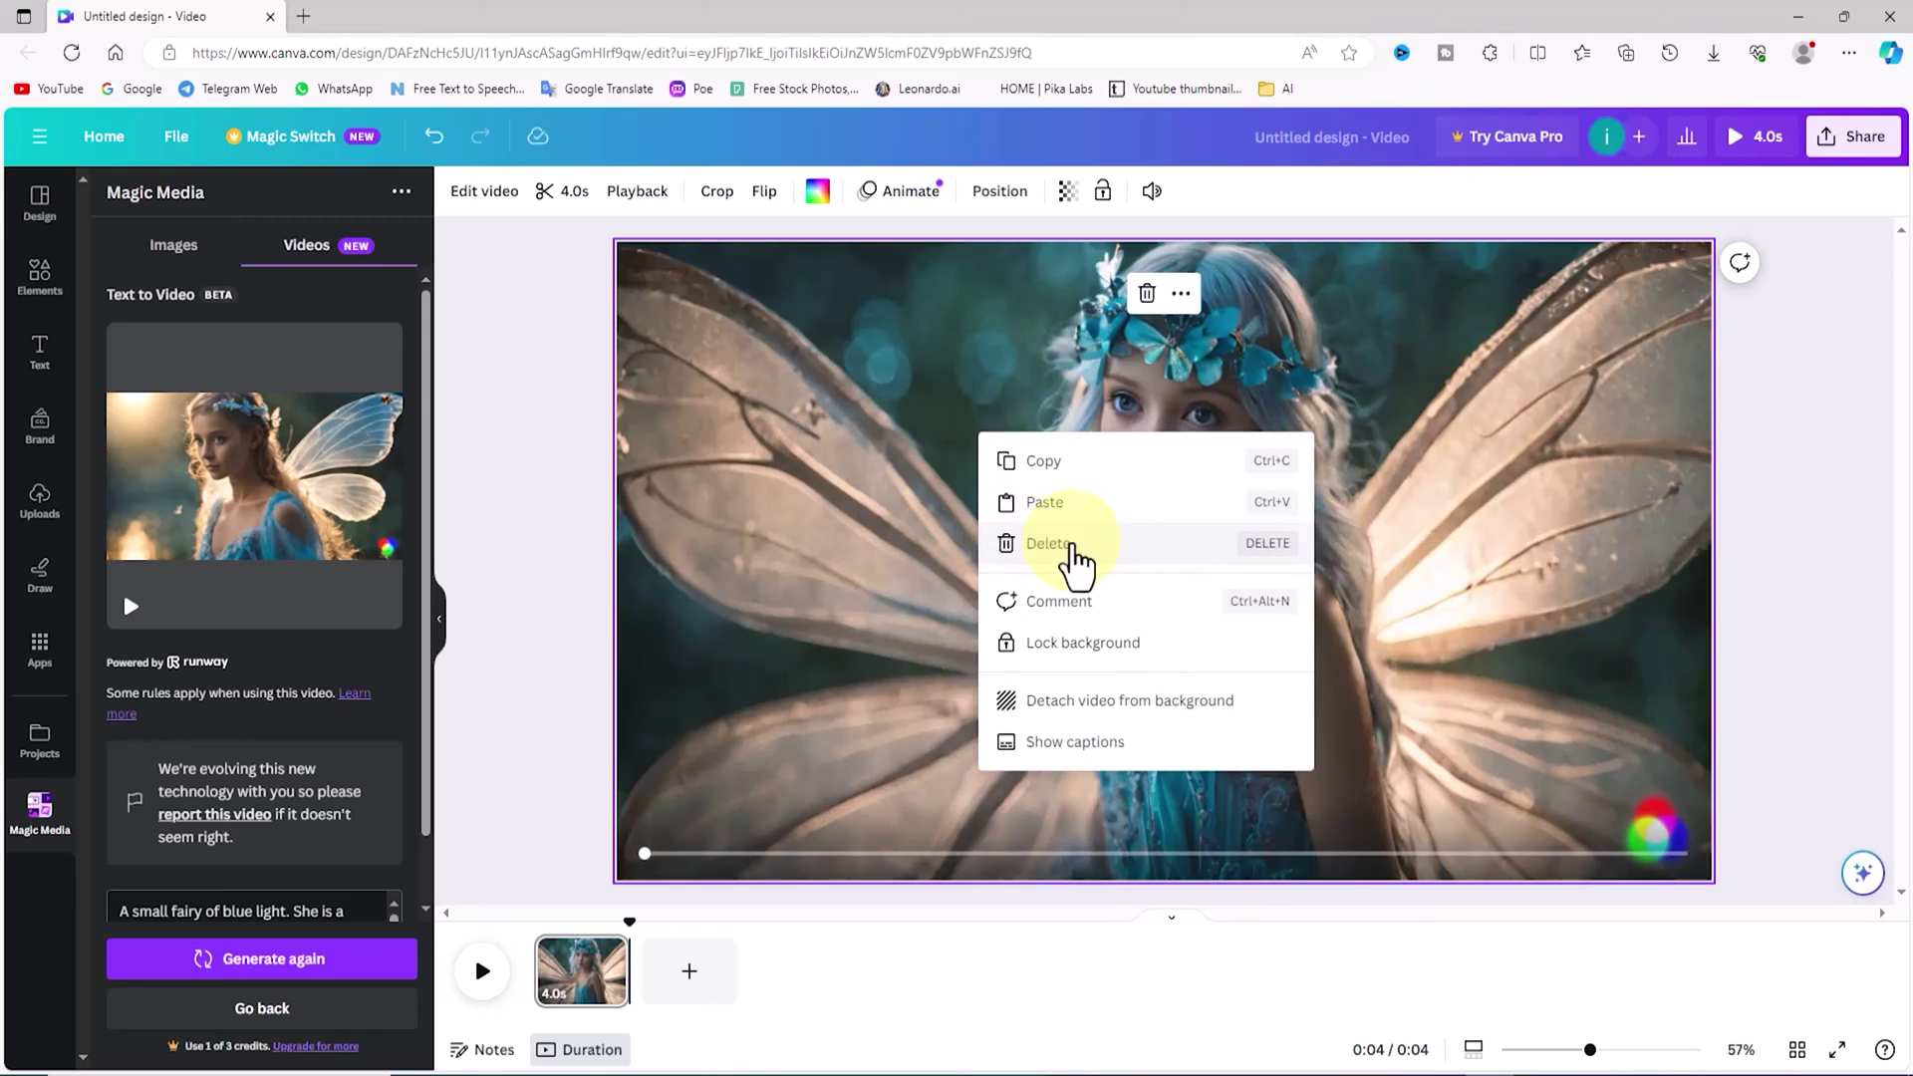
{"action": "left_click", "coordinate": [1082, 548]}
{"action": "mouse_move", "coordinate": [342, 496]}
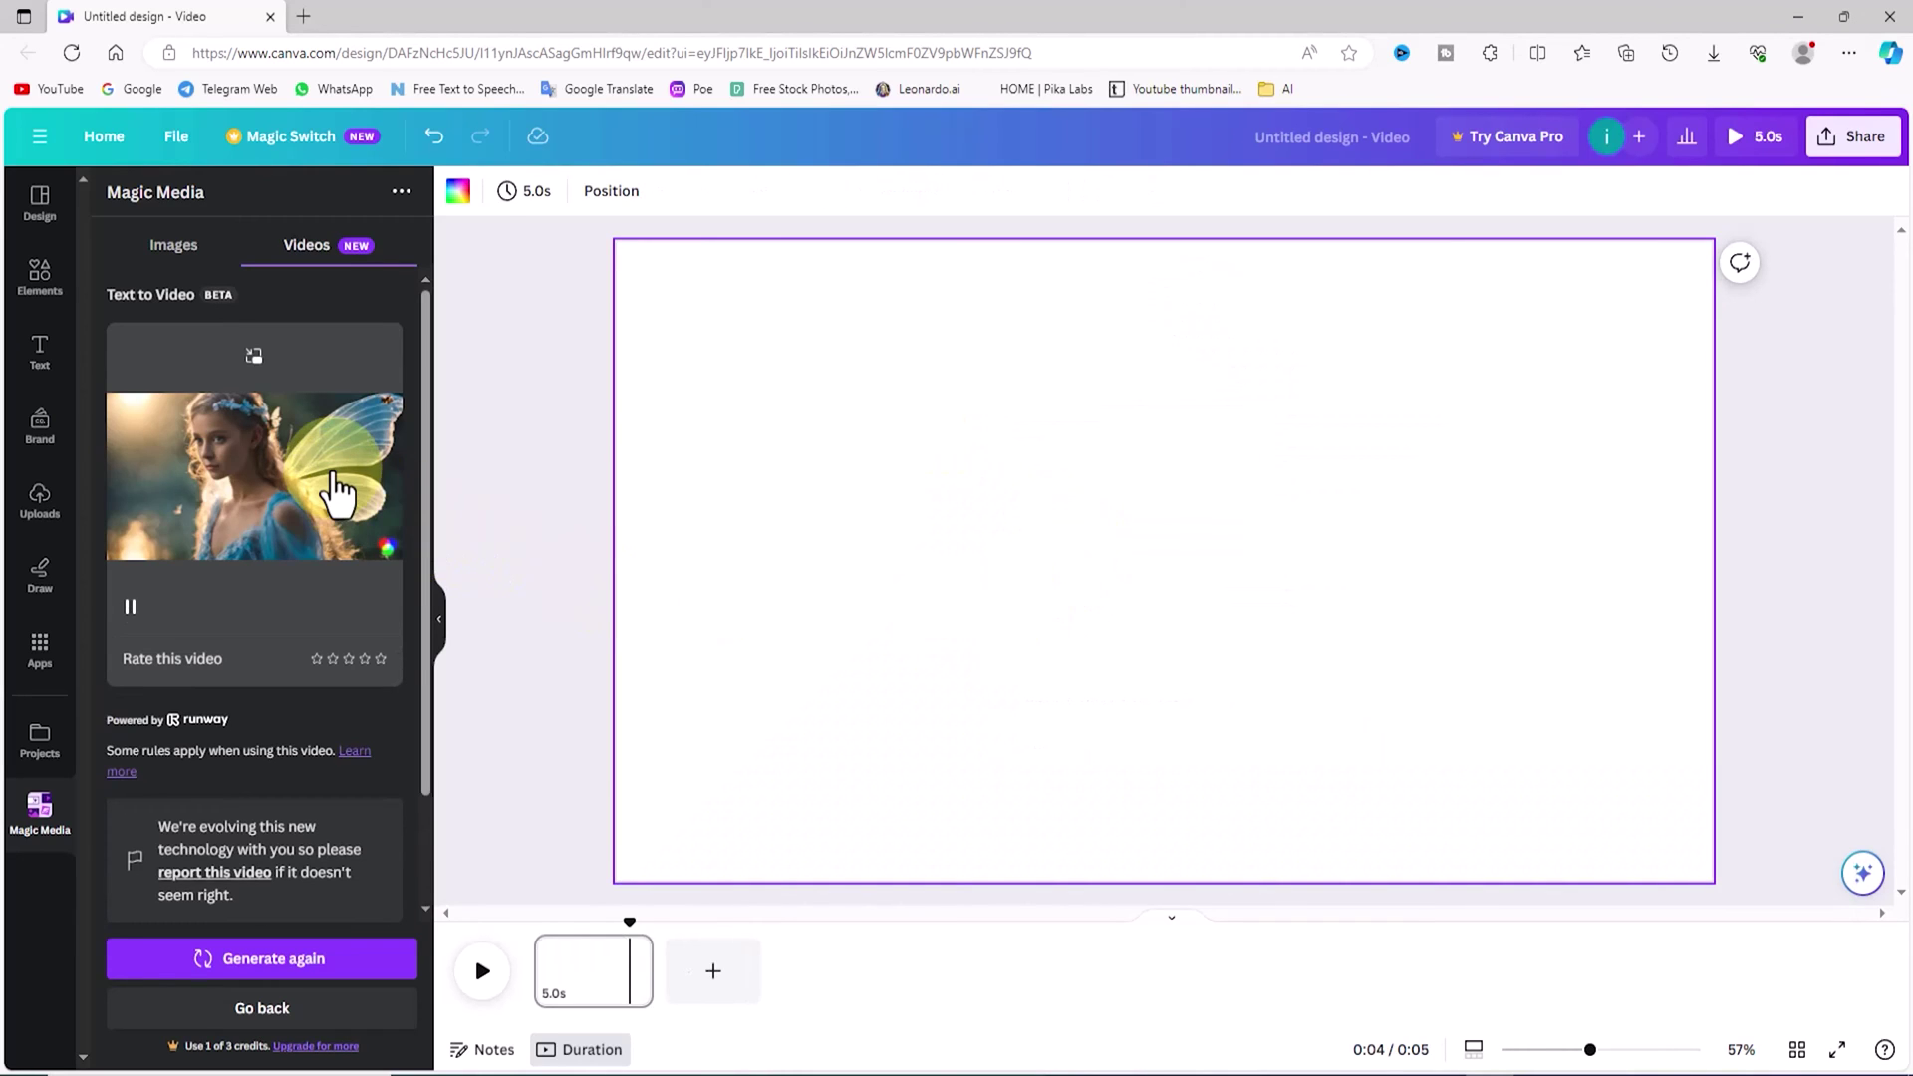
{"action": "left_click_drag", "start_coordinate": [342, 488], "coordinate": [597, 545]}
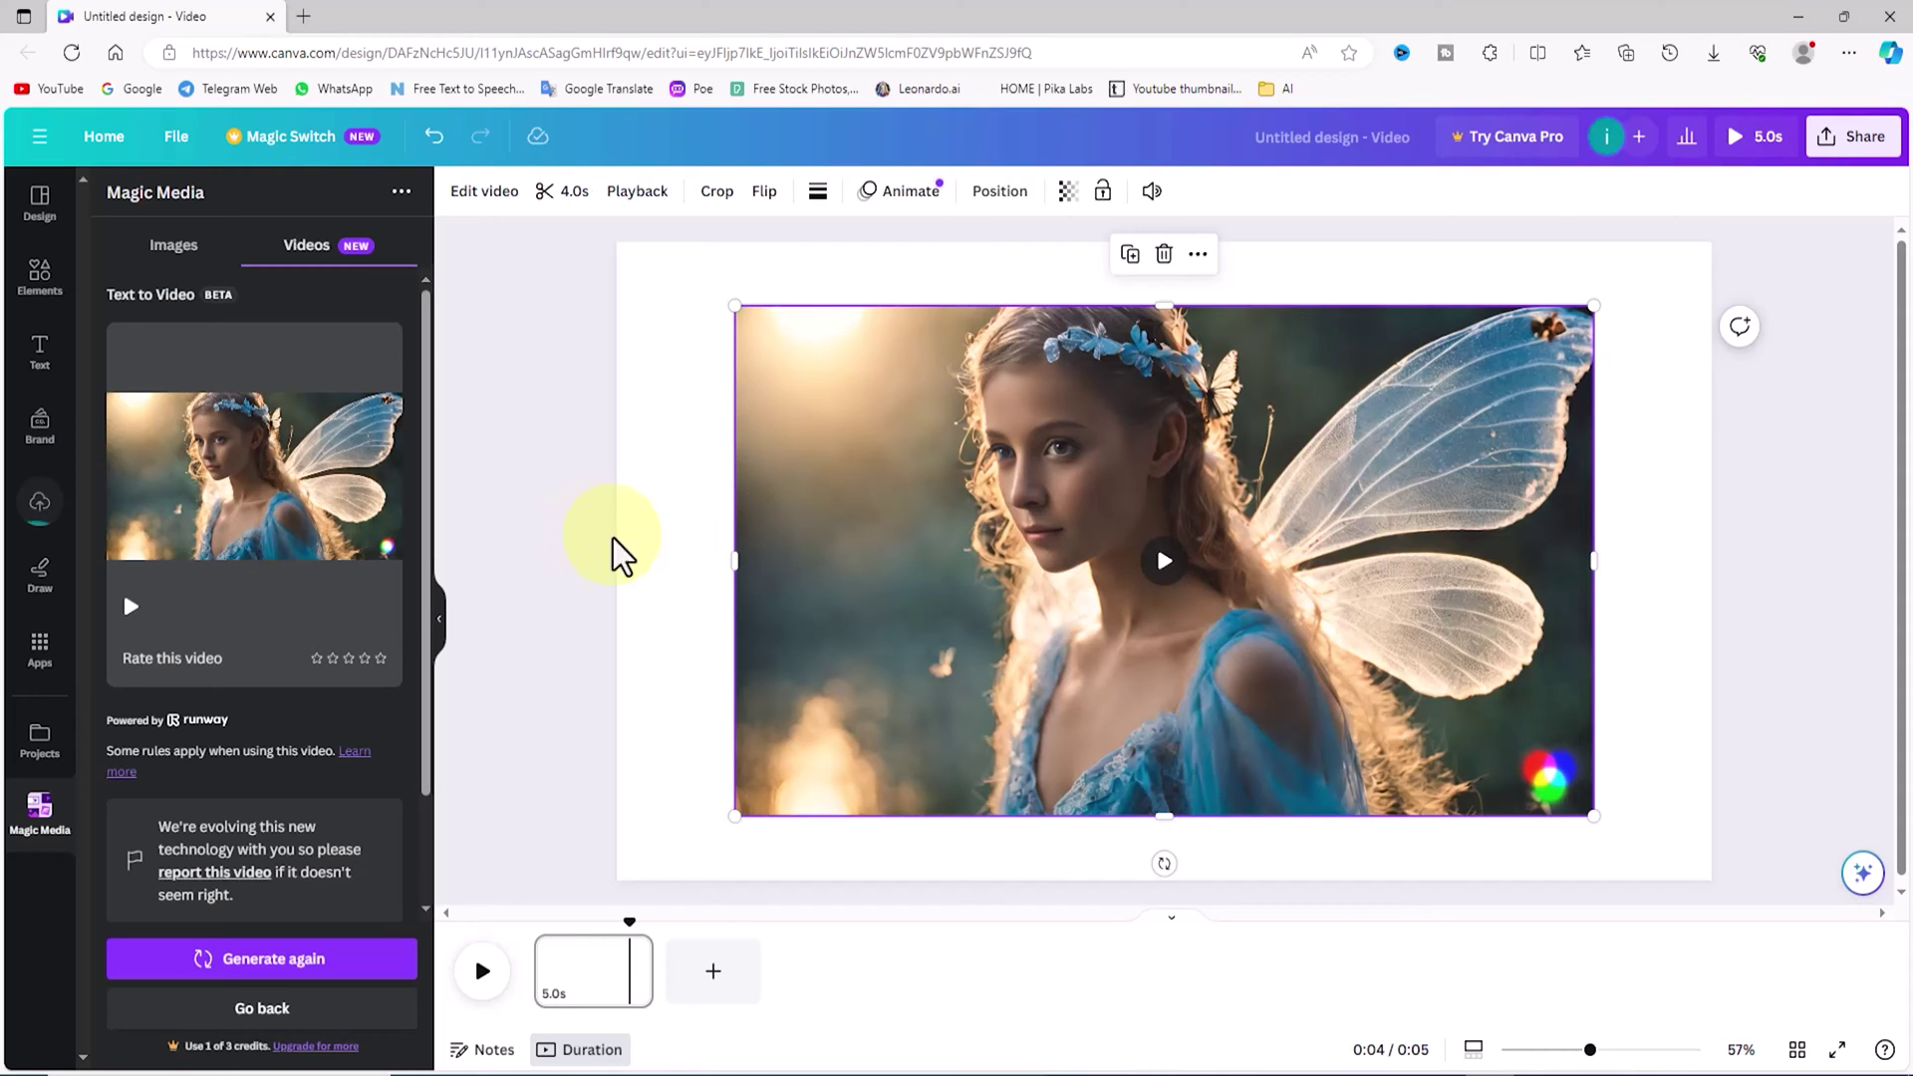
{"action": "right_click", "coordinate": [1345, 460]}
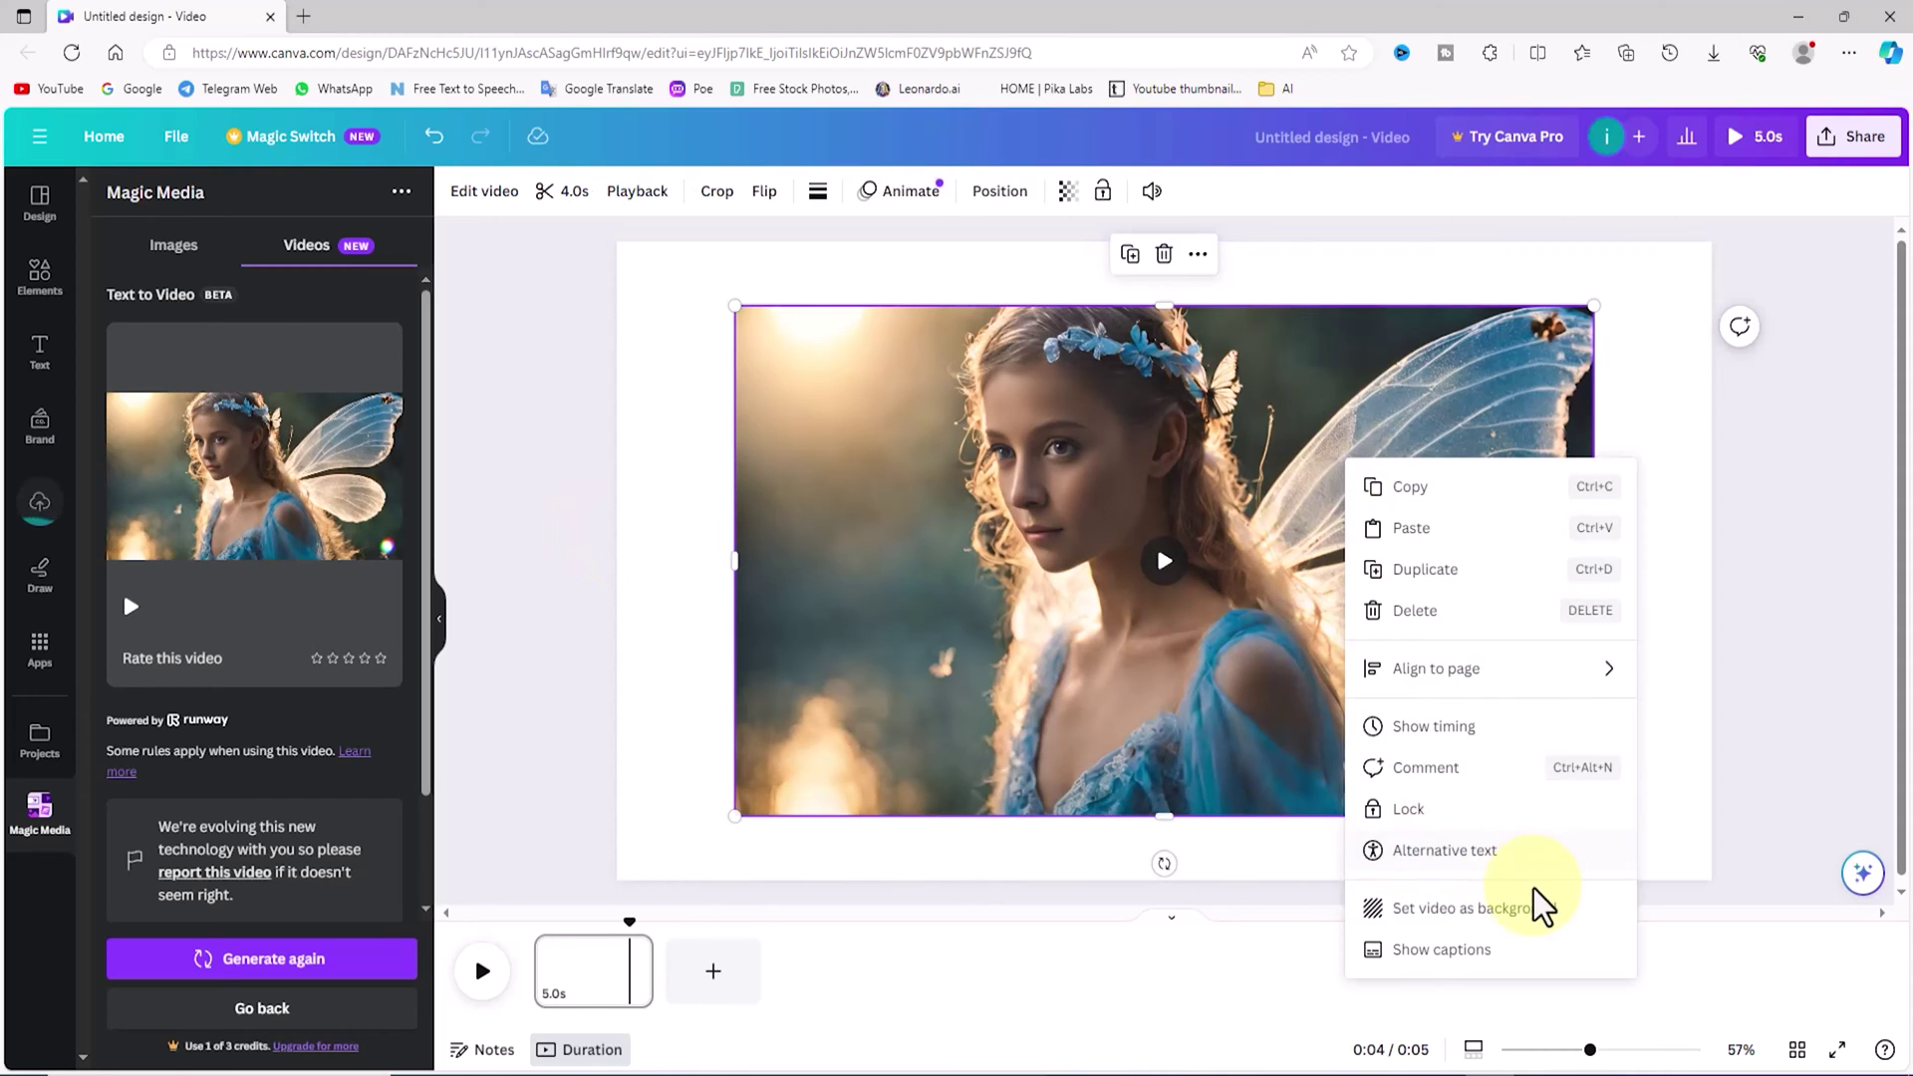
{"action": "left_click", "coordinate": [1475, 907]}
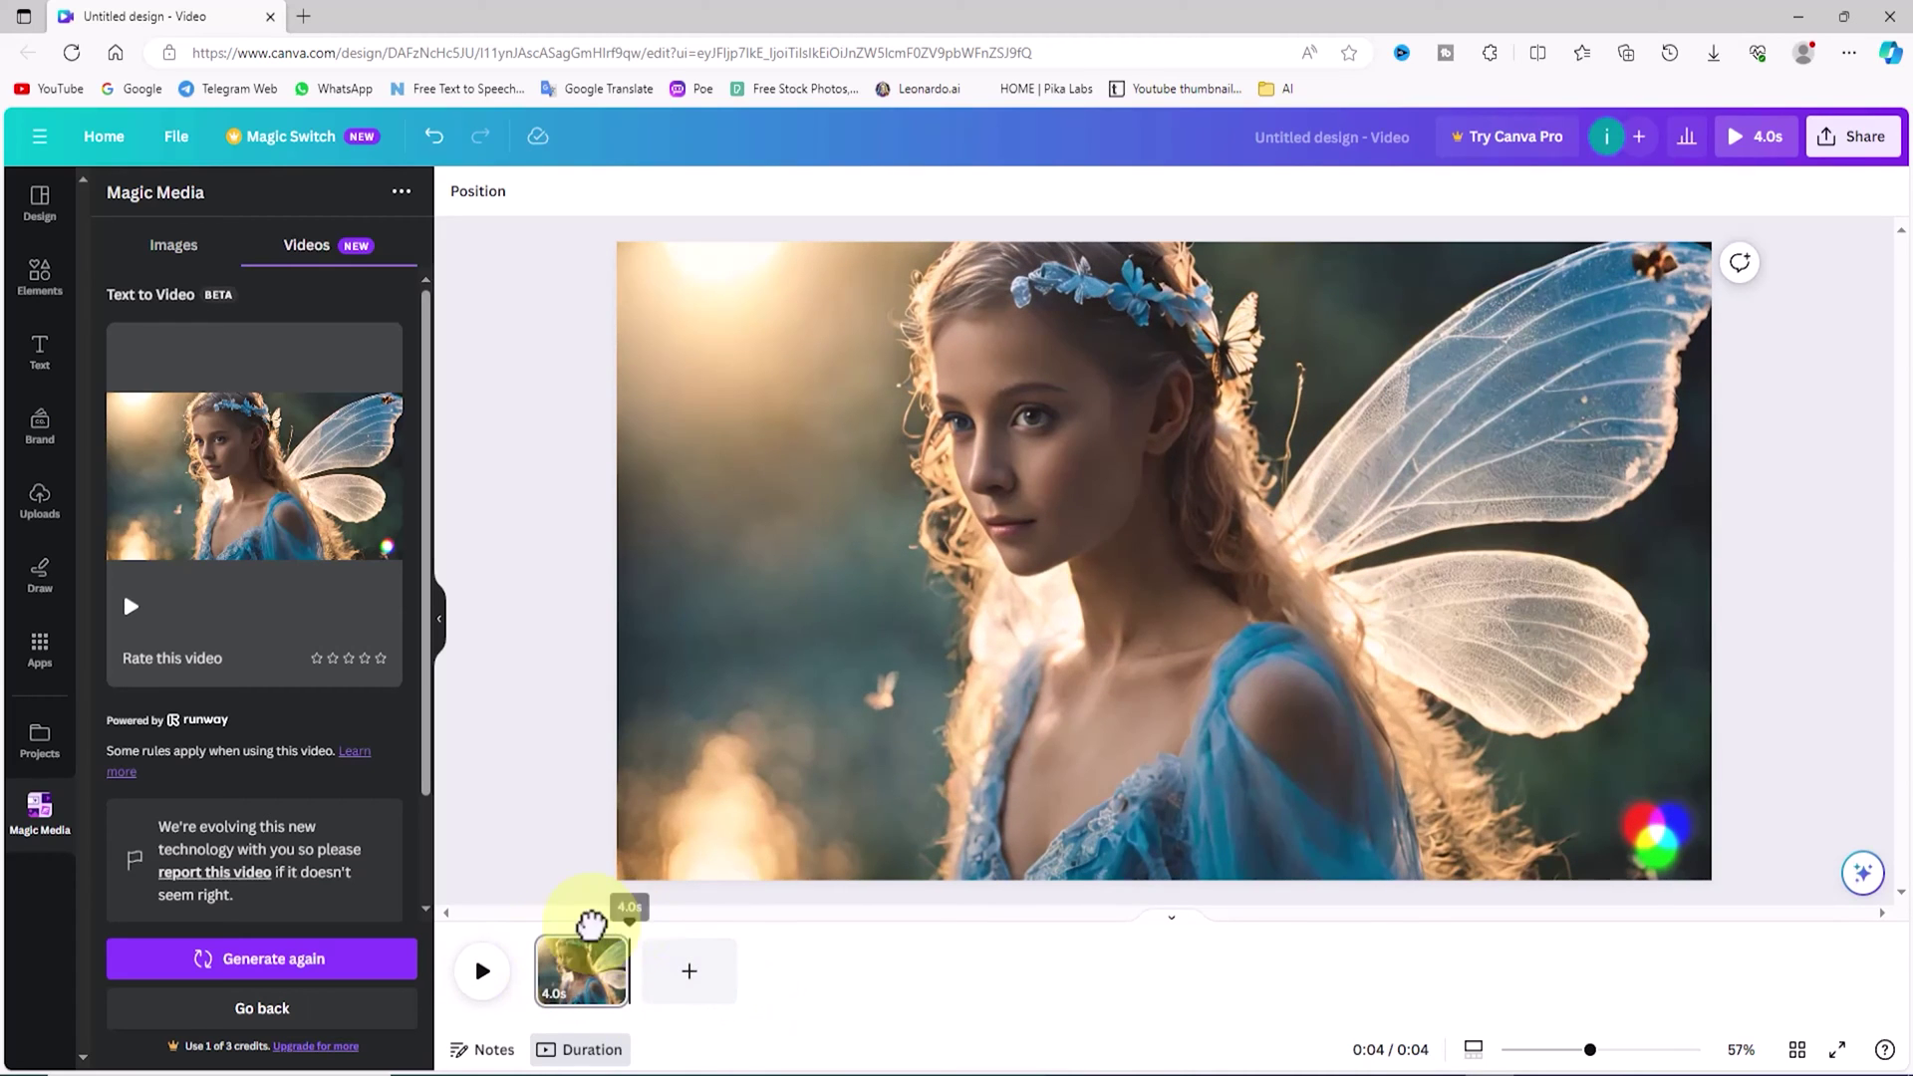
{"action": "left_click_drag", "start_coordinate": [591, 925], "coordinate": [479, 925]}
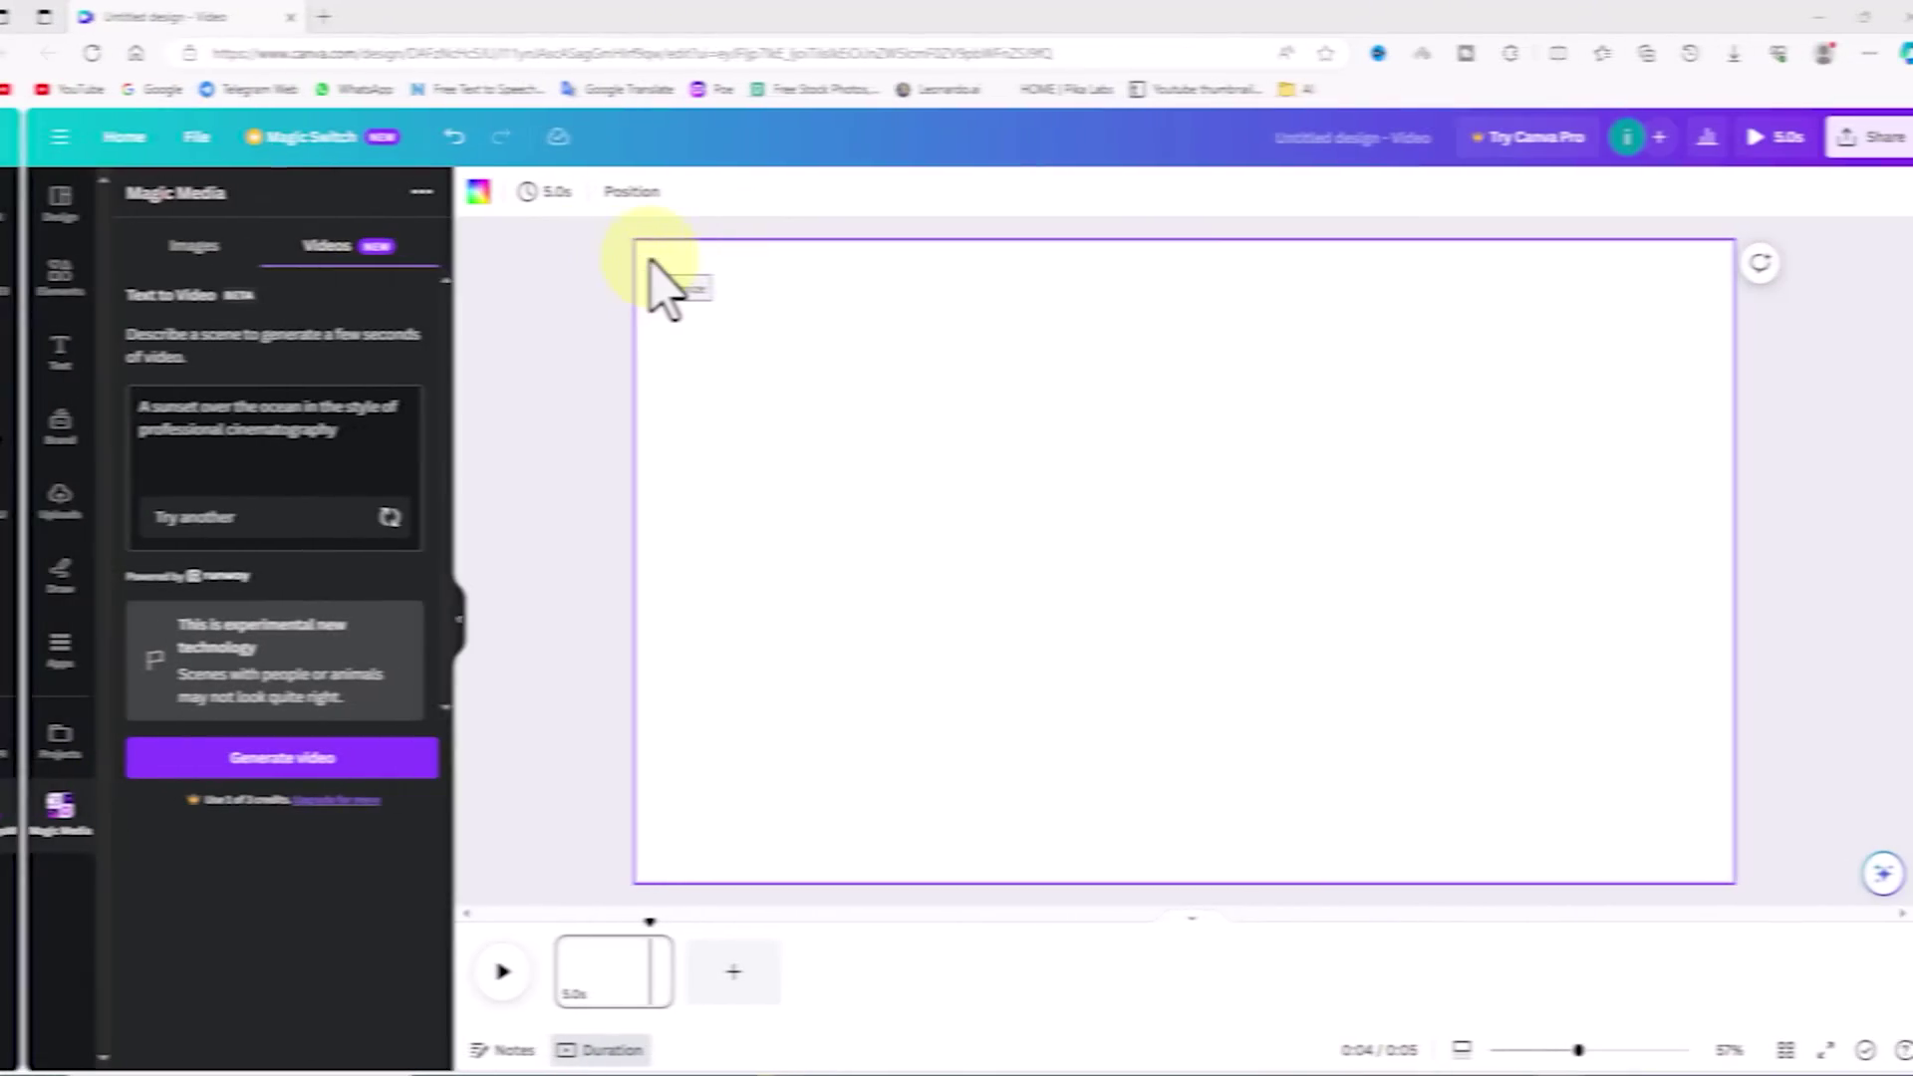
Generate the ocean sunset clip, set it as background, trim the page to 4.0 s, and play it.
{"action": "left_click", "coordinate": [650, 260]}
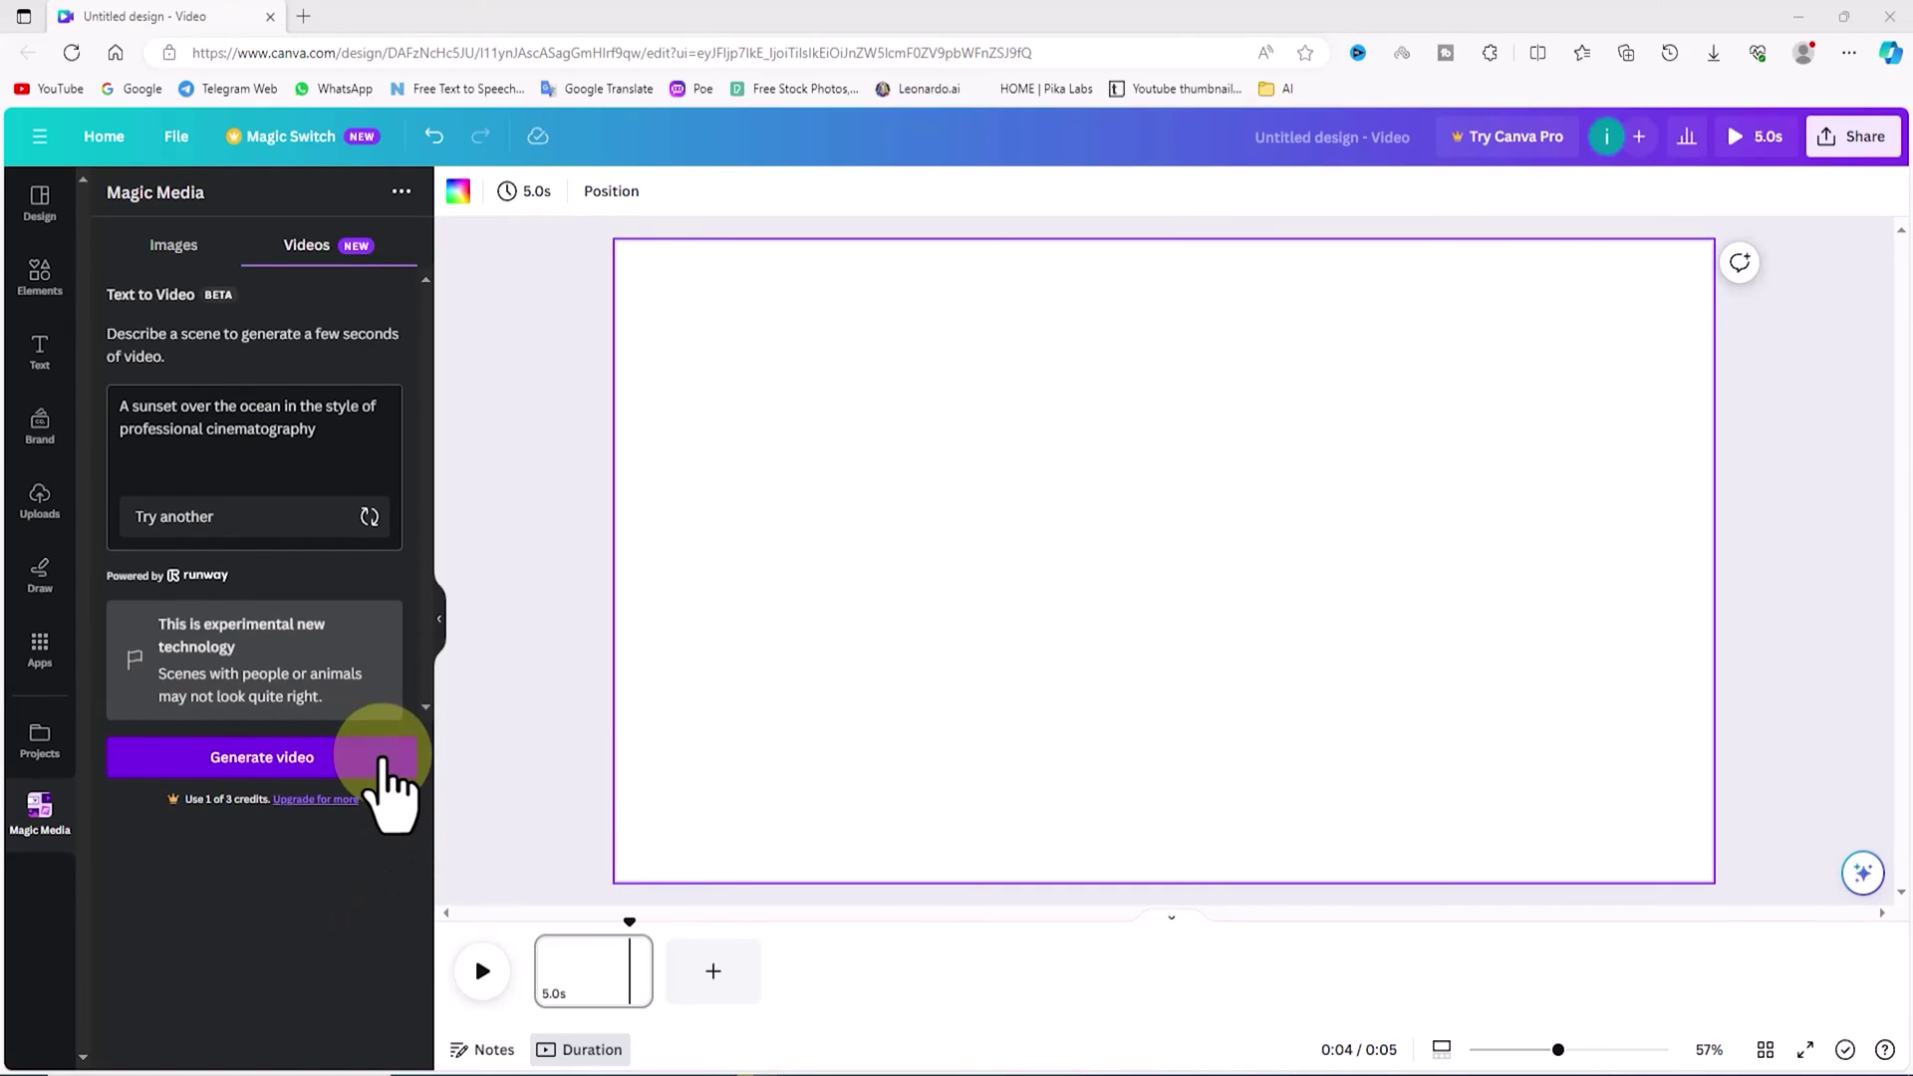
{"action": "left_click", "coordinate": [383, 759]}
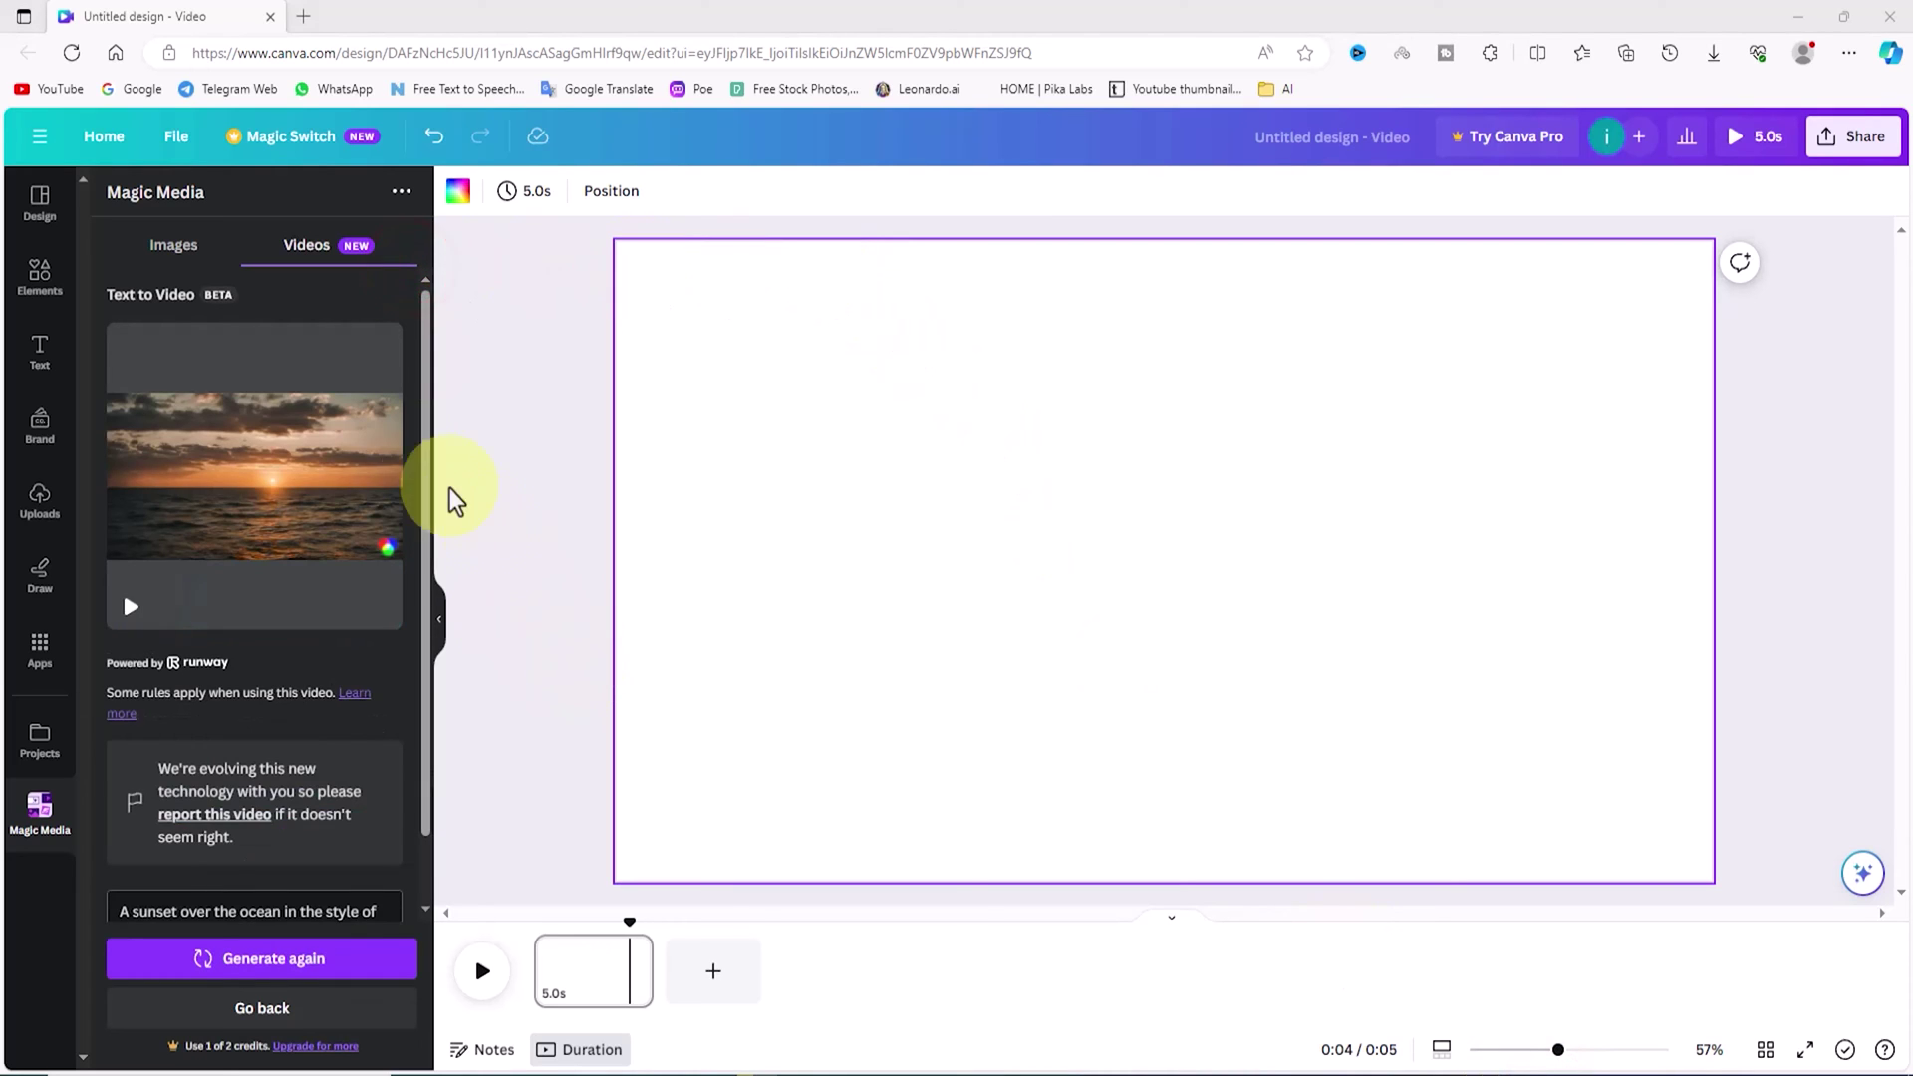
{"action": "left_click", "coordinate": [342, 488]}
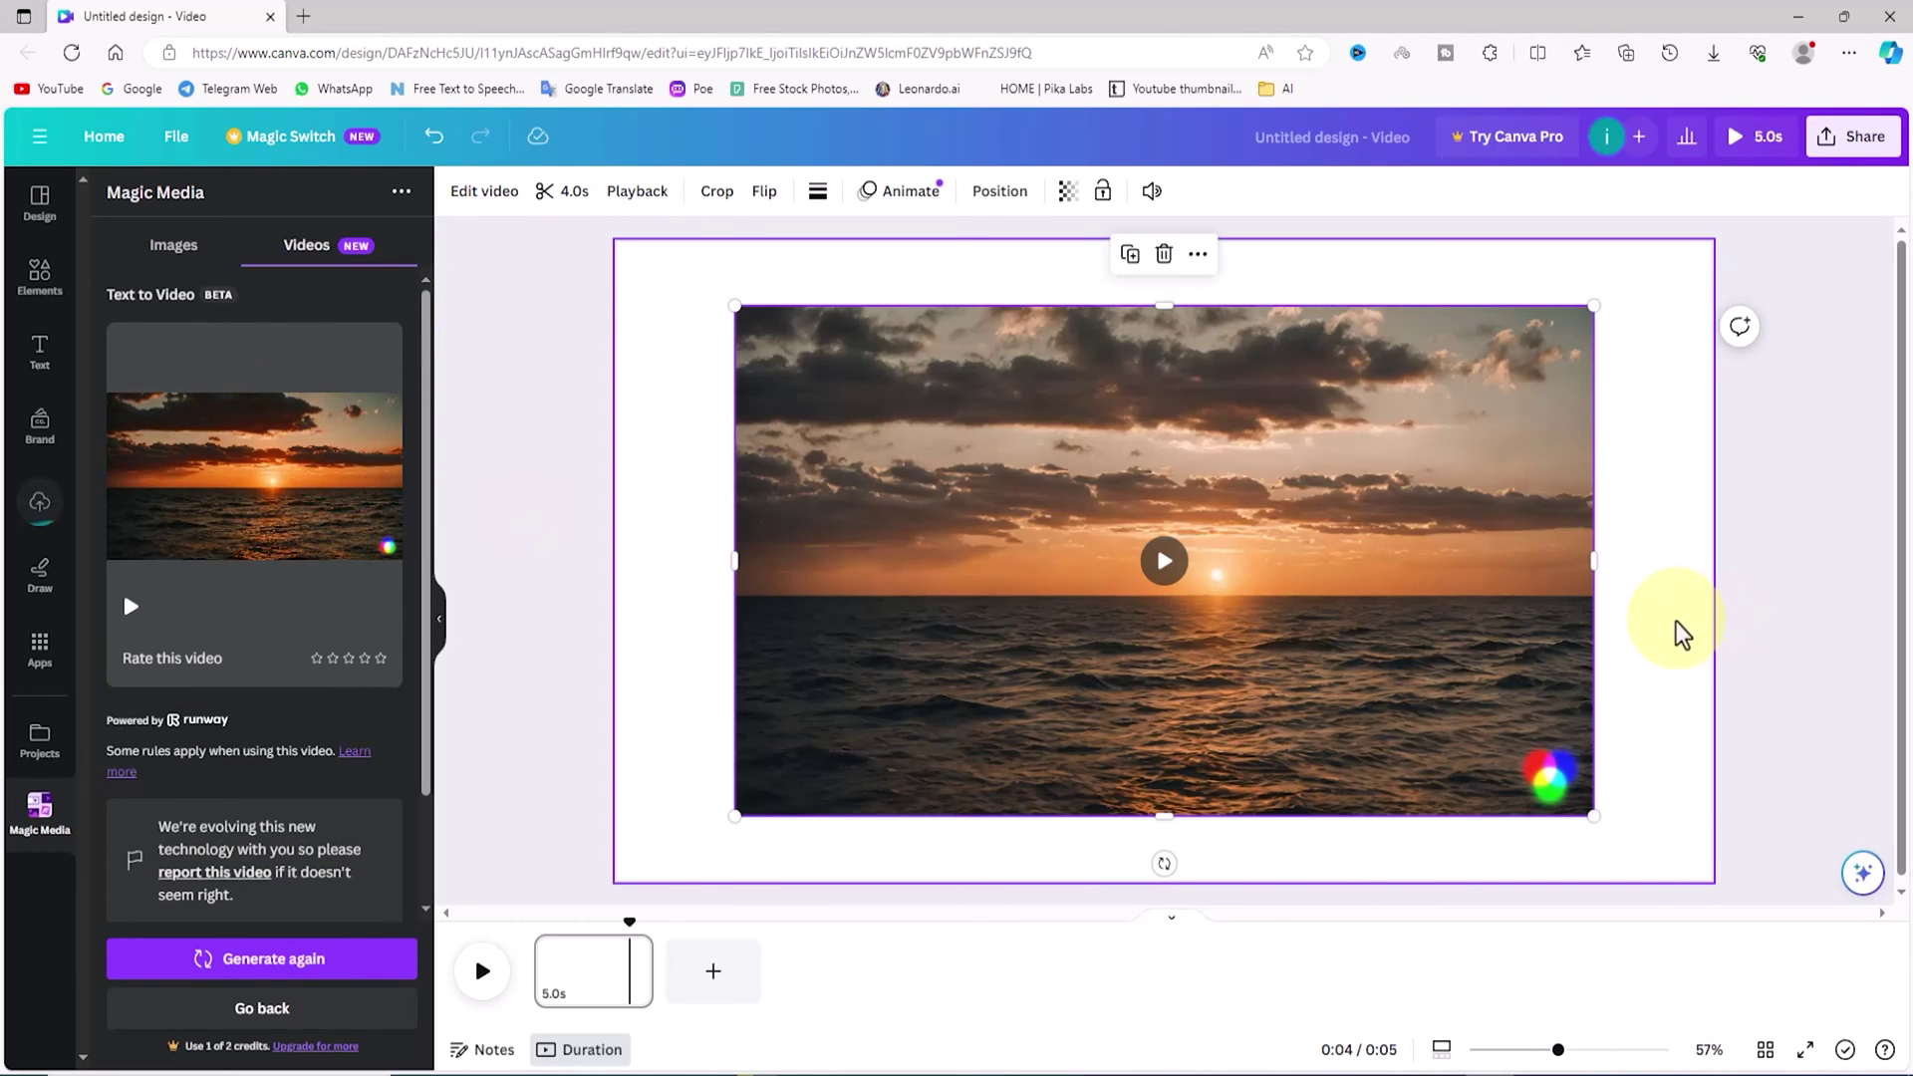
{"action": "right_click", "coordinate": [1288, 487]}
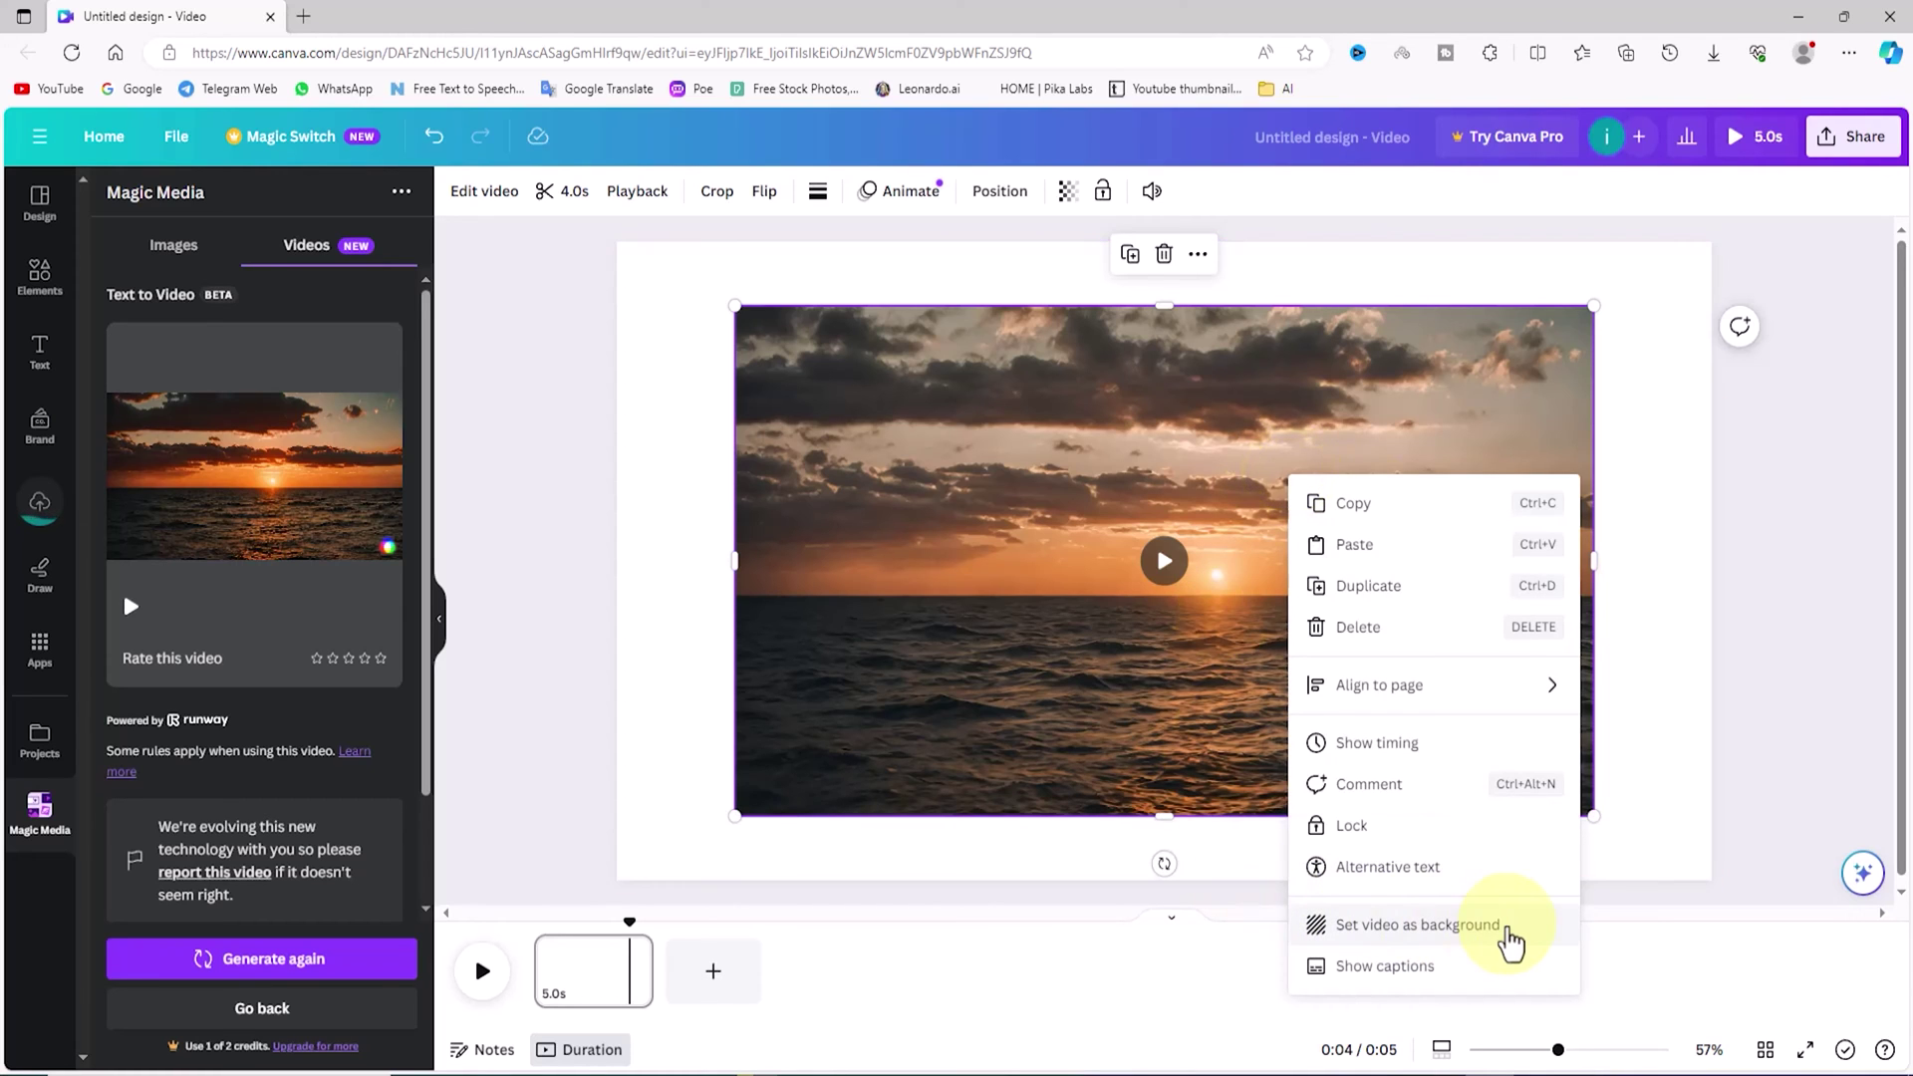
{"action": "left_click", "coordinate": [1507, 929]}
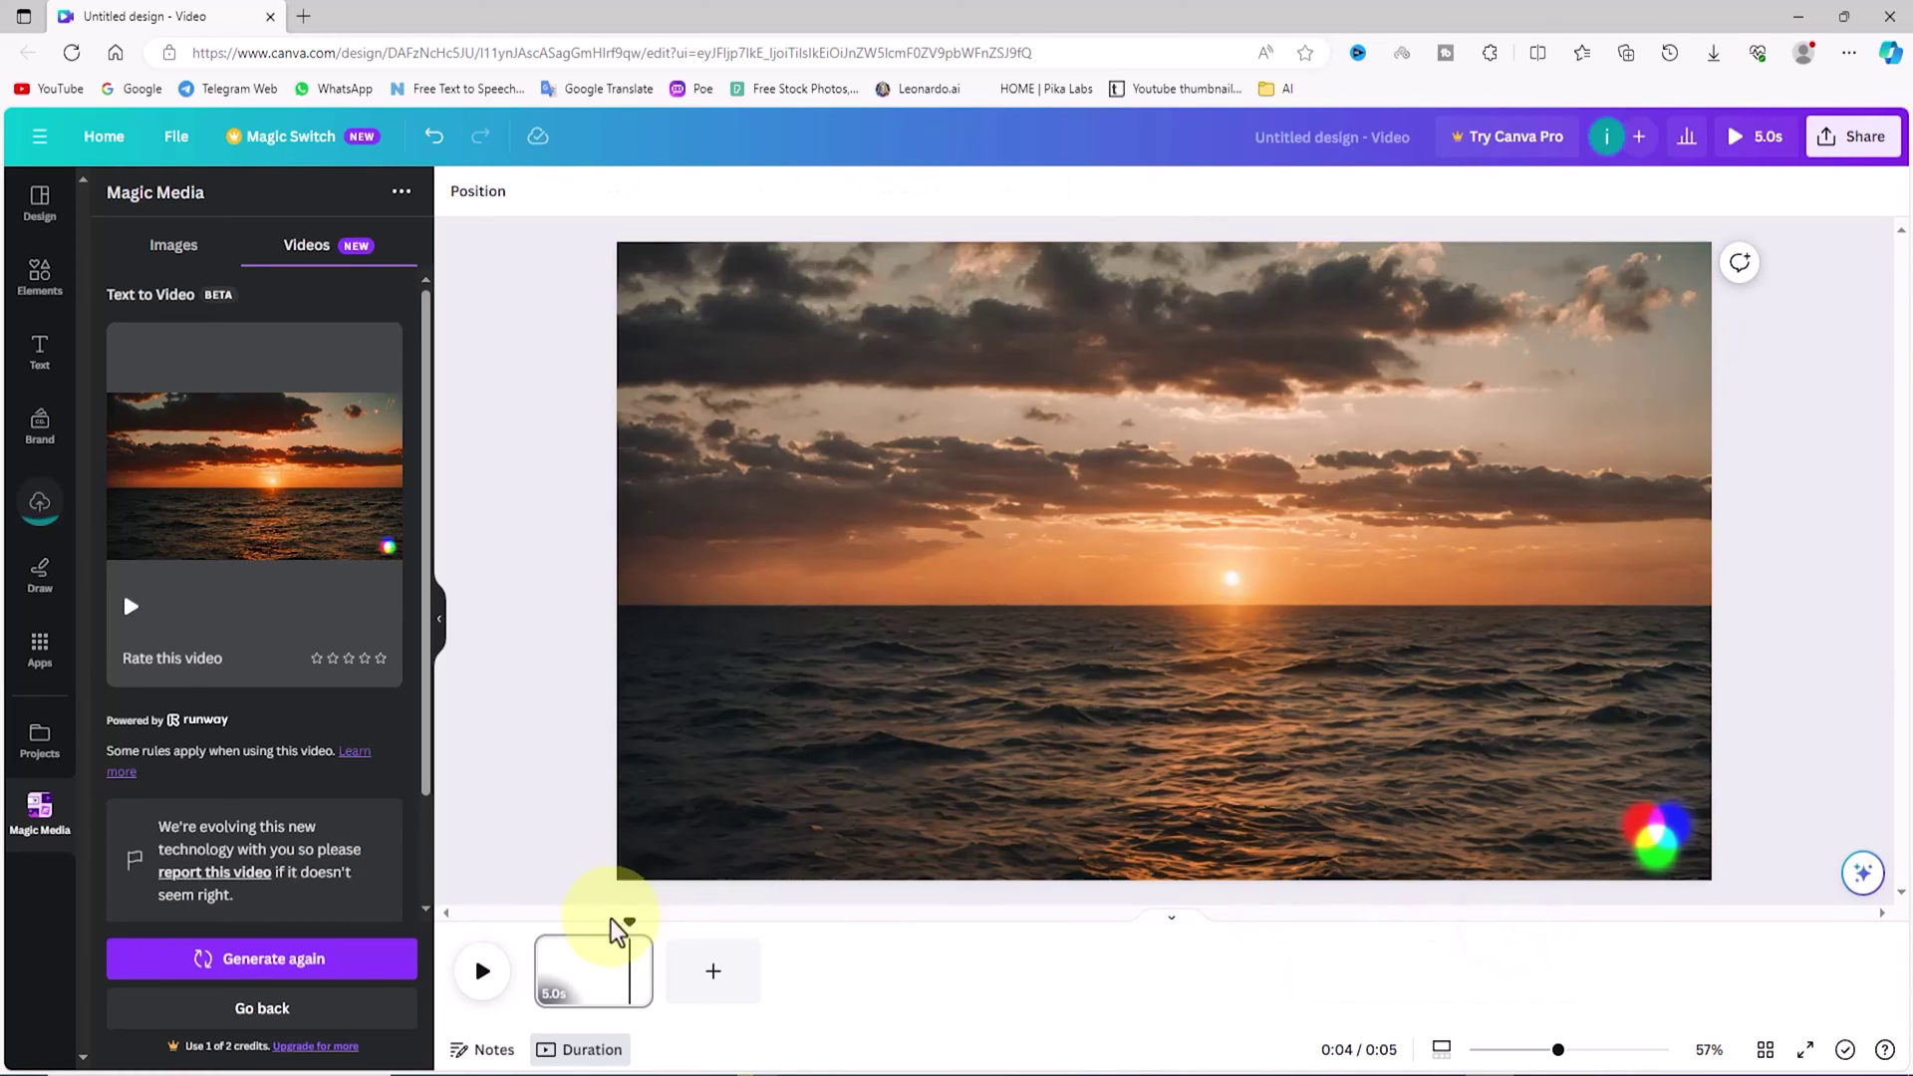
{"action": "left_click_drag", "start_coordinate": [629, 916], "coordinate": [629, 917]}
{"action": "left_click", "coordinate": [482, 971]}
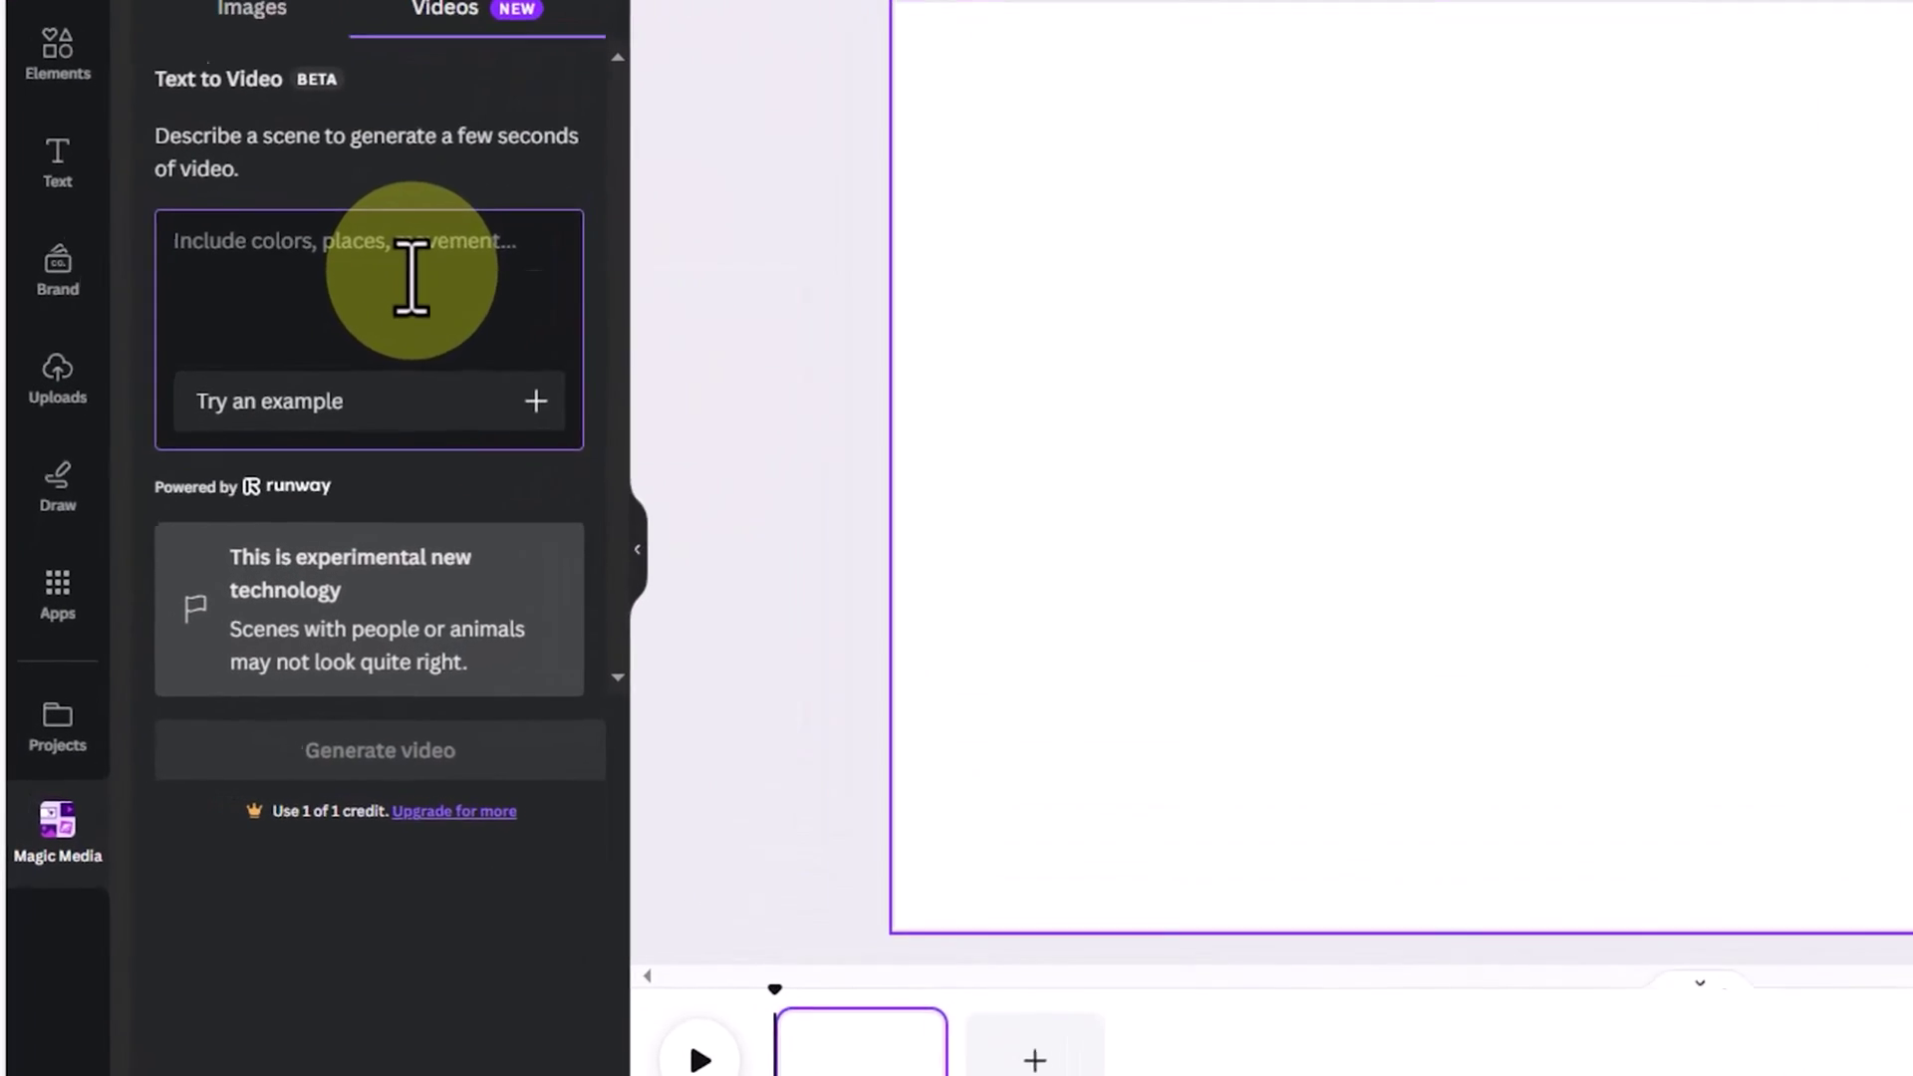
Paste the aerial beach drone prompt and generate the video.
{"action": "right_click", "coordinate": [284, 431]}
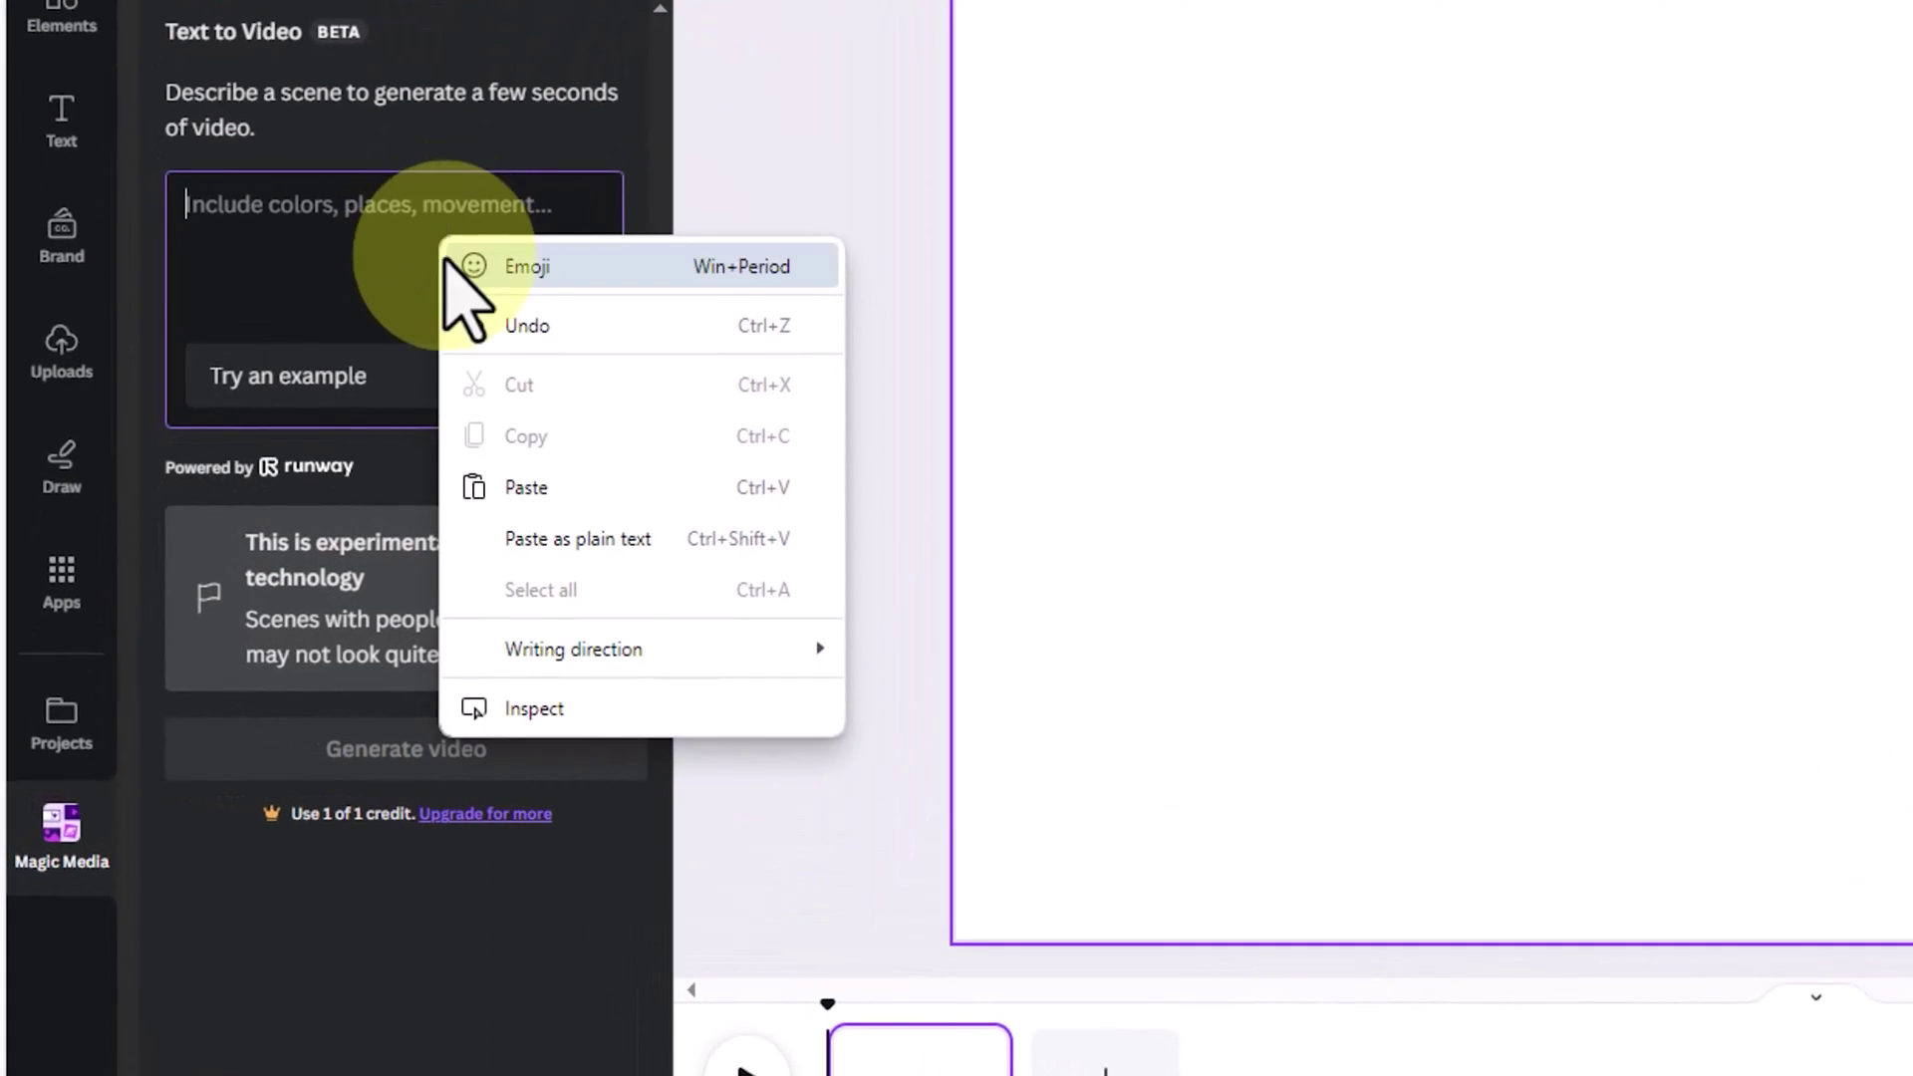
{"action": "left_click", "coordinate": [686, 488]}
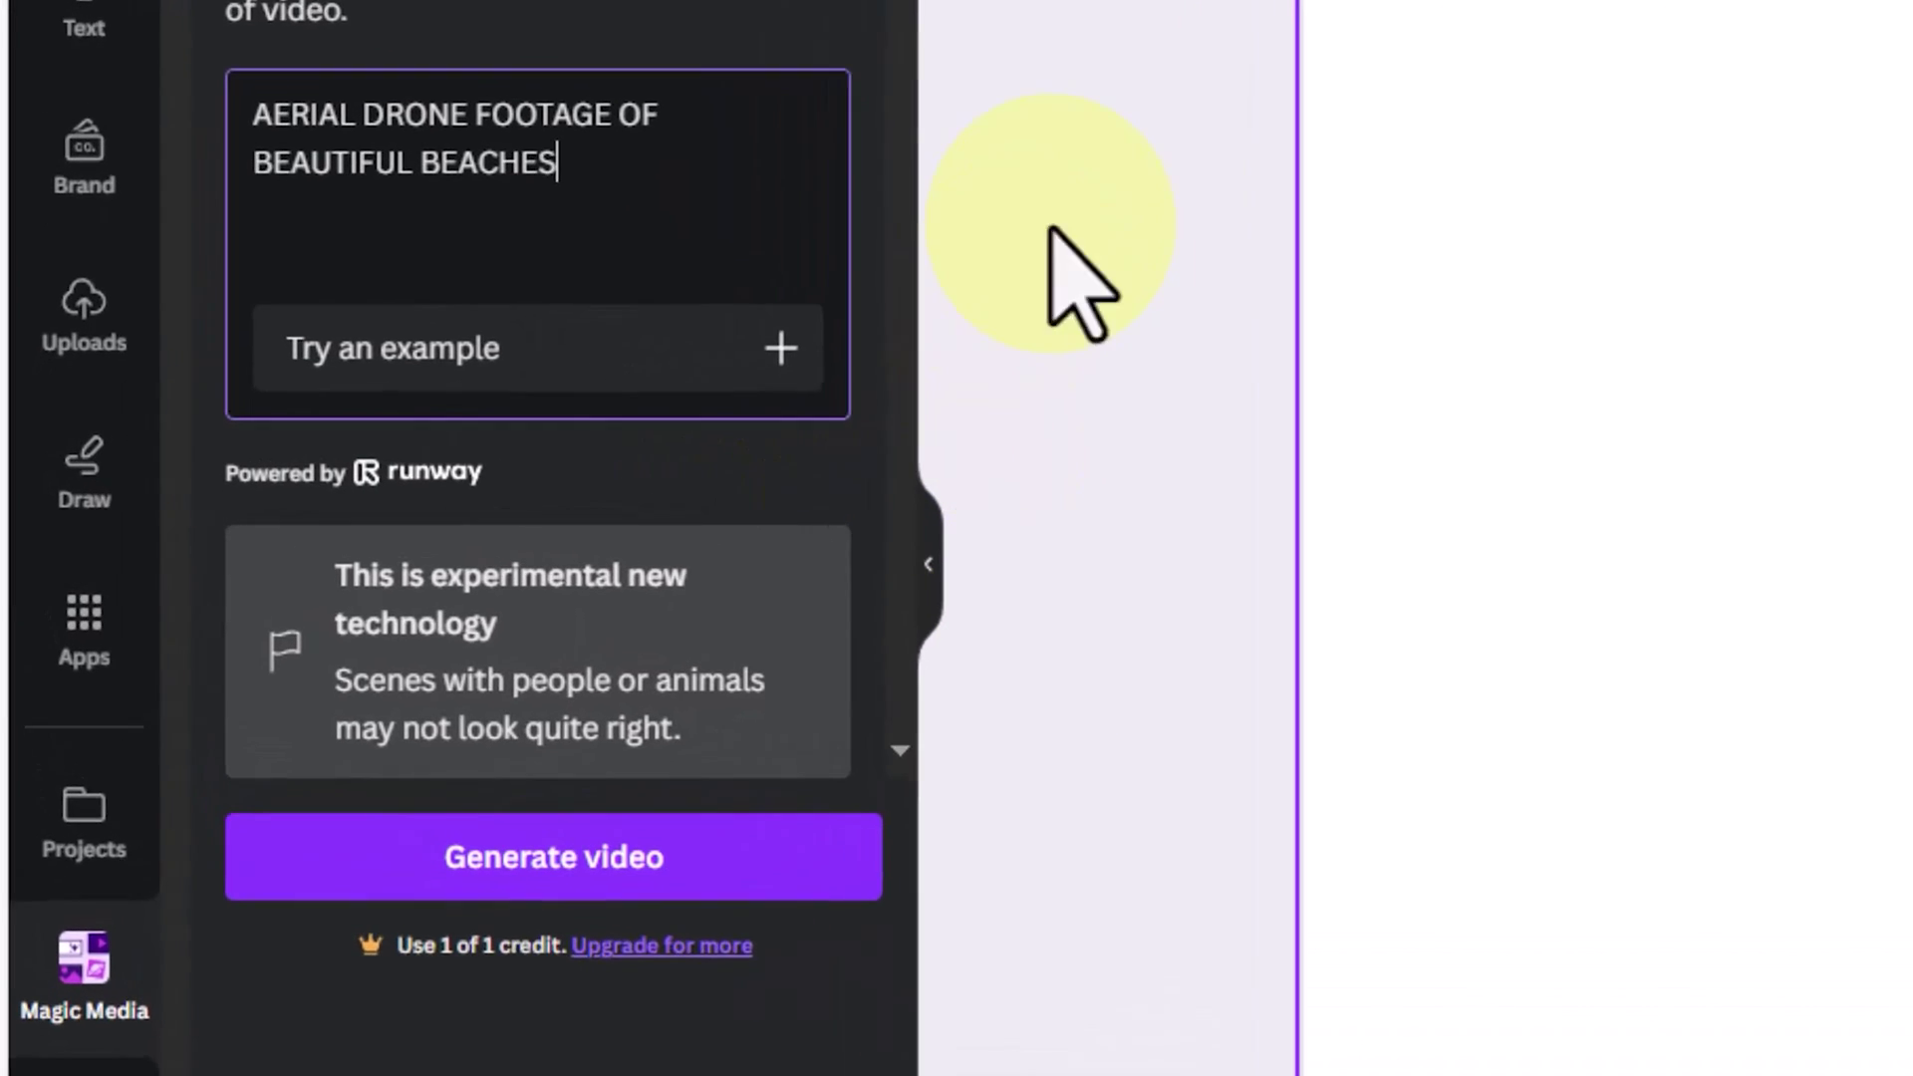
{"action": "left_click", "coordinate": [846, 901]}
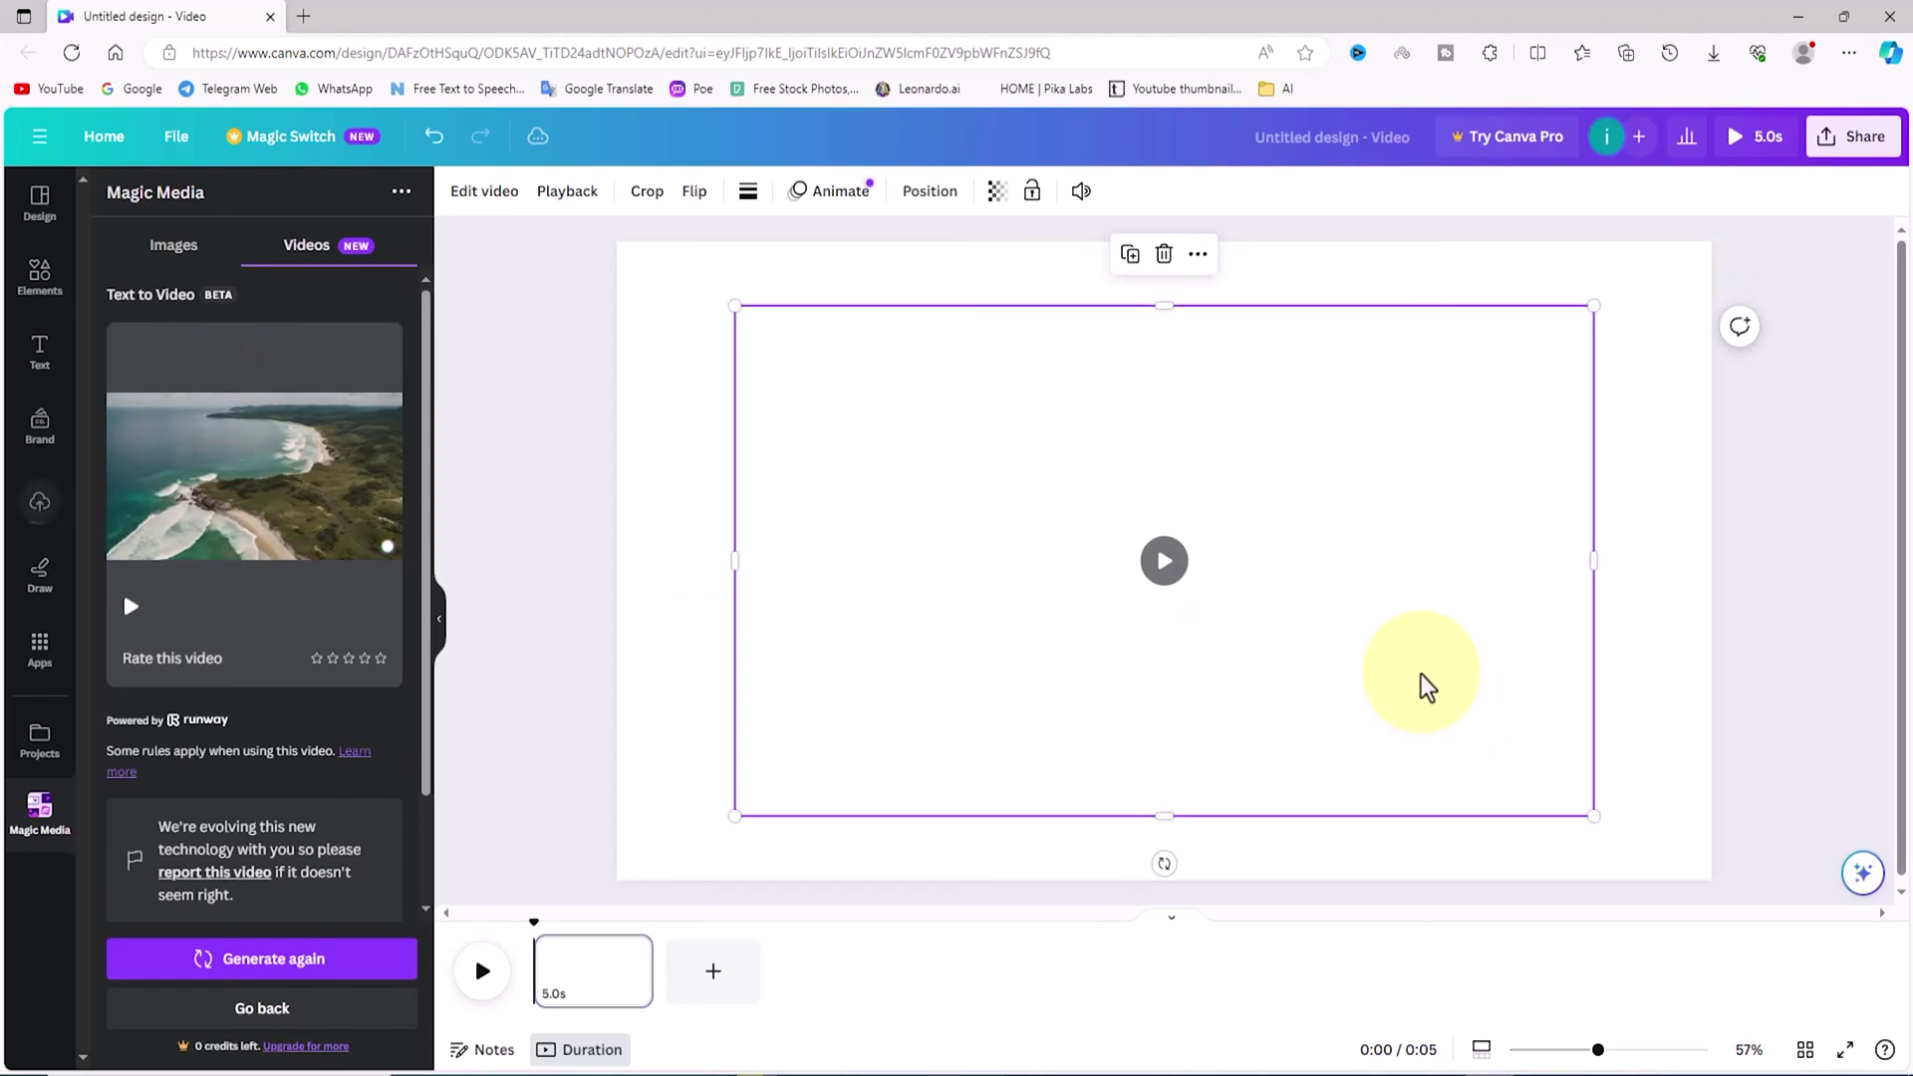
Set the beach drone clip as the page's background video and preview it playing.
{"action": "right_click", "coordinate": [847, 363]}
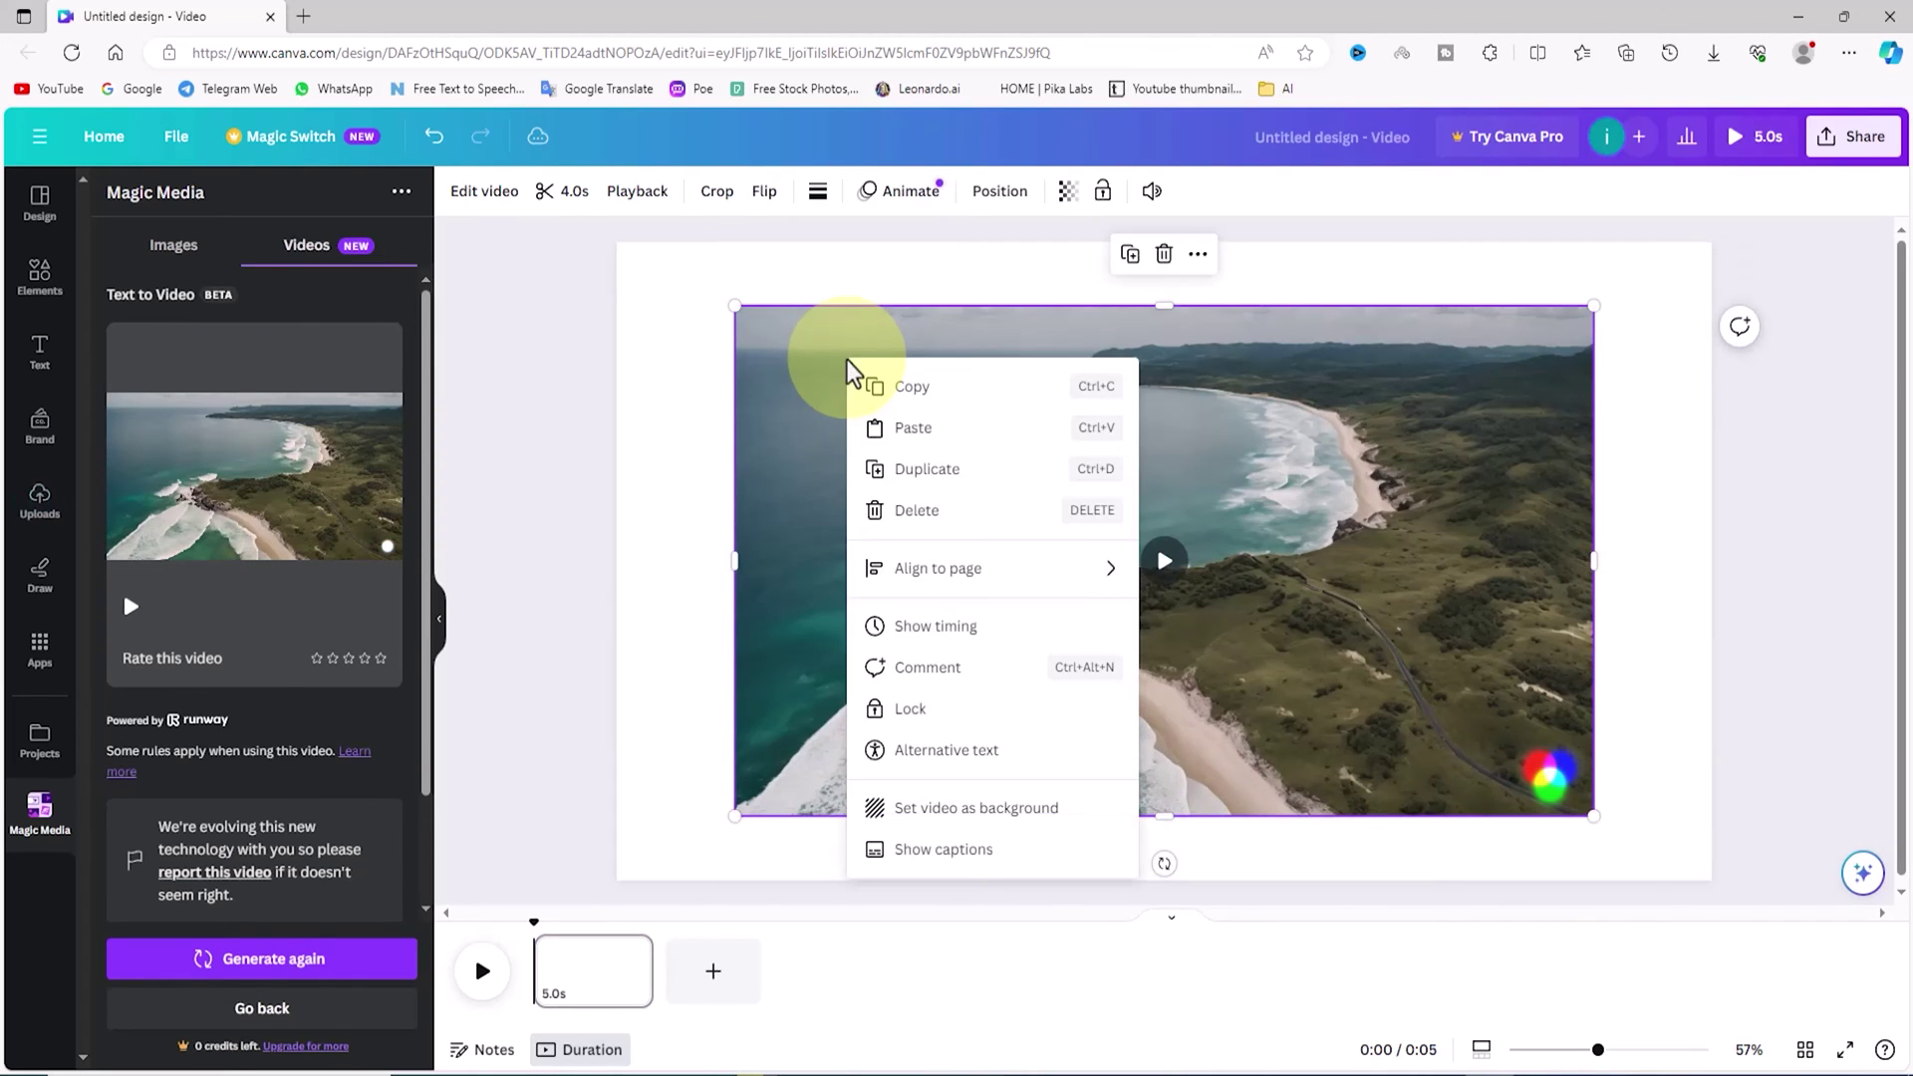
{"action": "left_click", "coordinate": [1073, 827]}
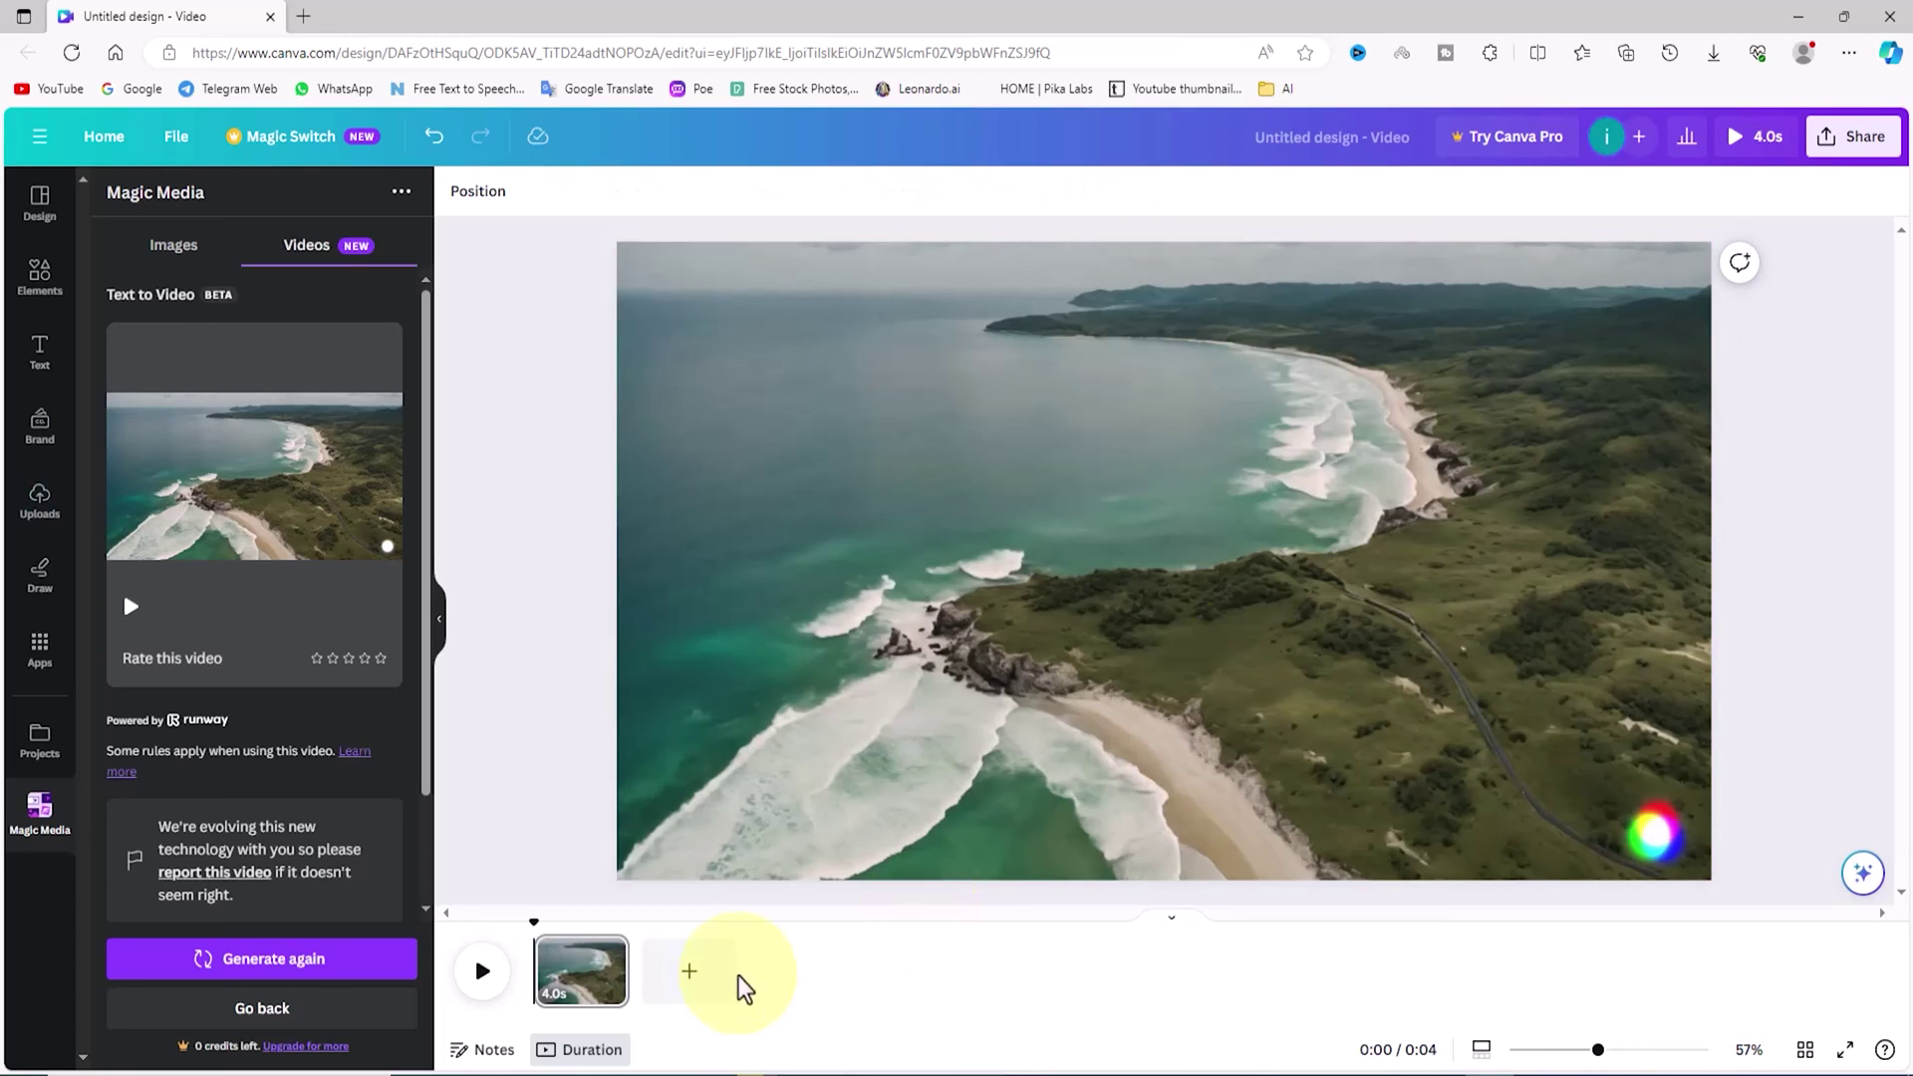
{"action": "left_click", "coordinate": [482, 975]}
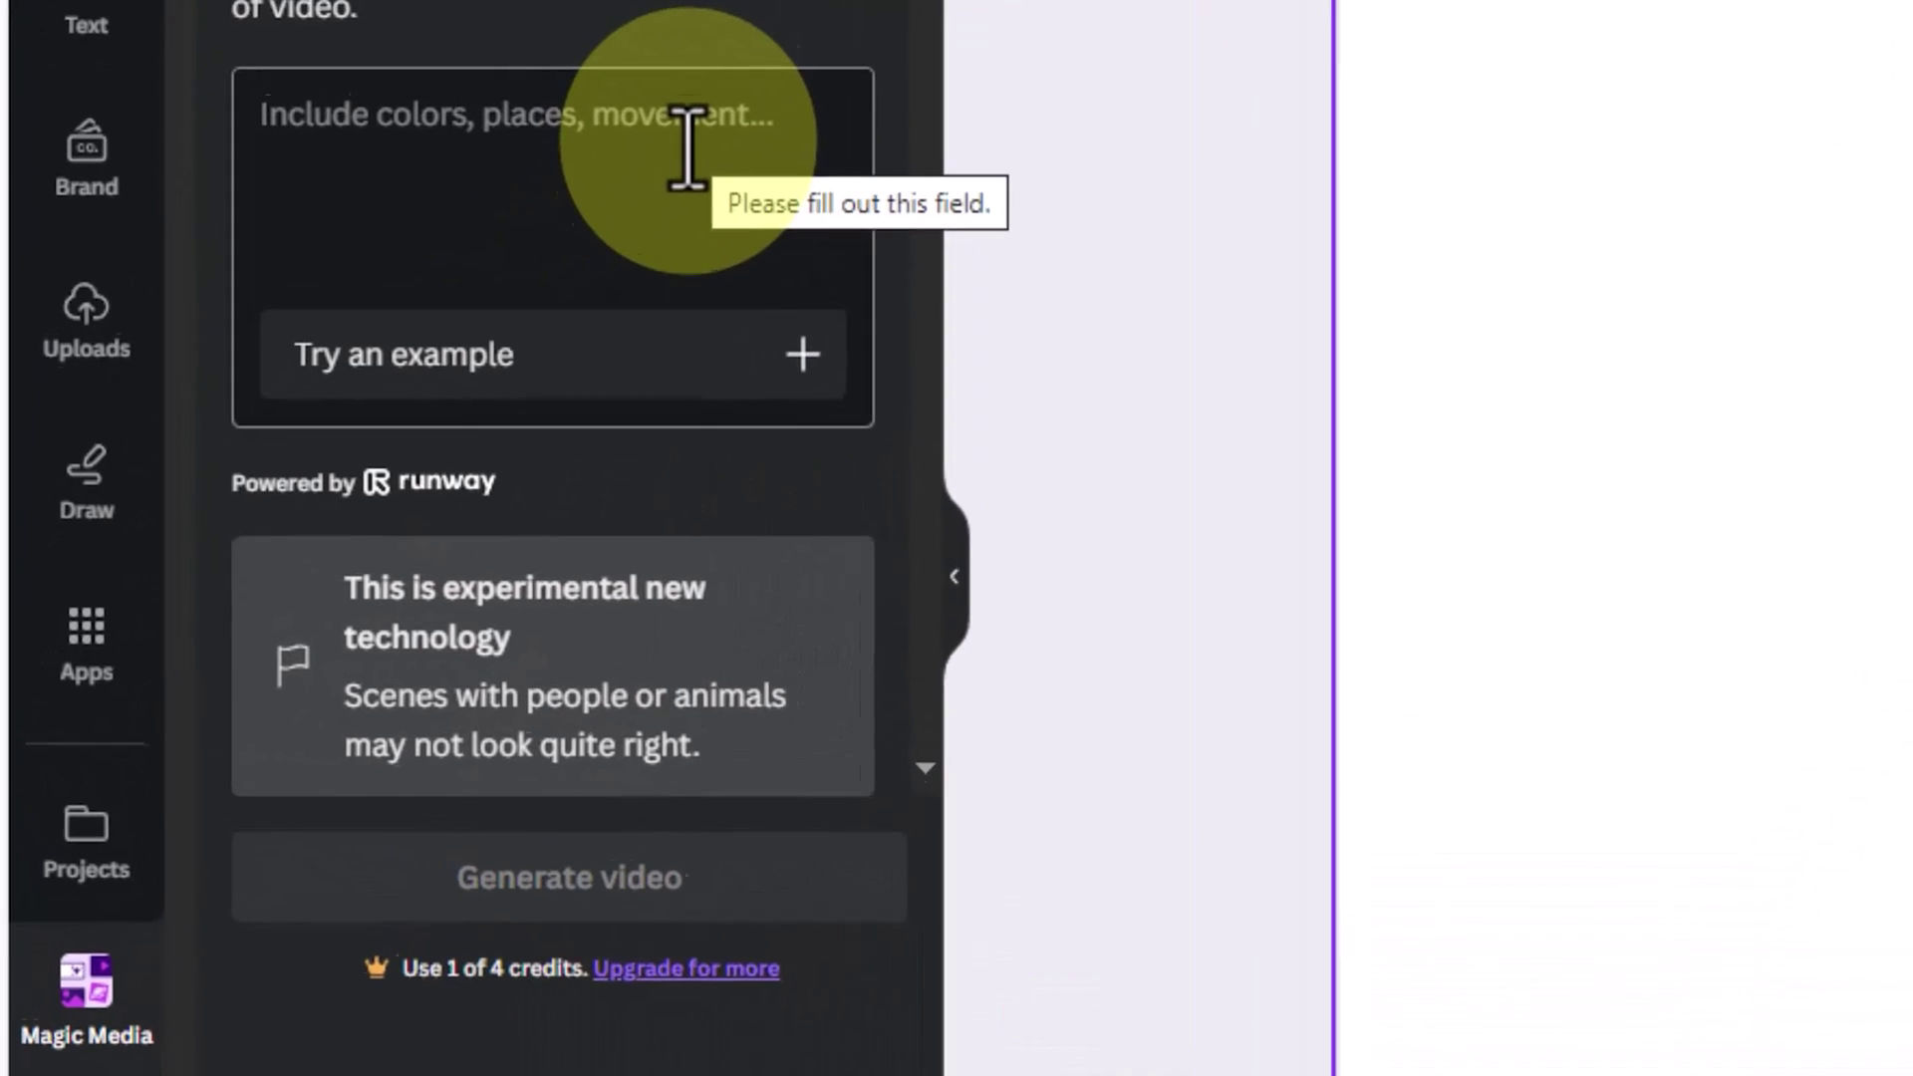
Paste the ant-carrying-food macro prompt and generate the video.
{"action": "right_click", "coordinate": [317, 419]}
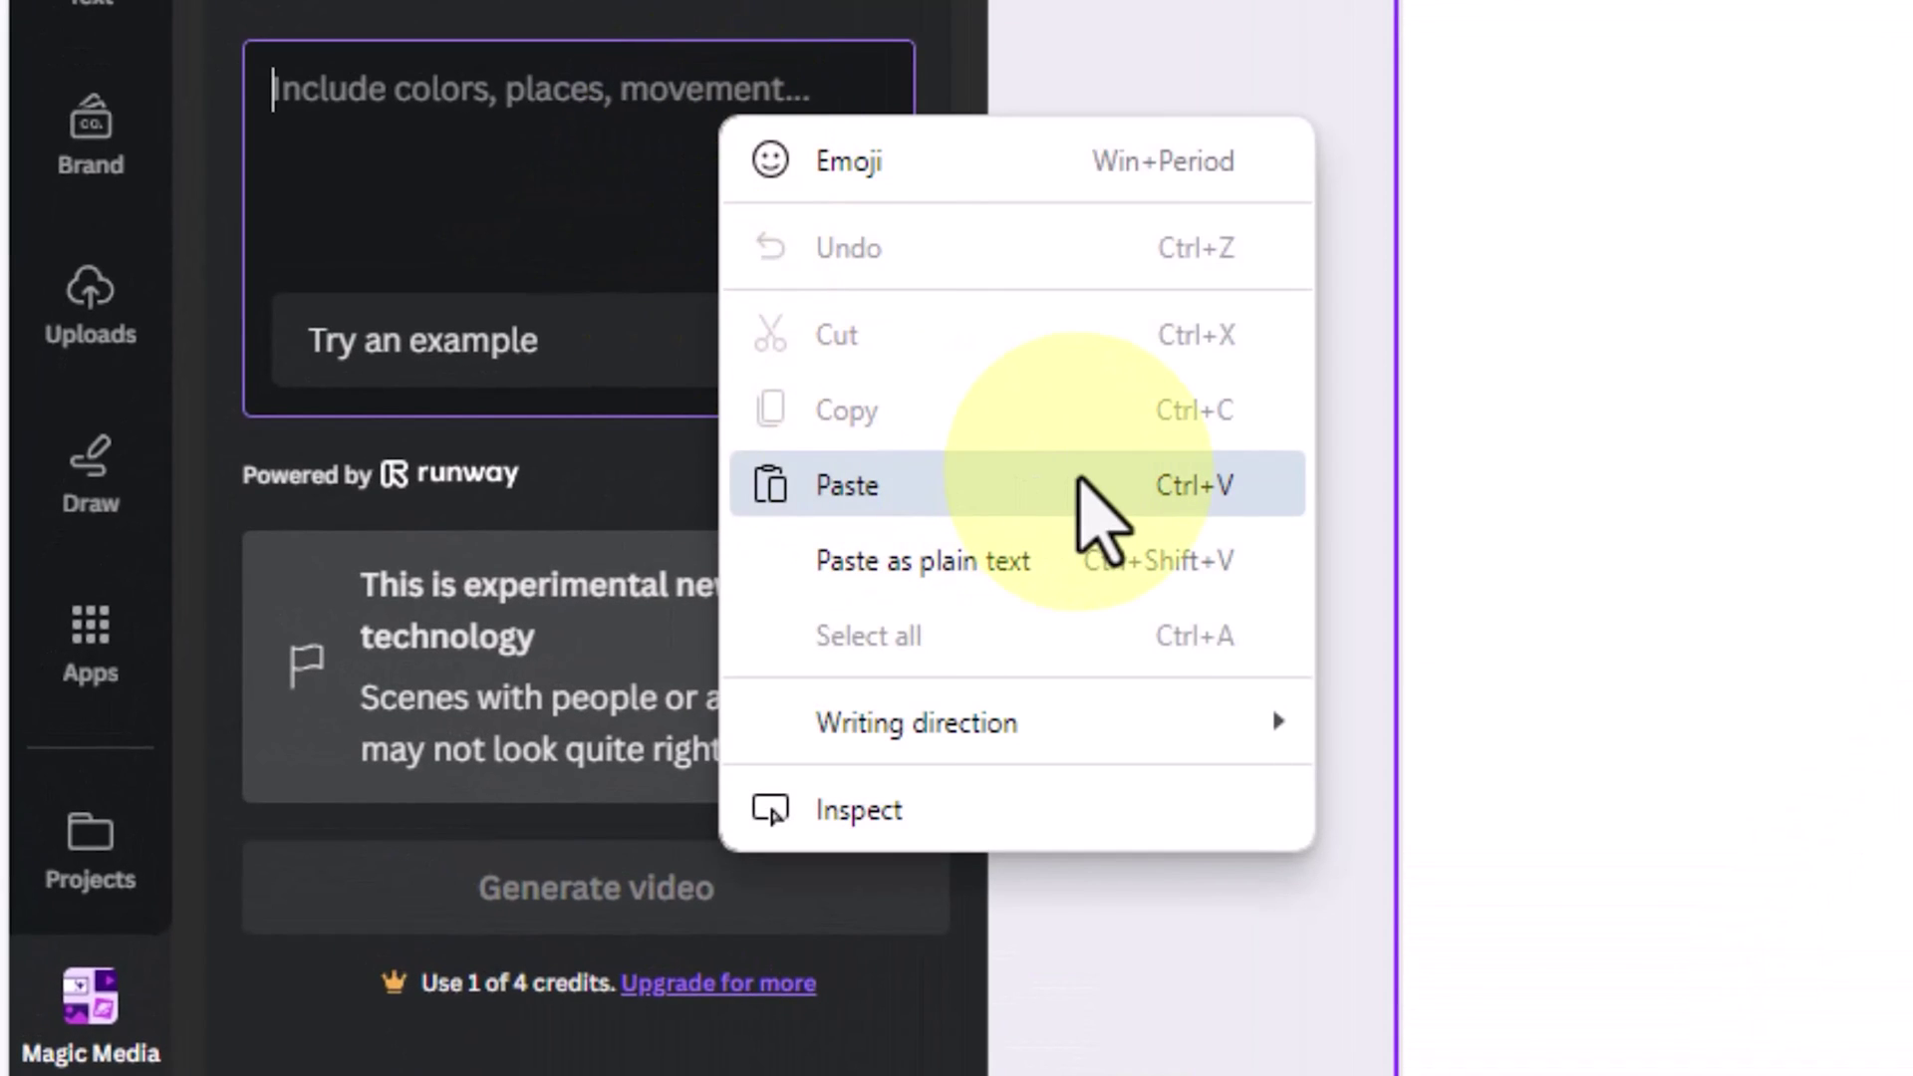
{"action": "left_click", "coordinate": [1089, 503]}
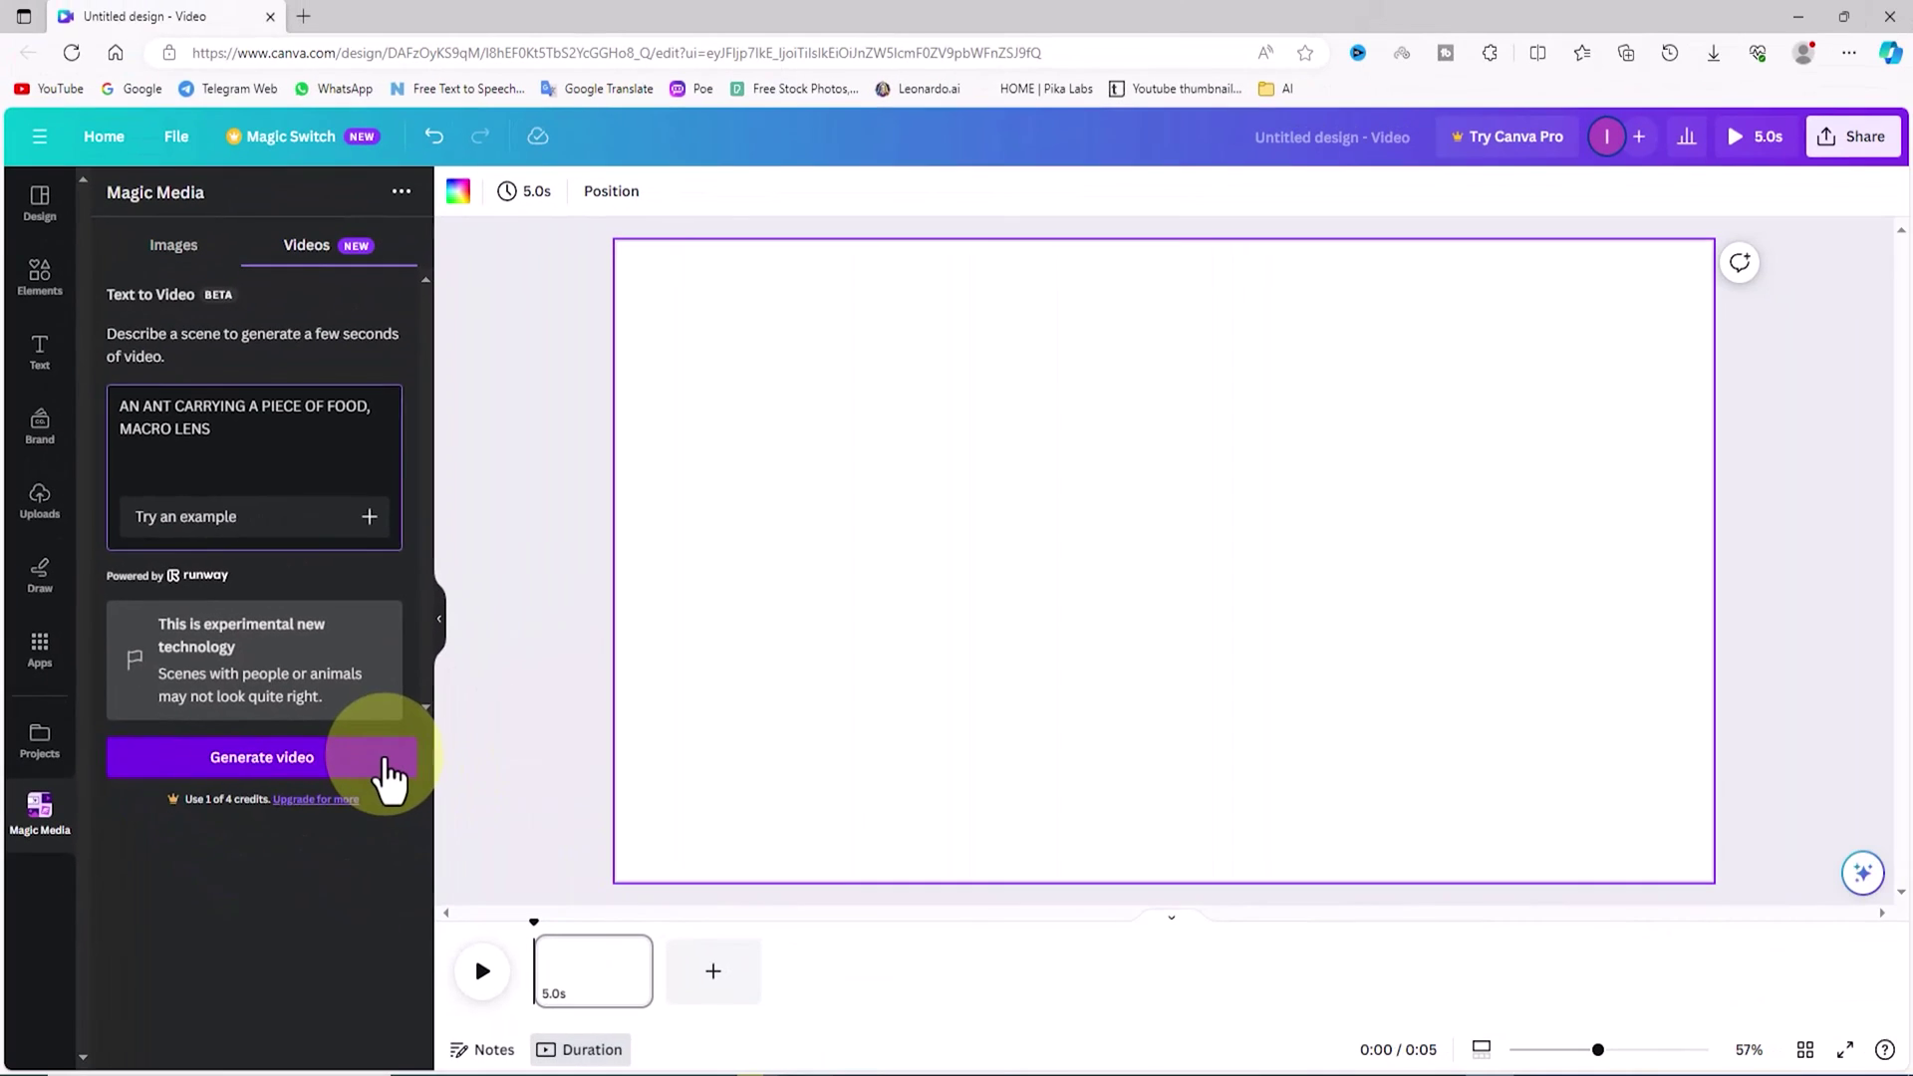
{"action": "left_click", "coordinate": [387, 767]}
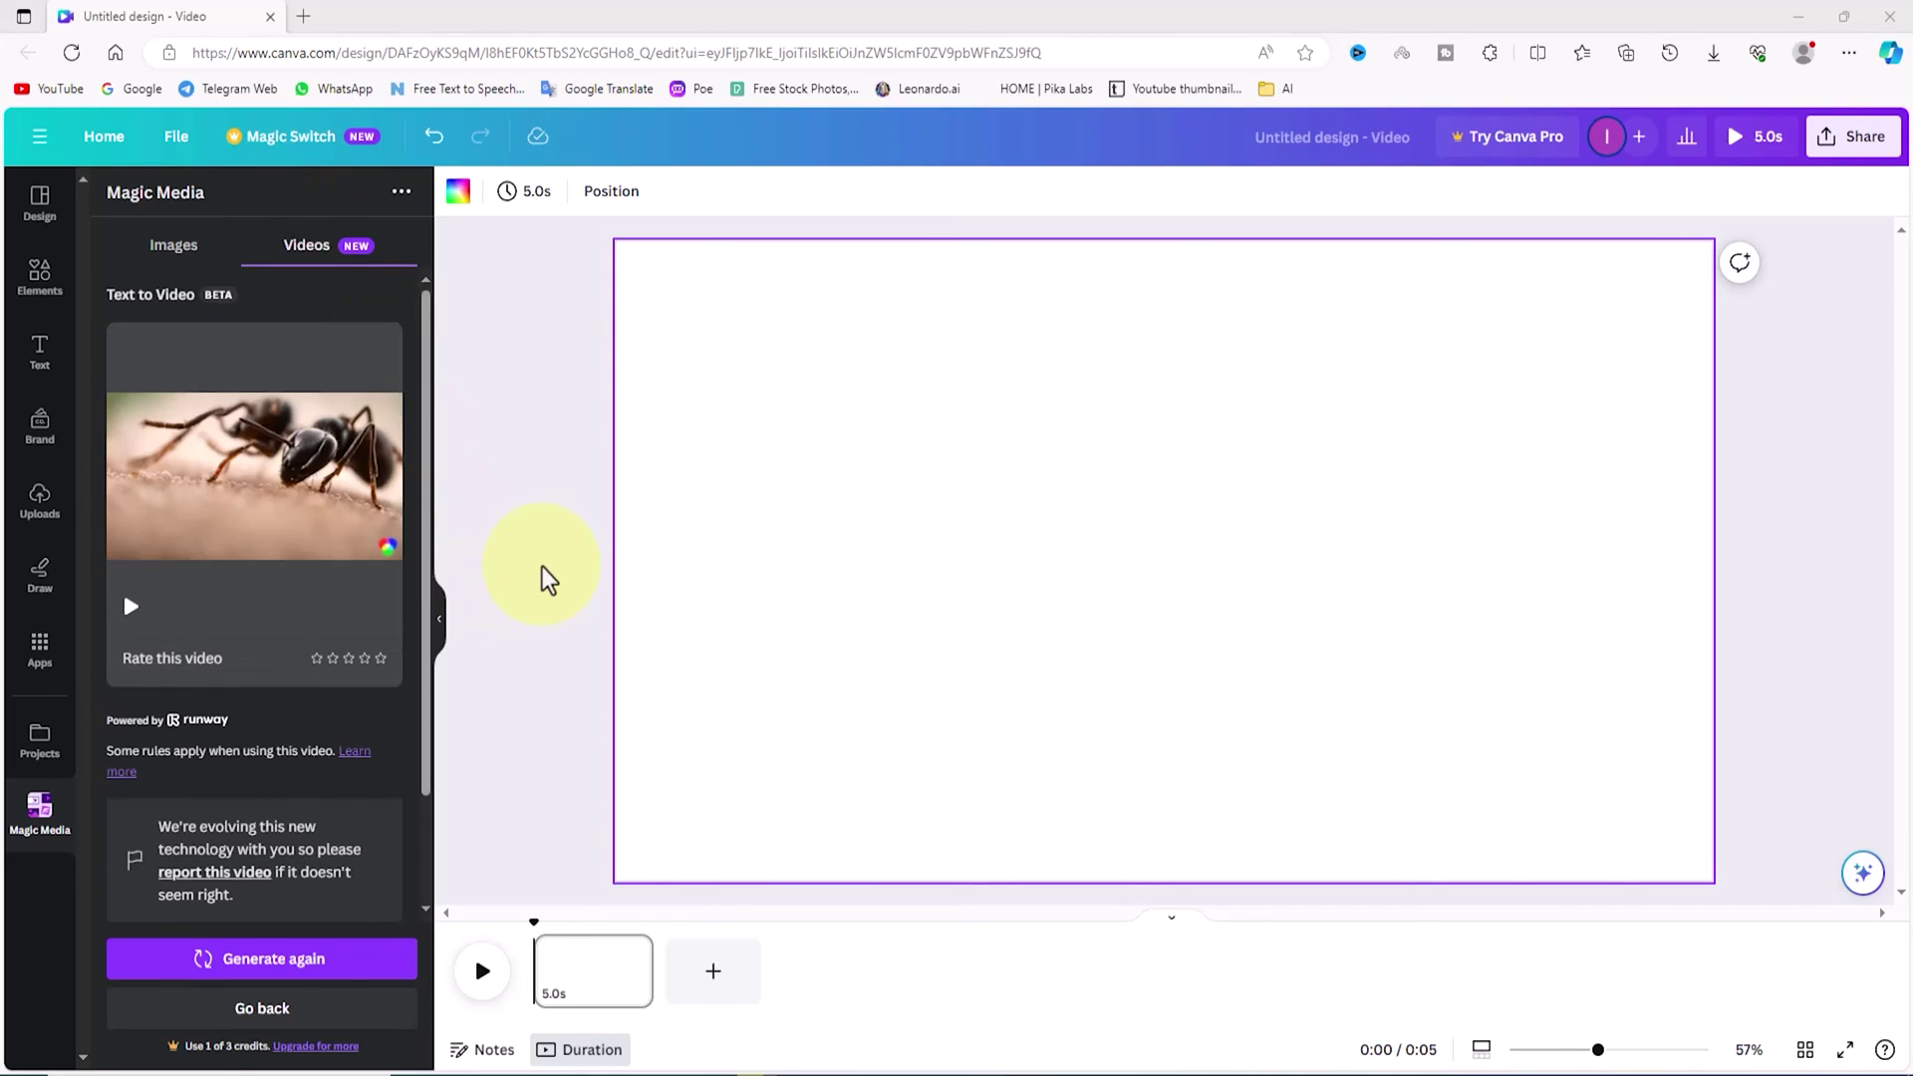
Insert the ant clip, set it as the page's background video, and preview it.
{"action": "left_click", "coordinate": [219, 518]}
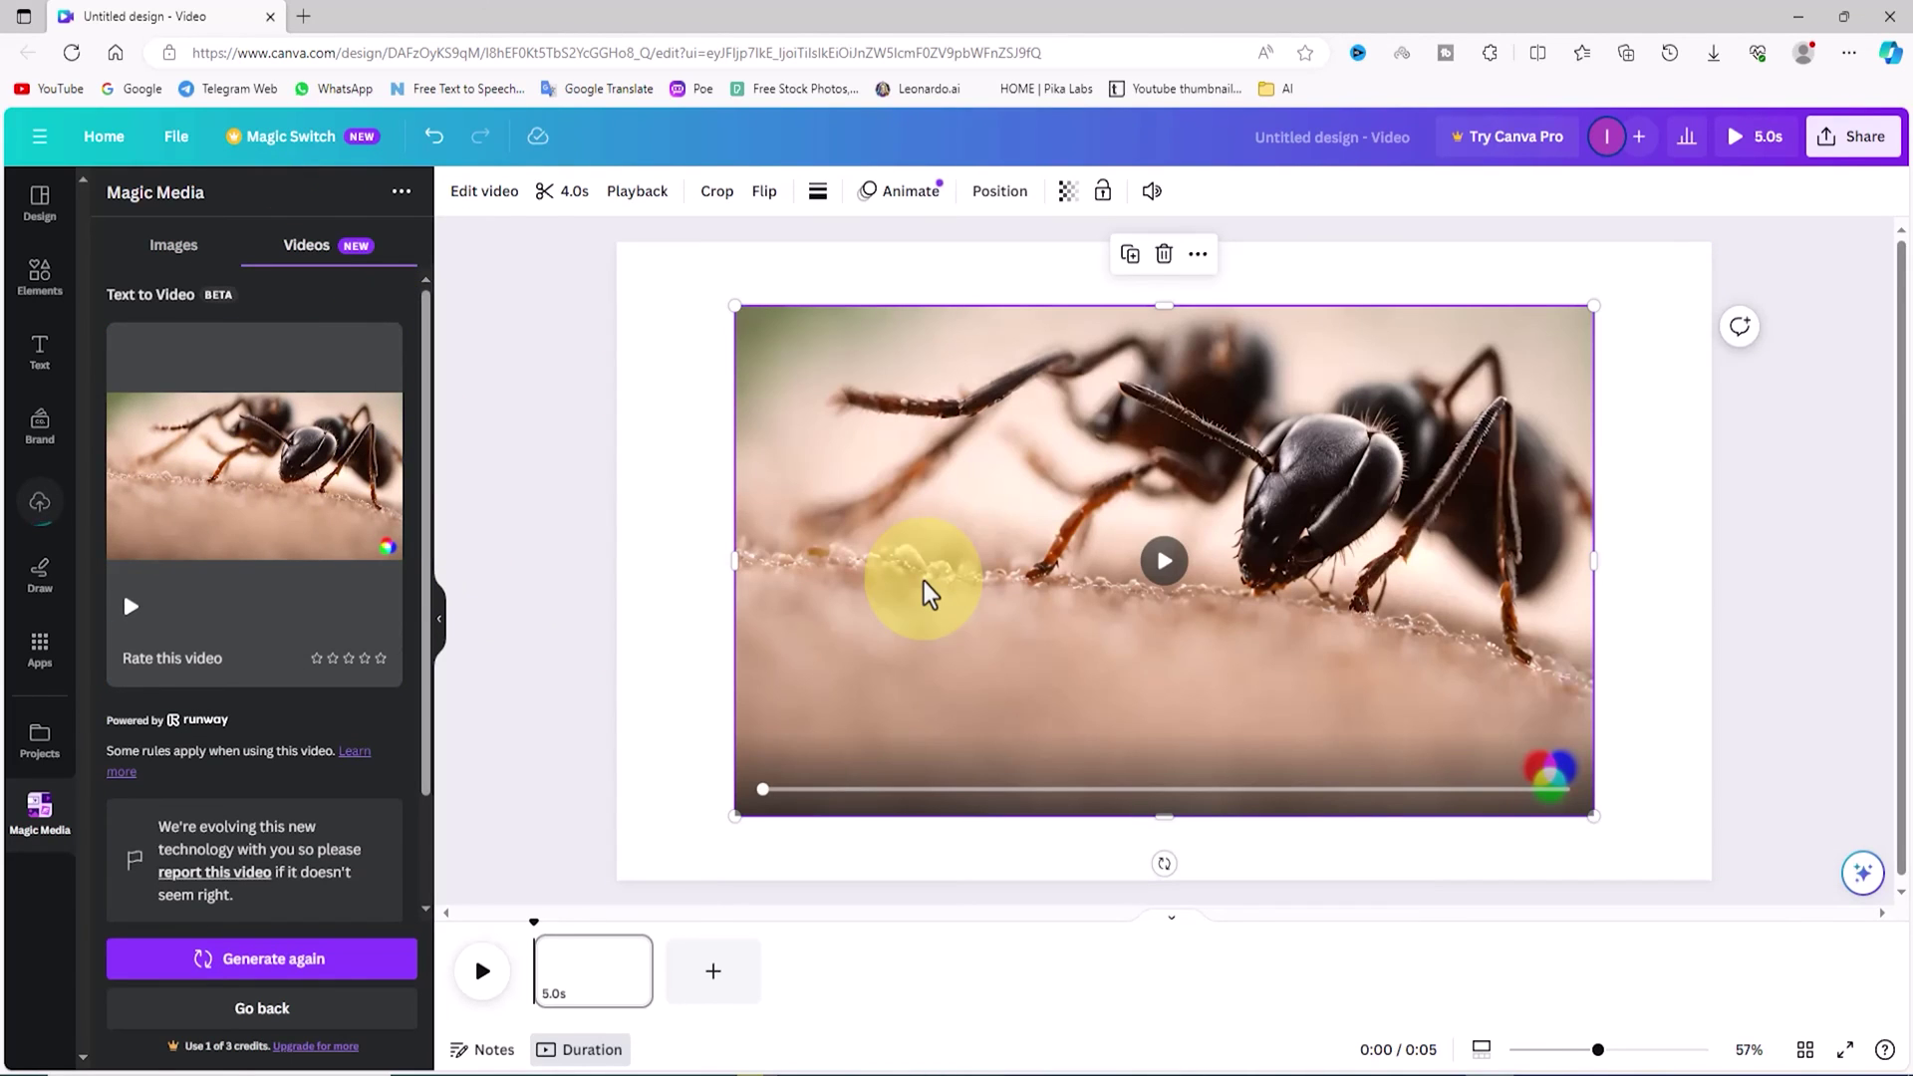
{"action": "right_click", "coordinate": [774, 324]}
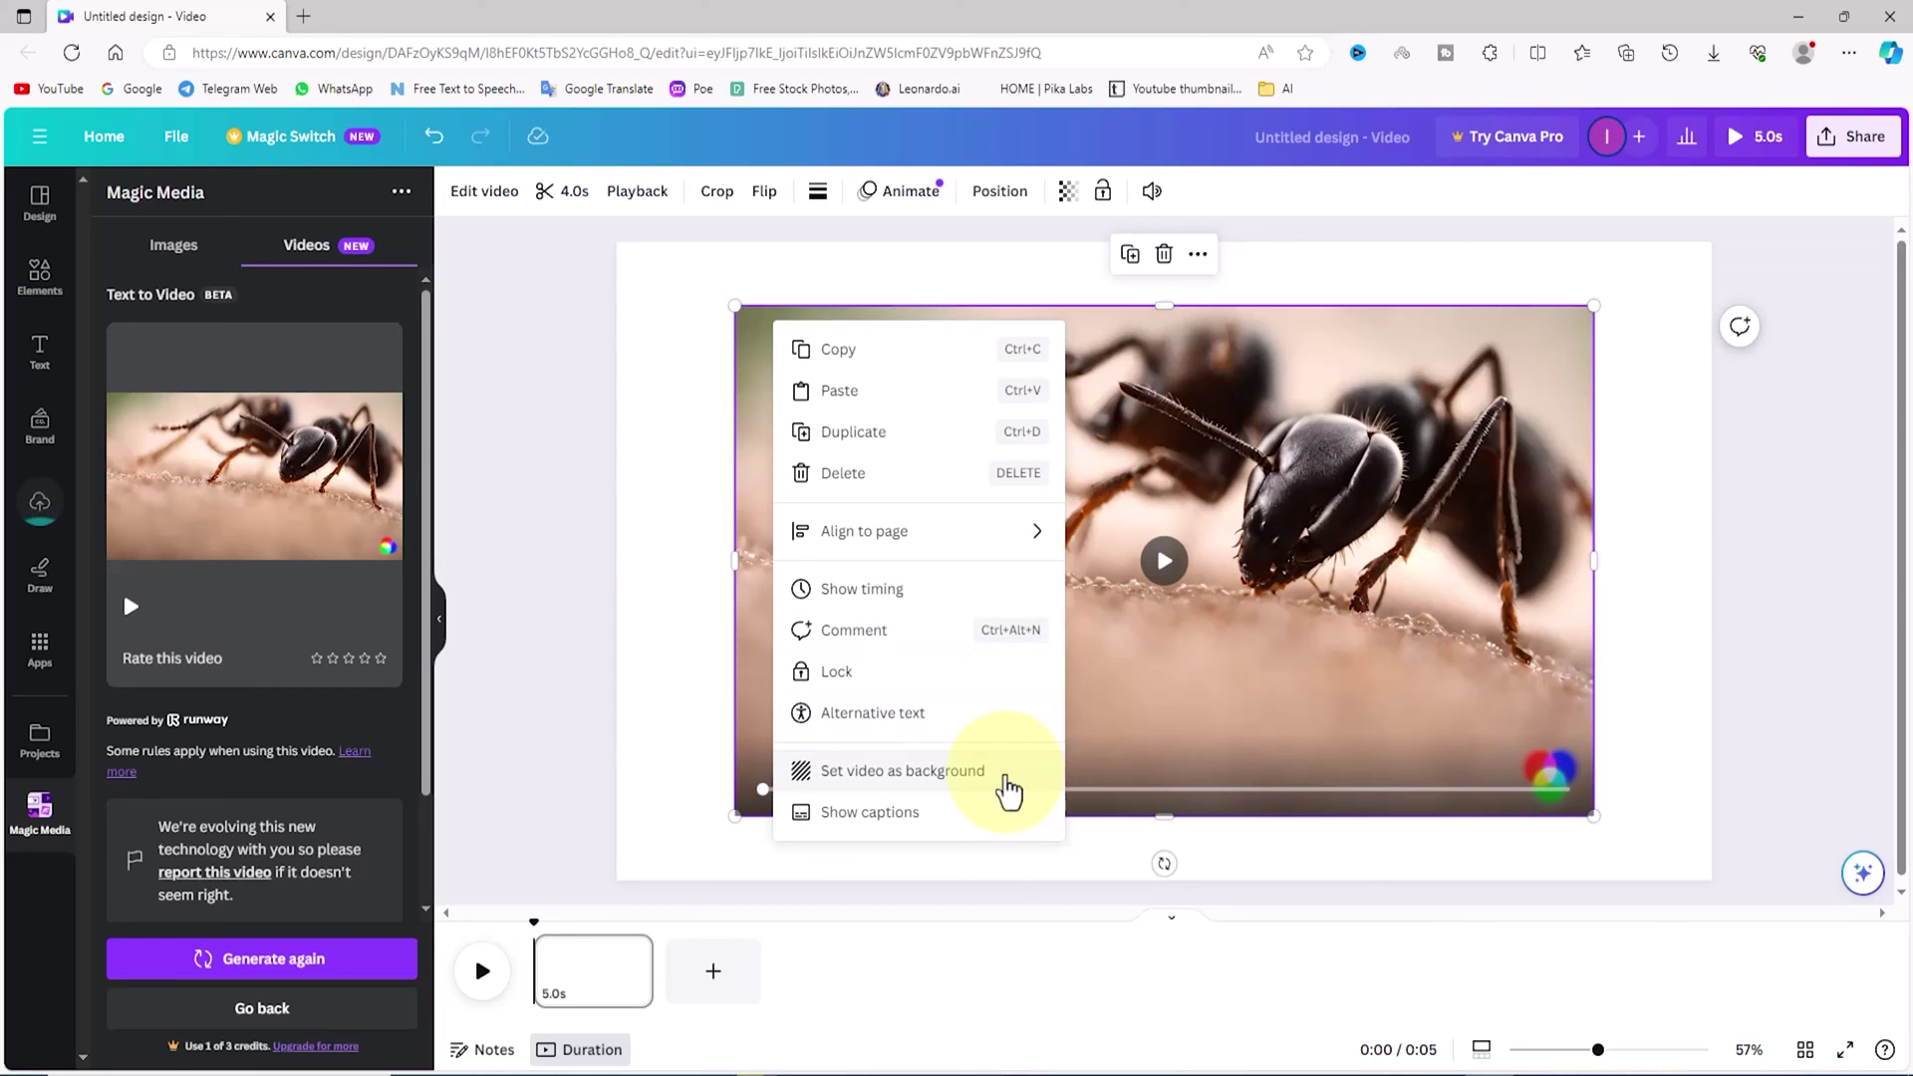
{"action": "left_click", "coordinate": [1004, 787]}
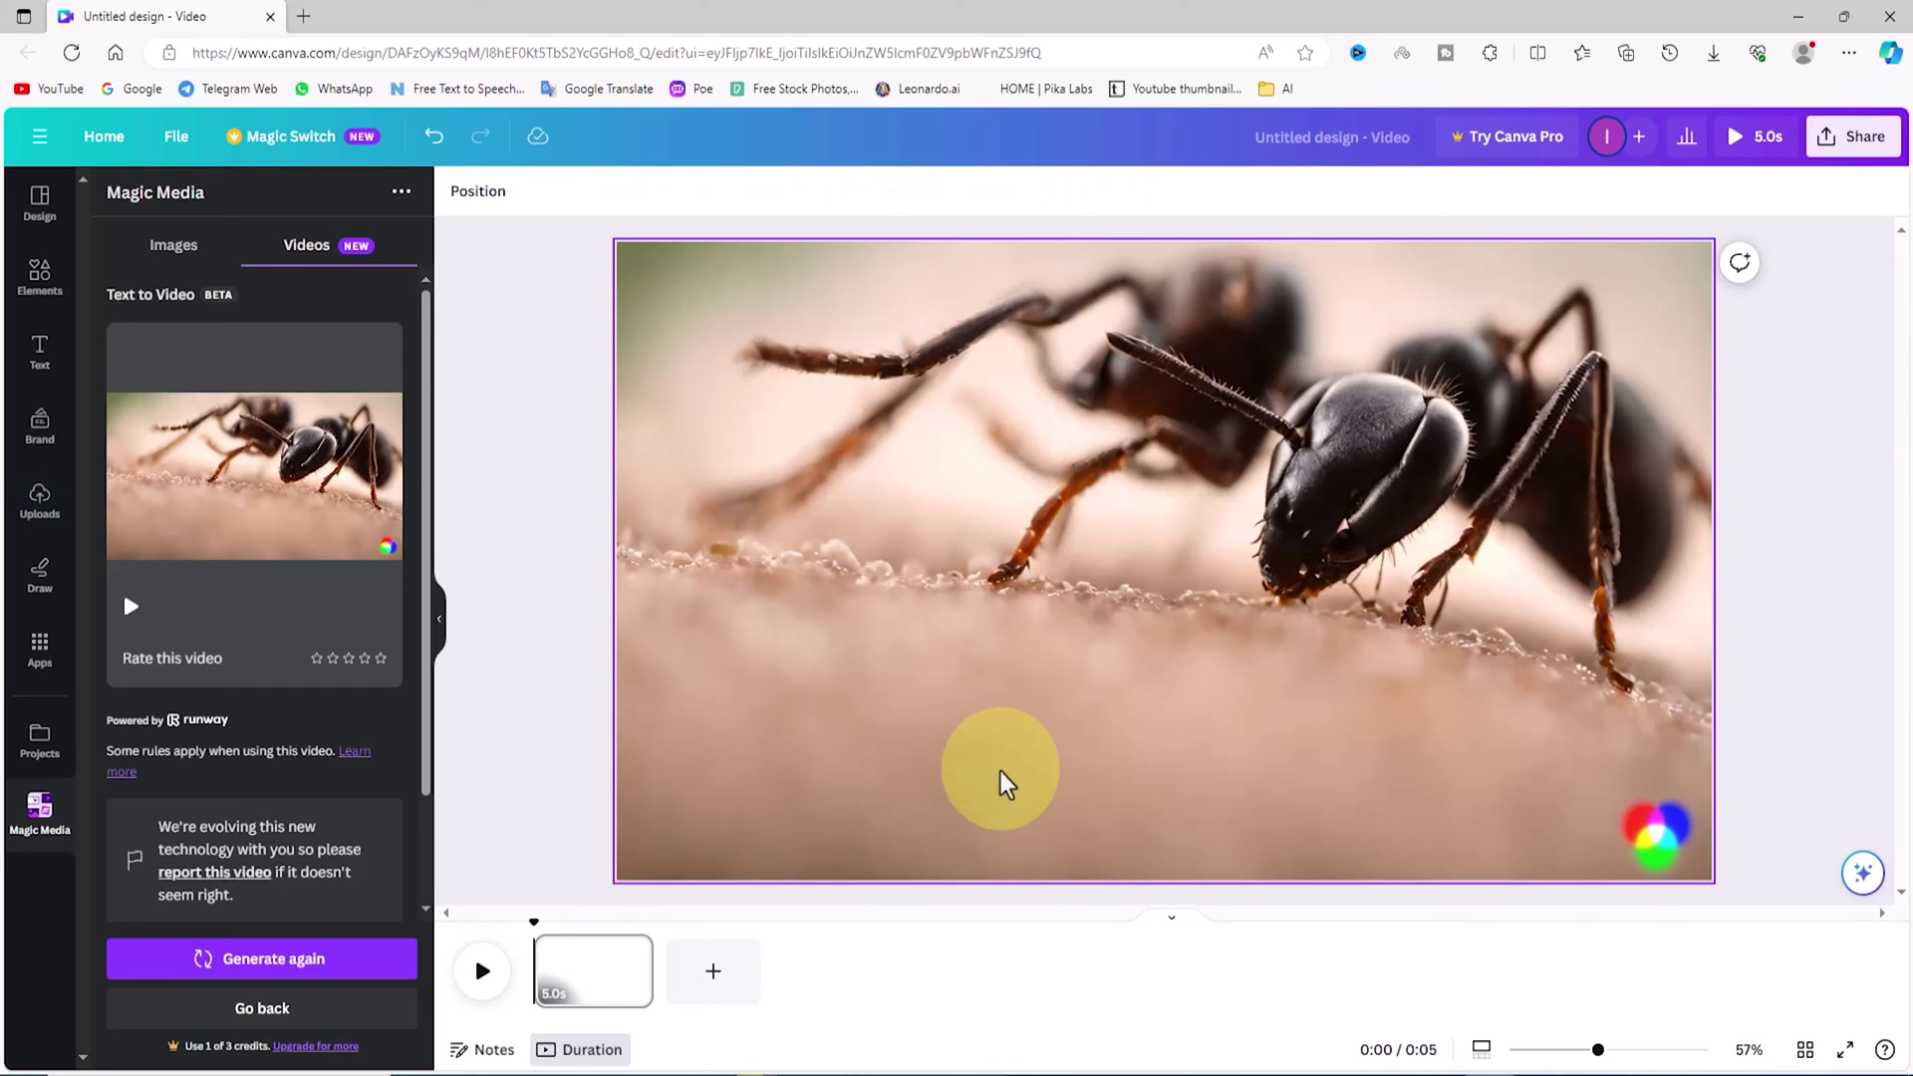
{"action": "left_click", "coordinate": [482, 981]}
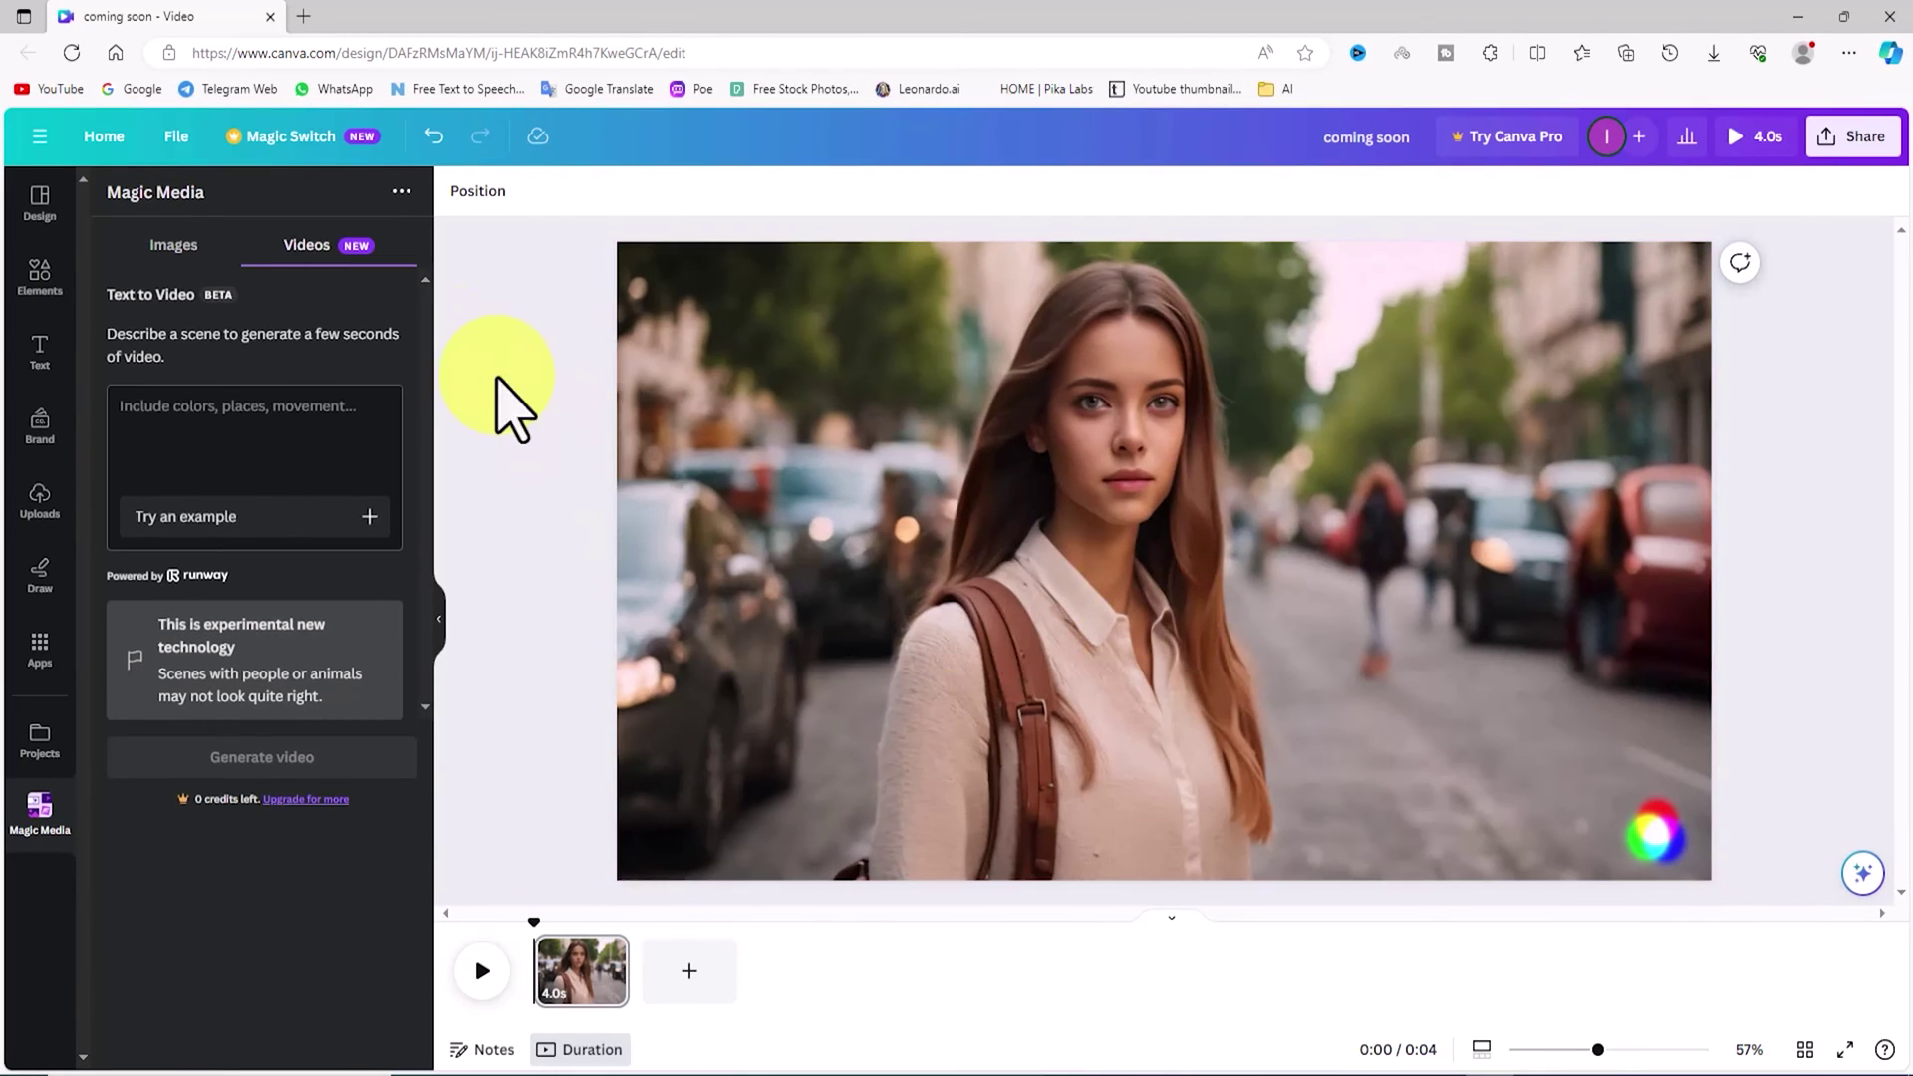
Add a paragraph text box reading 'coming soon' and move it toward the lower right.
{"action": "left_click", "coordinate": [40, 350]}
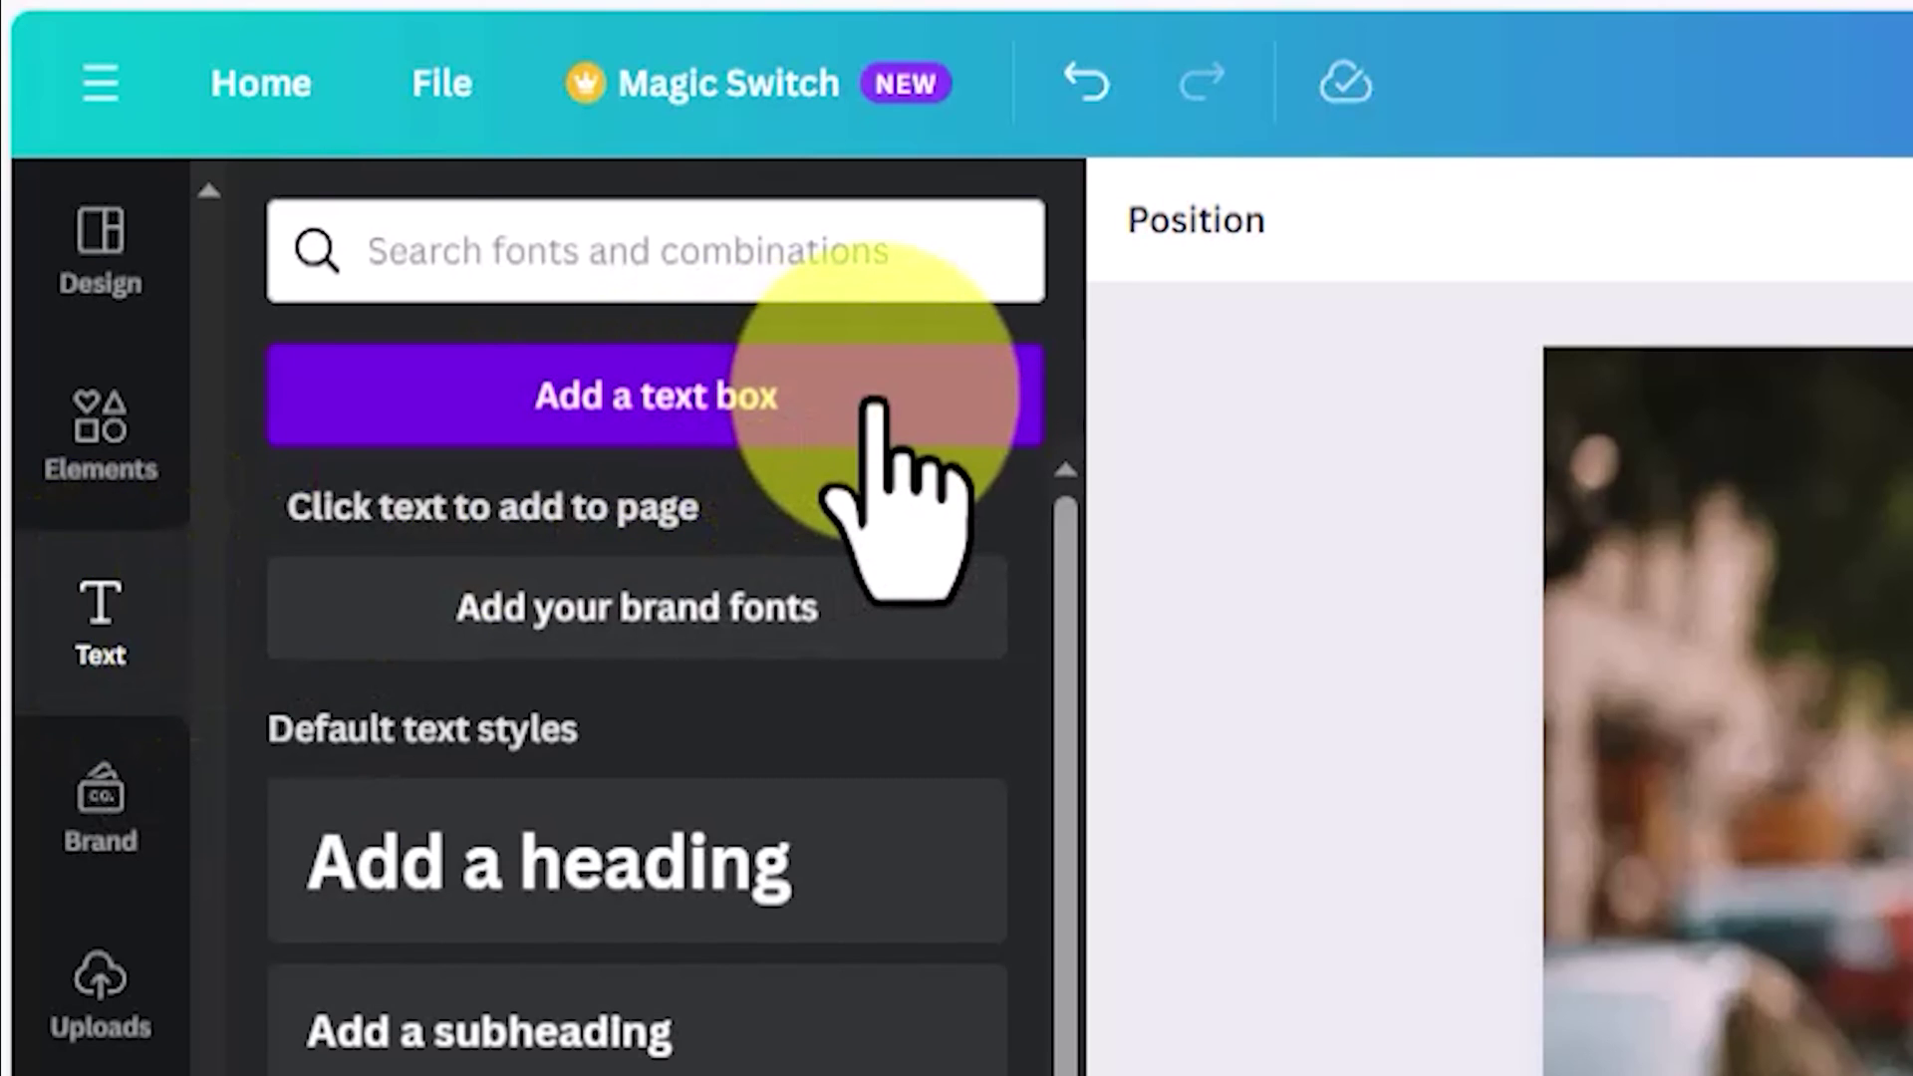
{"action": "left_click", "coordinate": [947, 394]}
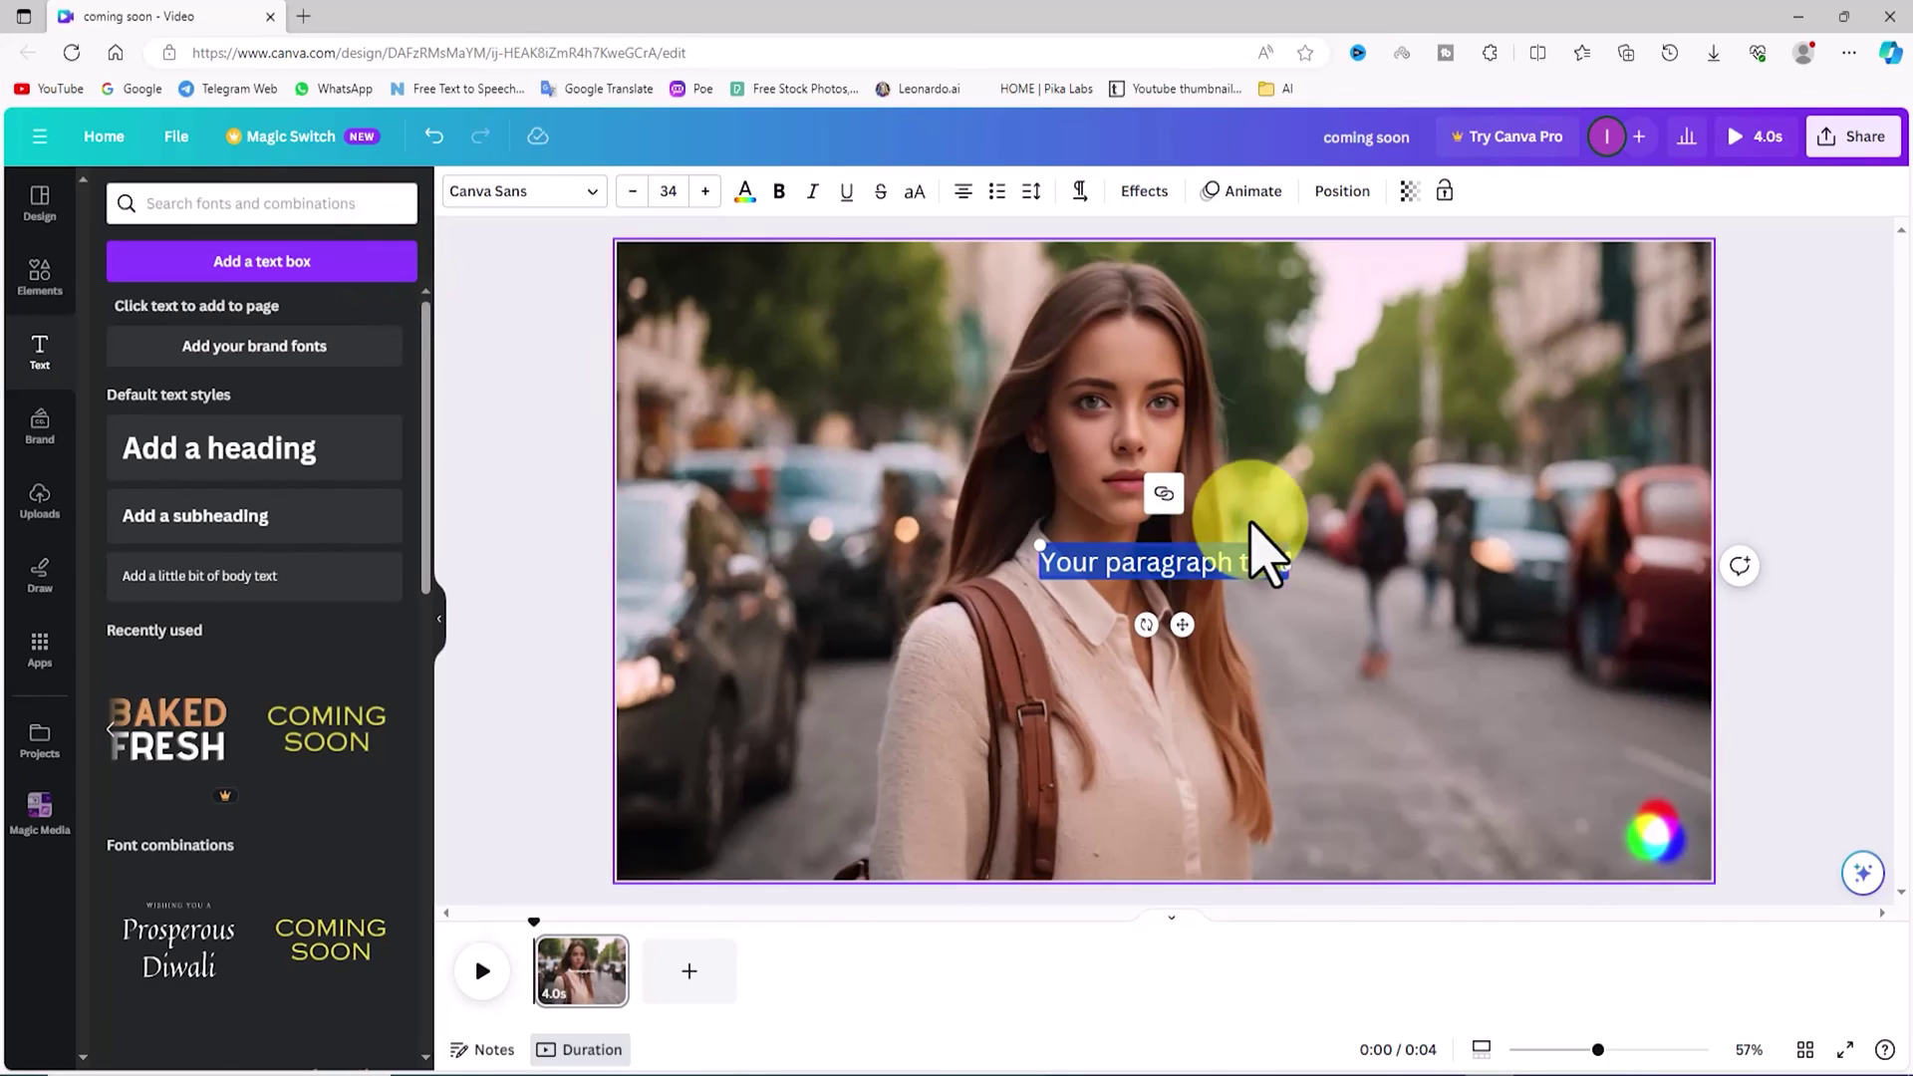
{"action": "left_click_drag", "start_coordinate": [1186, 629], "coordinate": [1486, 819]}
{"action": "type", "text": "d"}
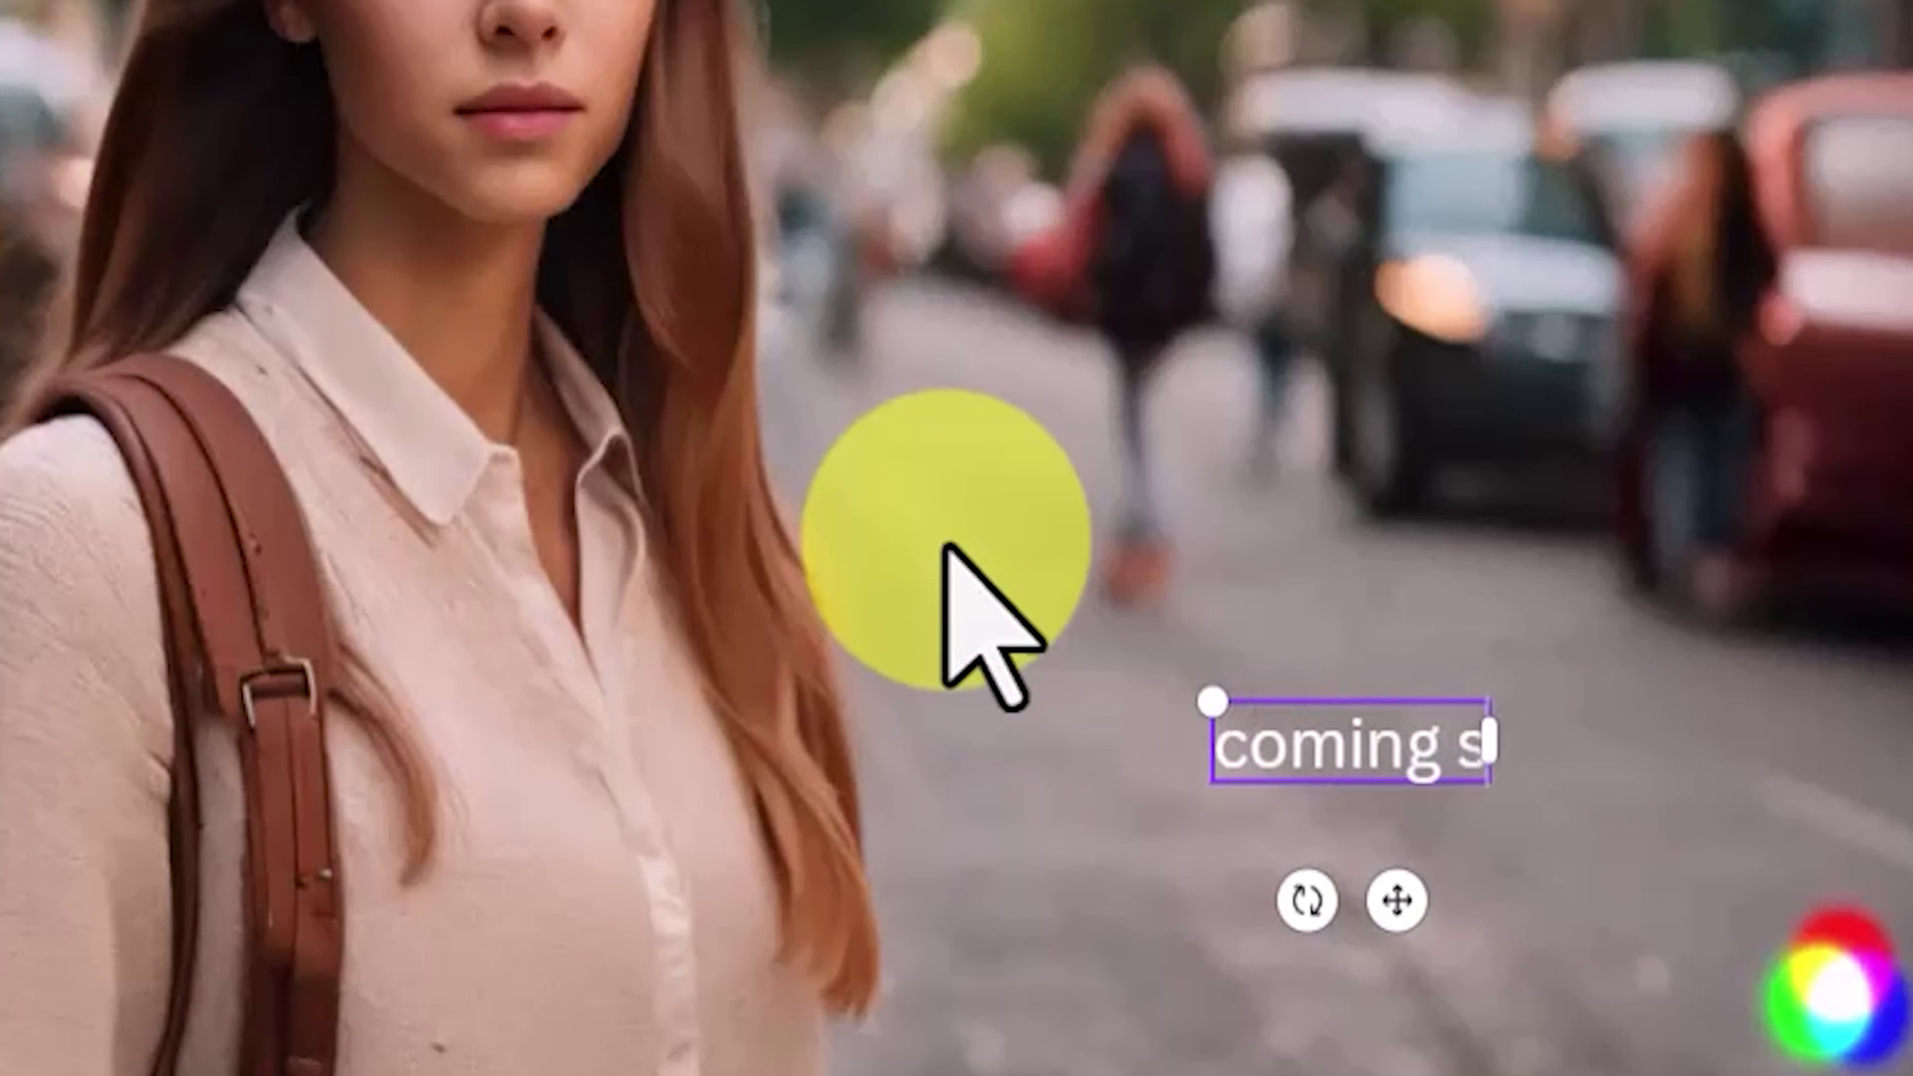
Set the 'coming soon' text to the Anton font.
{"action": "double_click", "coordinate": [1336, 769]}
{"action": "left_click", "coordinate": [1303, 199]}
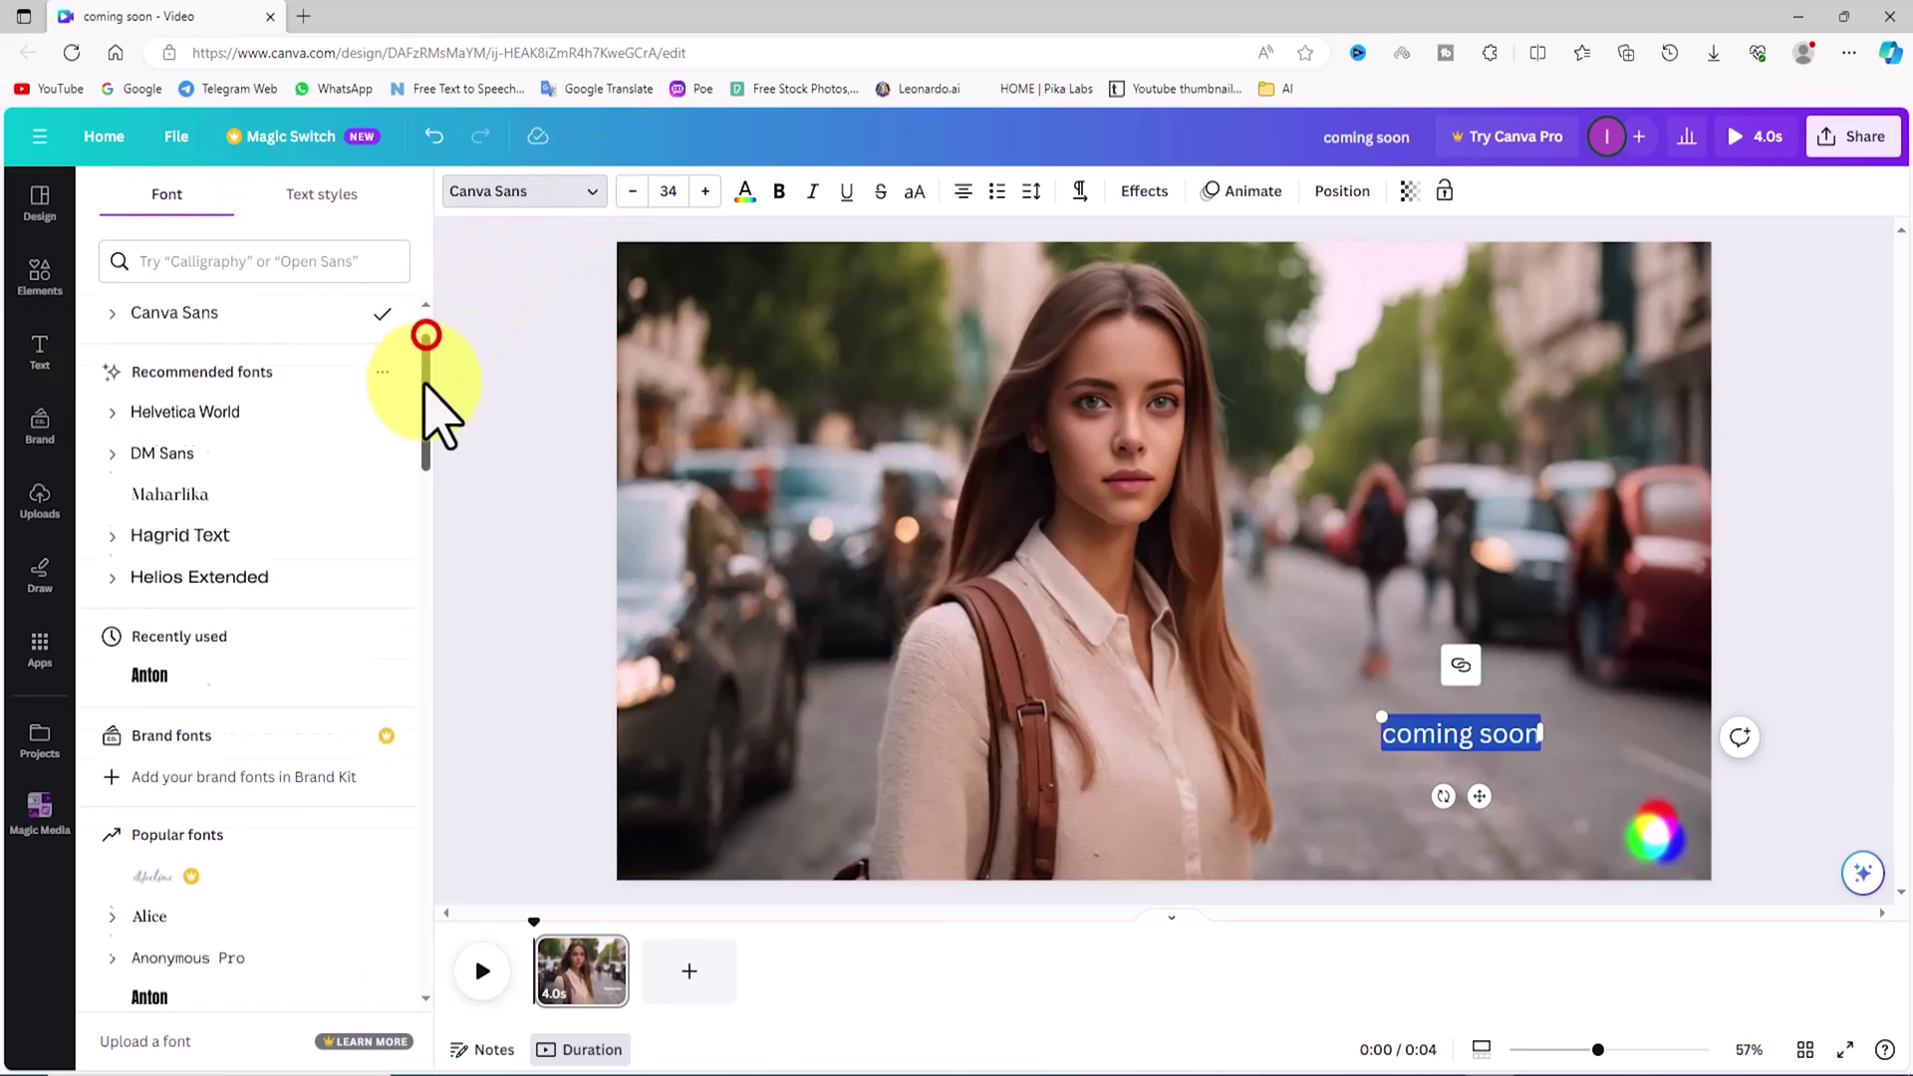
{"action": "left_click_drag", "start_coordinate": [880, 557], "coordinate": [774, 793]}
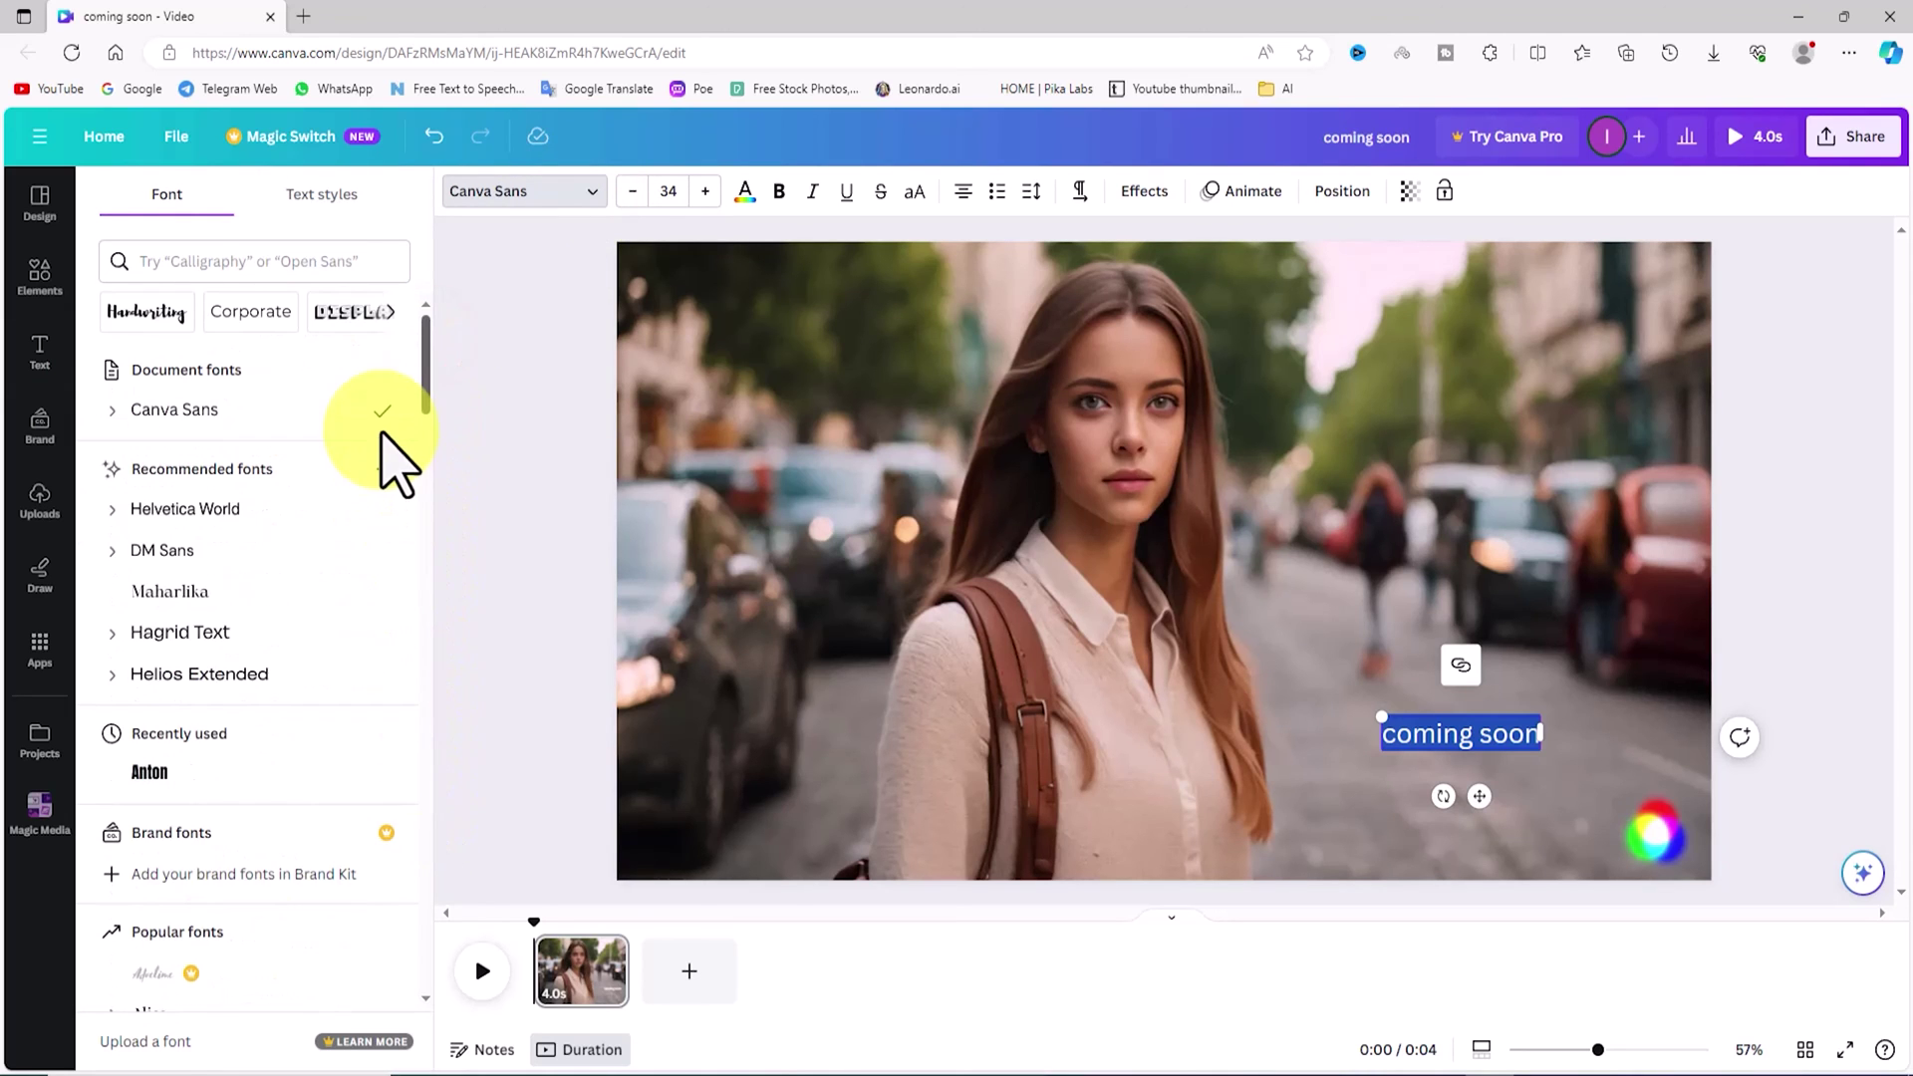
Enlarge the title to about font size 71.
{"action": "left_click", "coordinate": [703, 191]}
{"action": "left_click", "coordinate": [703, 190]}
{"action": "left_click", "coordinate": [704, 190]}
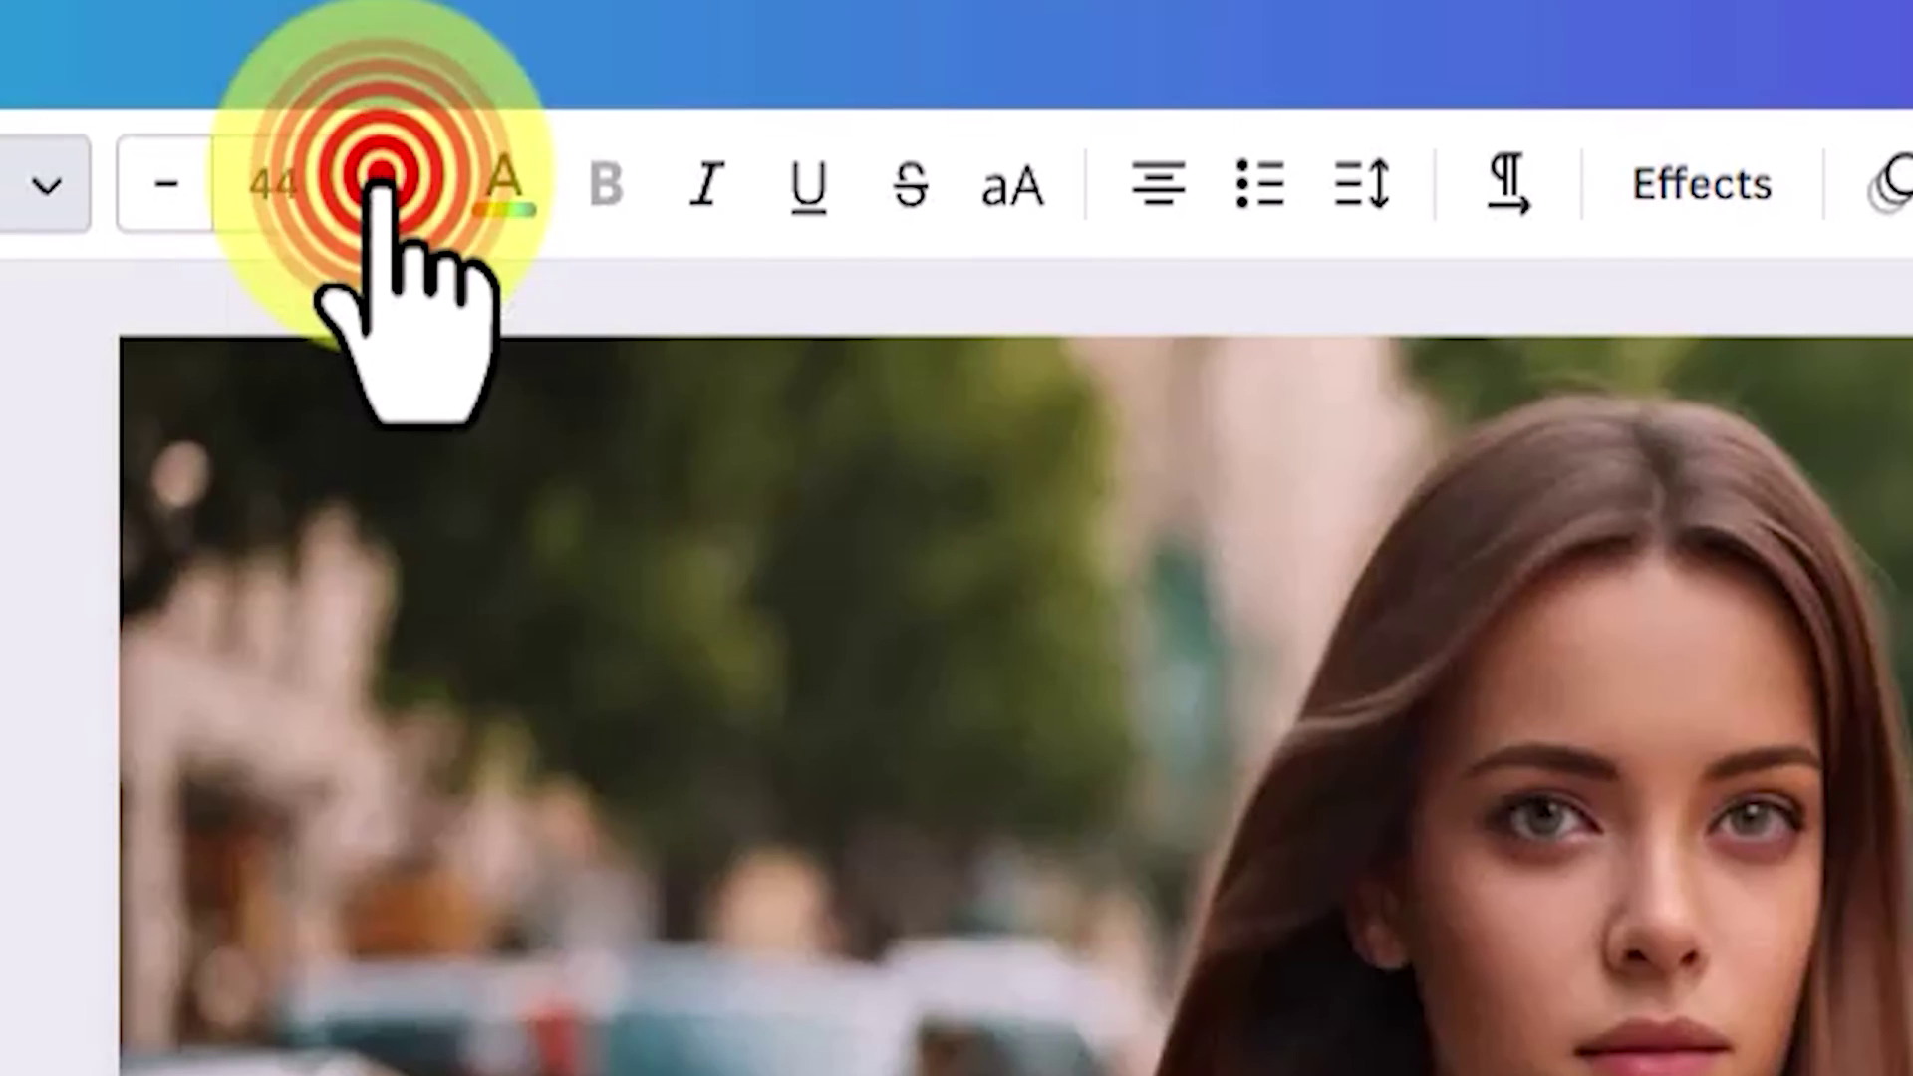
{"action": "left_click", "coordinate": [704, 190]}
{"action": "left_click", "coordinate": [383, 179]}
{"action": "left_click", "coordinate": [384, 179]}
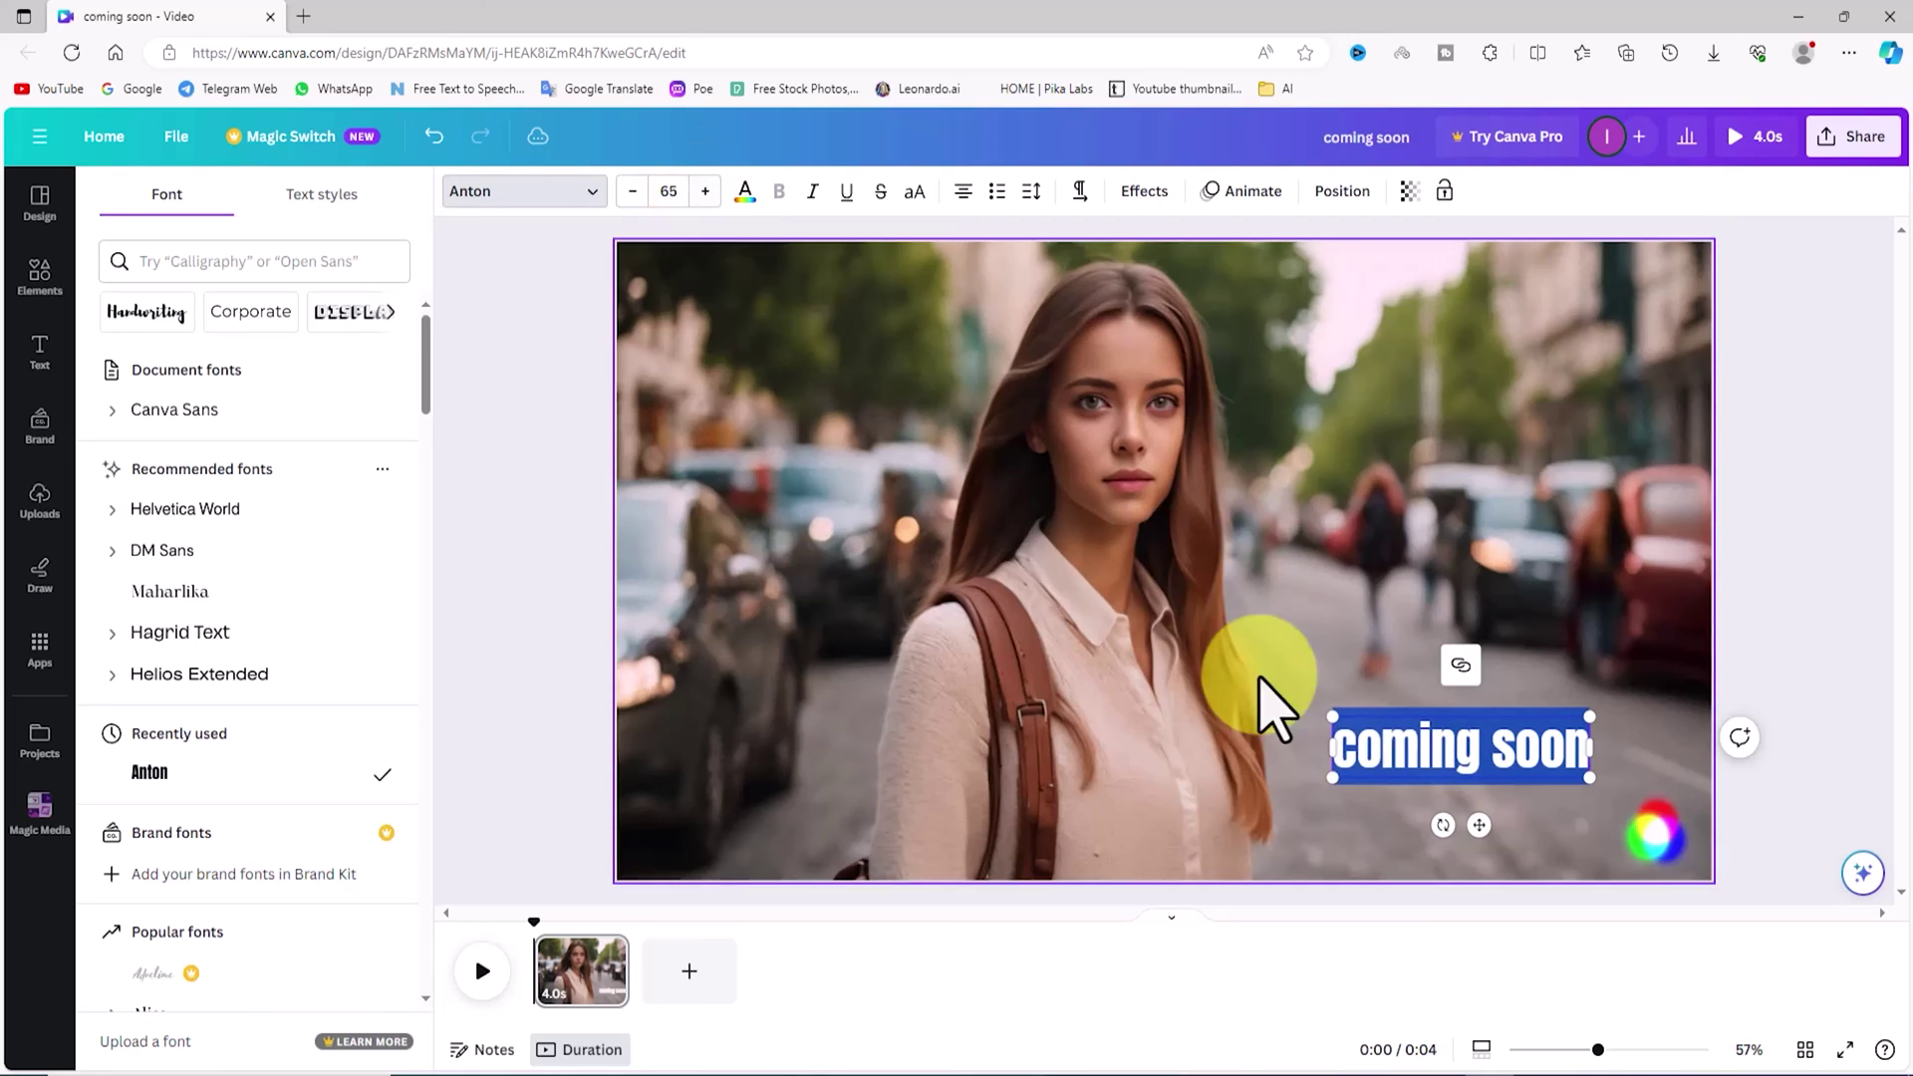
{"action": "left_click_drag", "start_coordinate": [1336, 704], "coordinate": [1276, 687]}
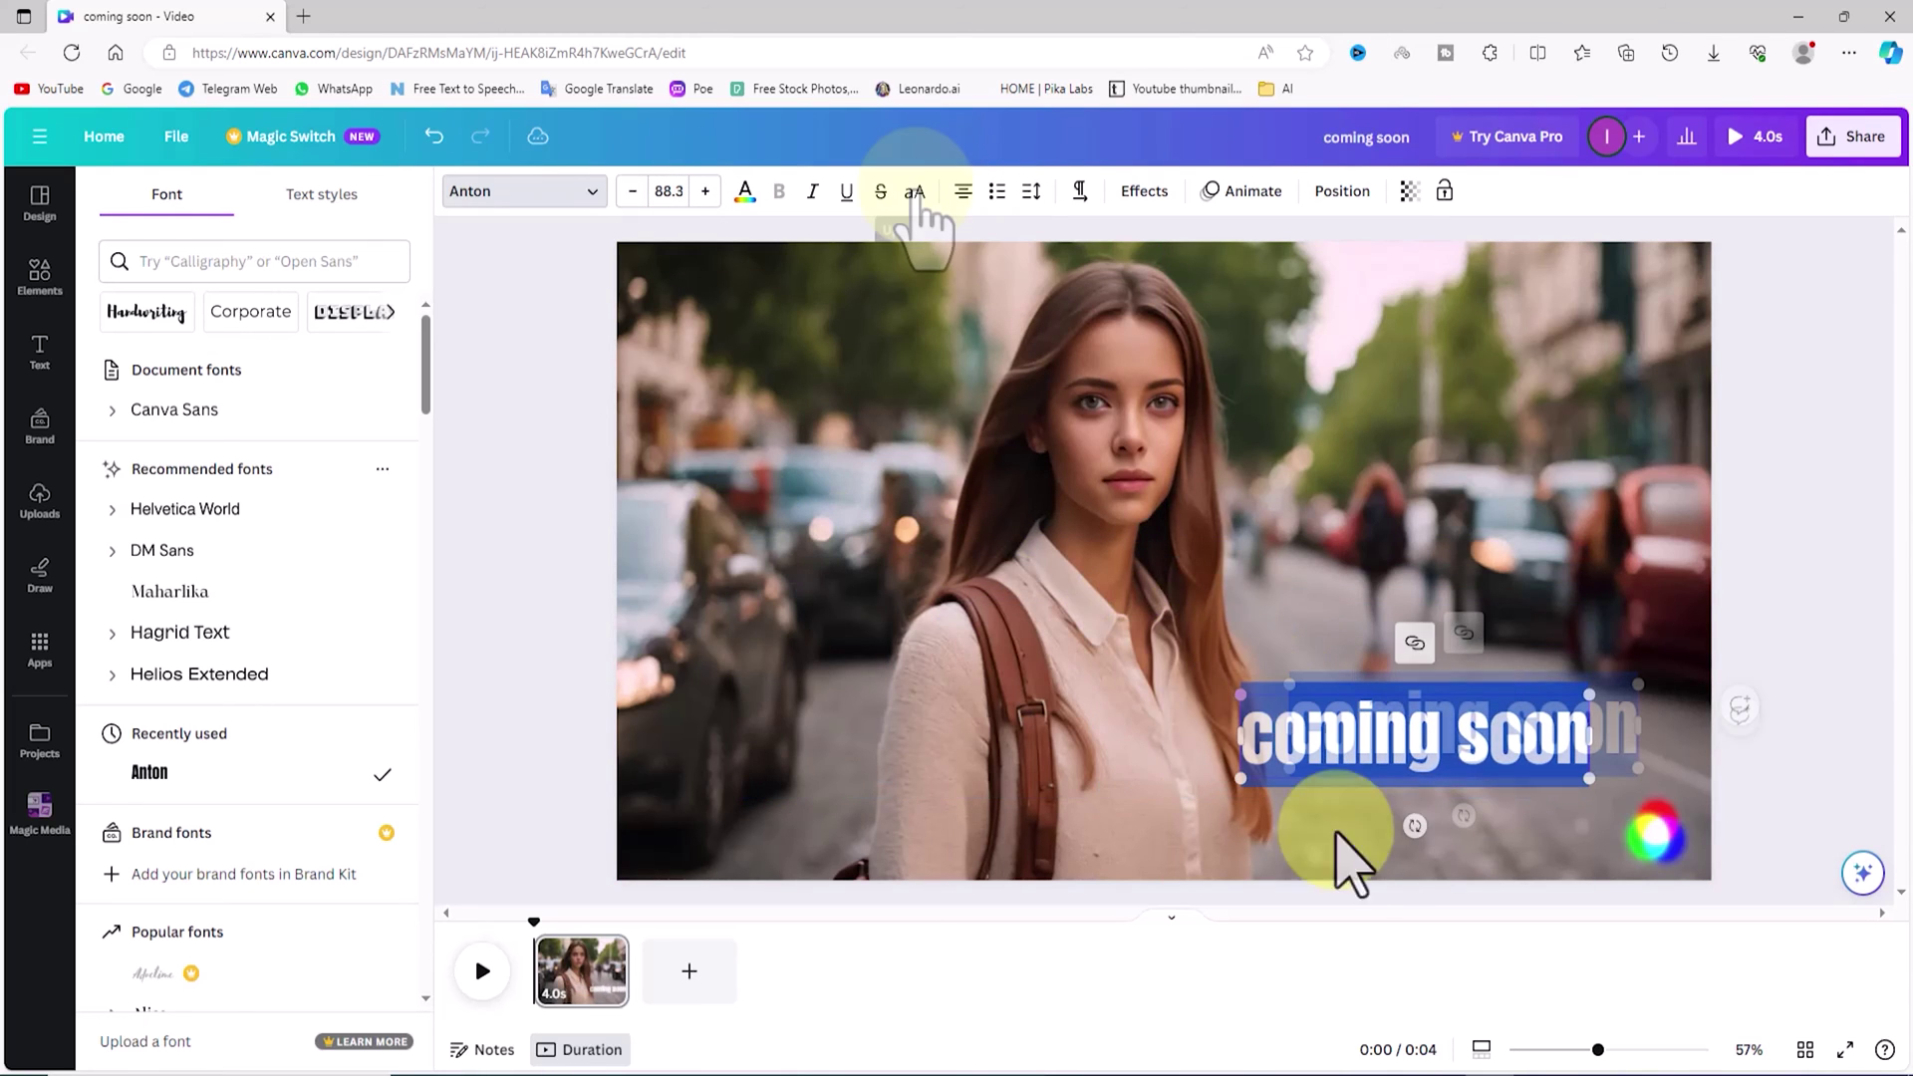
Make the title uppercase 'COMING SOON' and colour it lime.
{"action": "left_click", "coordinate": [915, 191]}
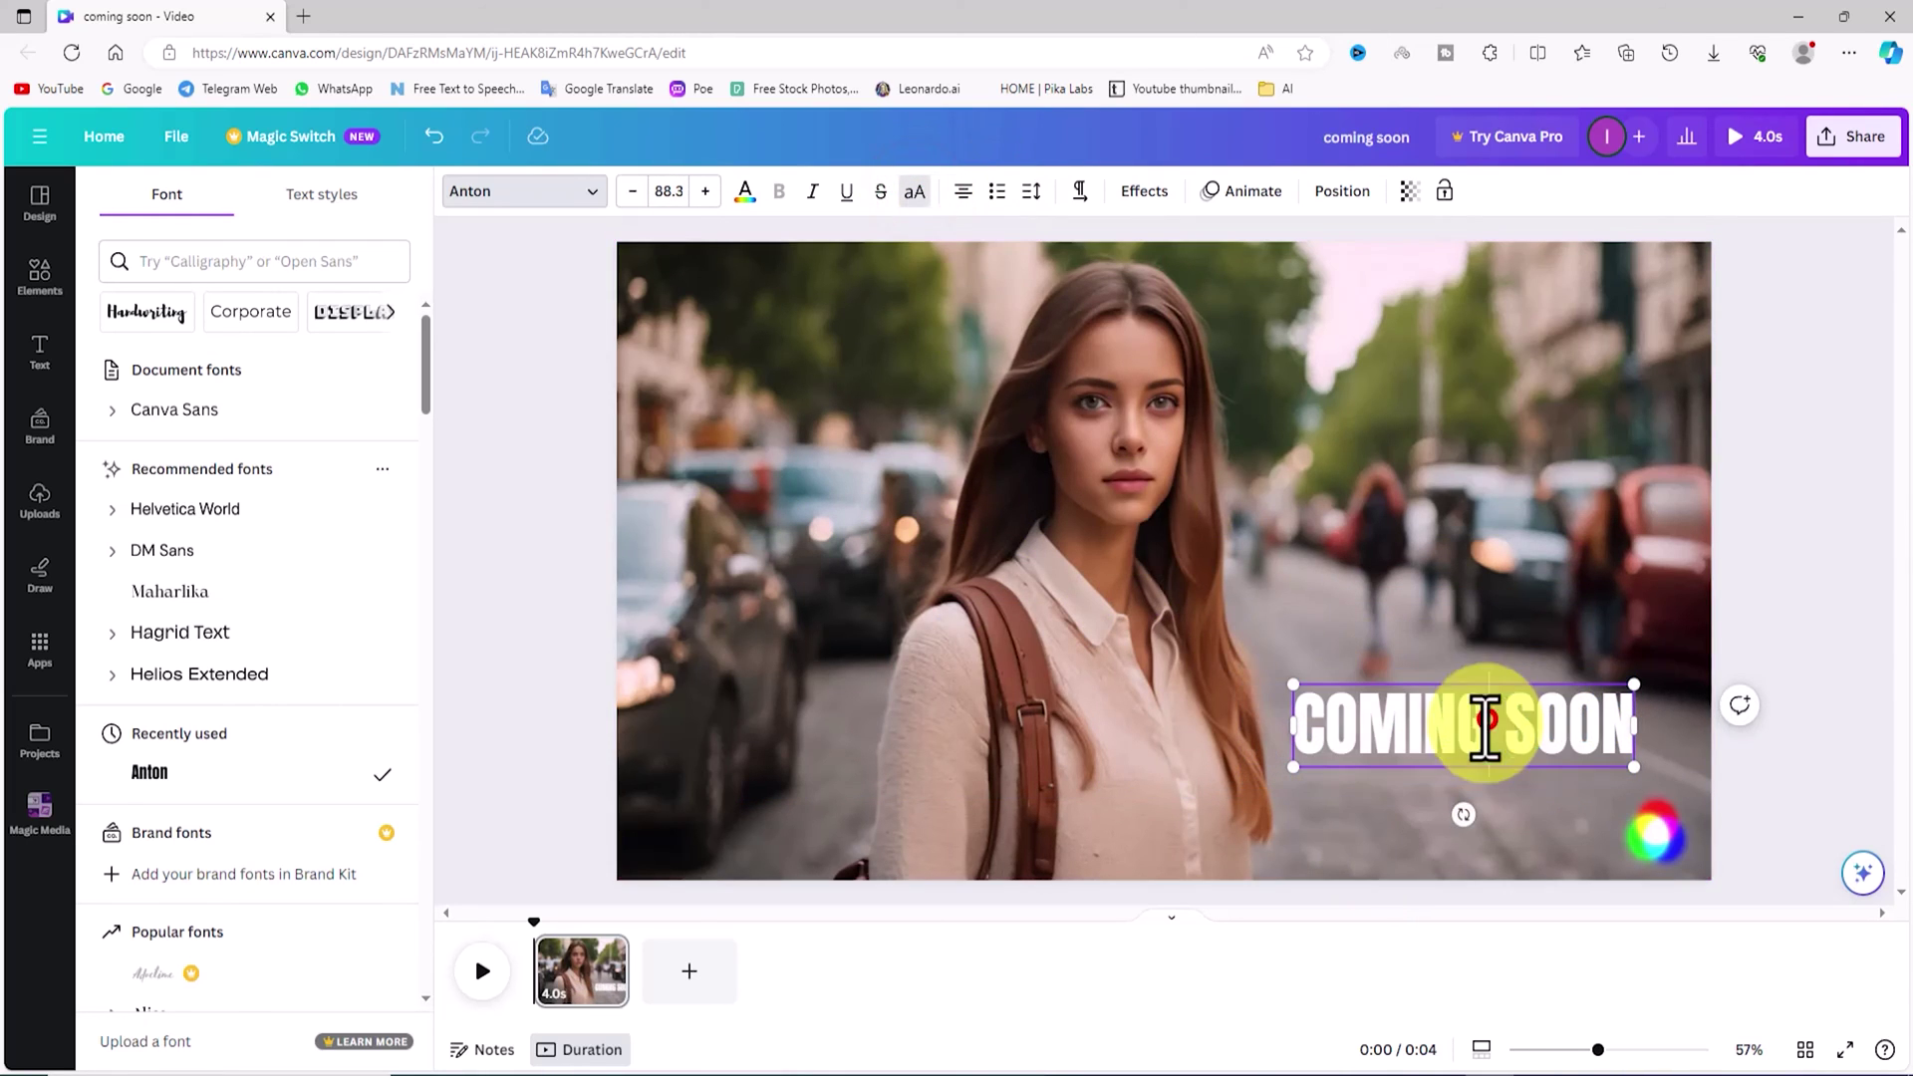
{"action": "triple_click", "coordinate": [1538, 742]}
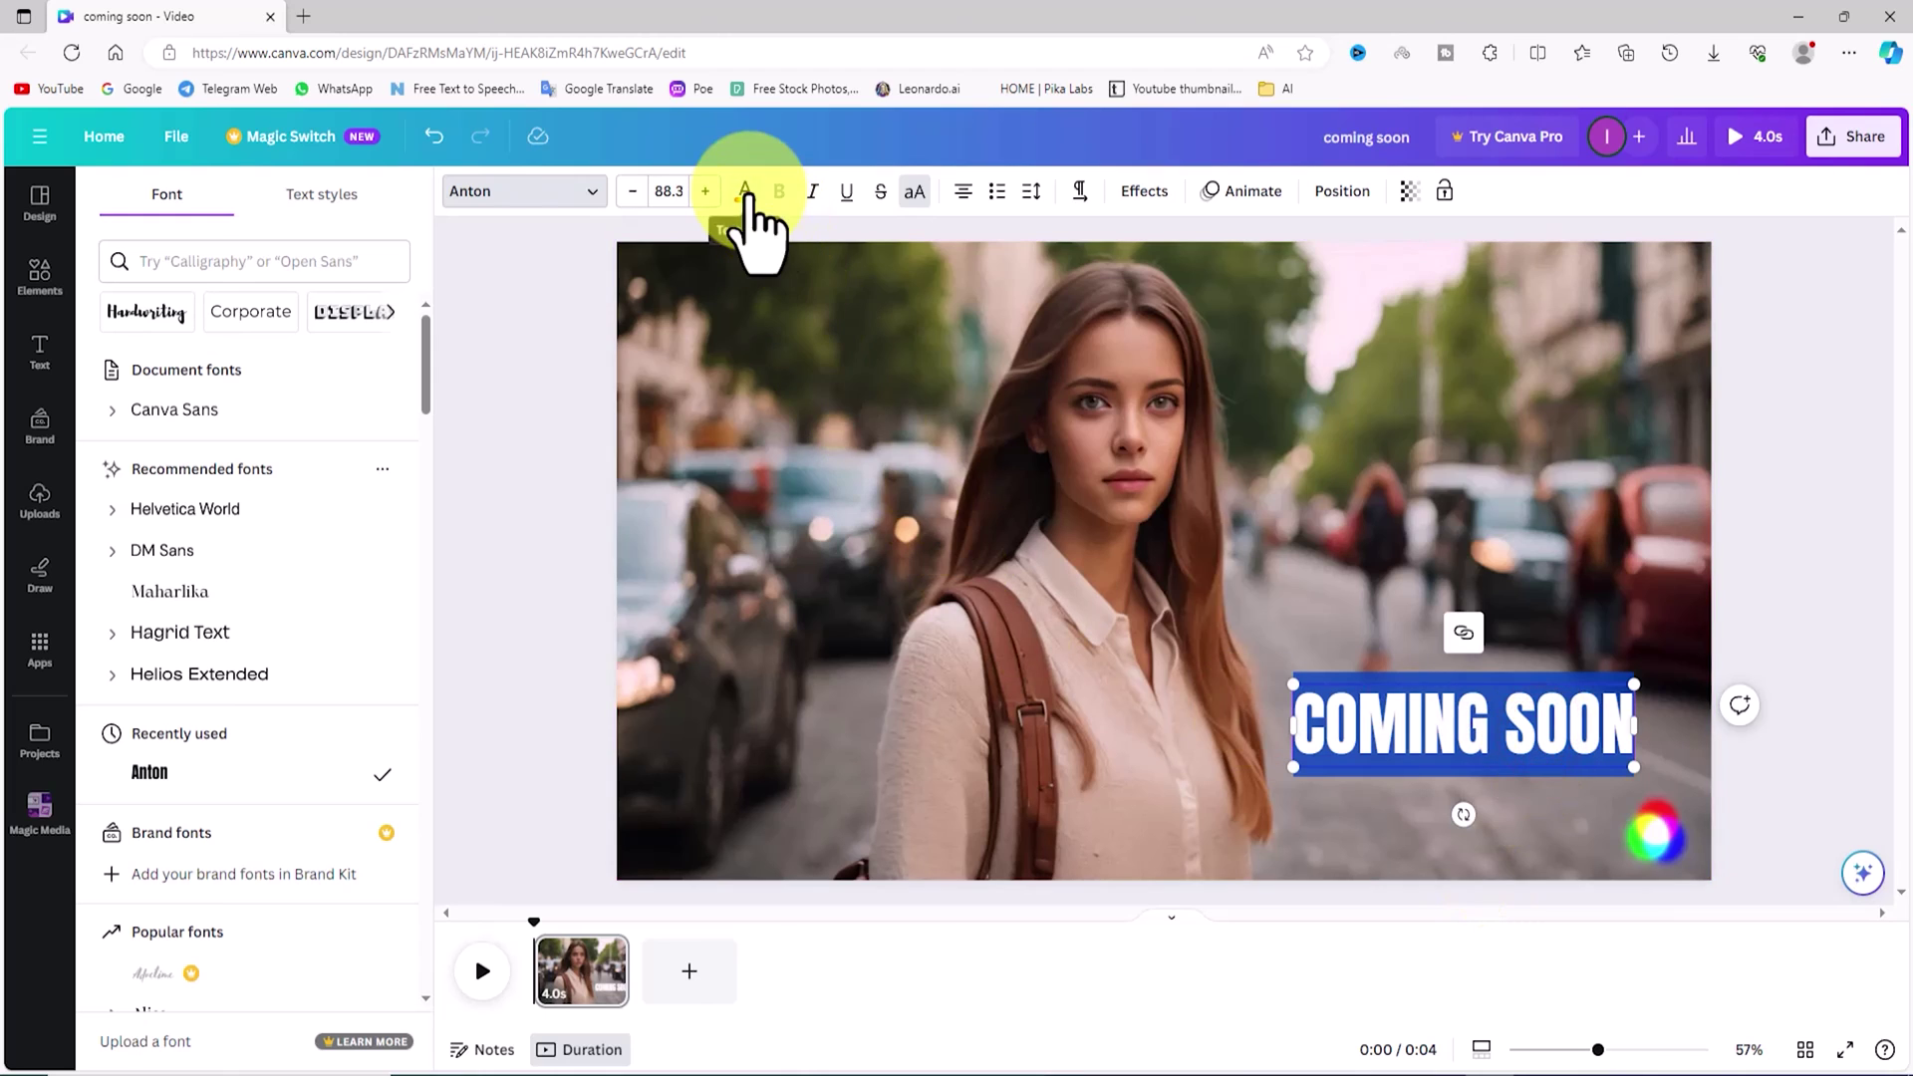
{"action": "left_click", "coordinate": [745, 192]}
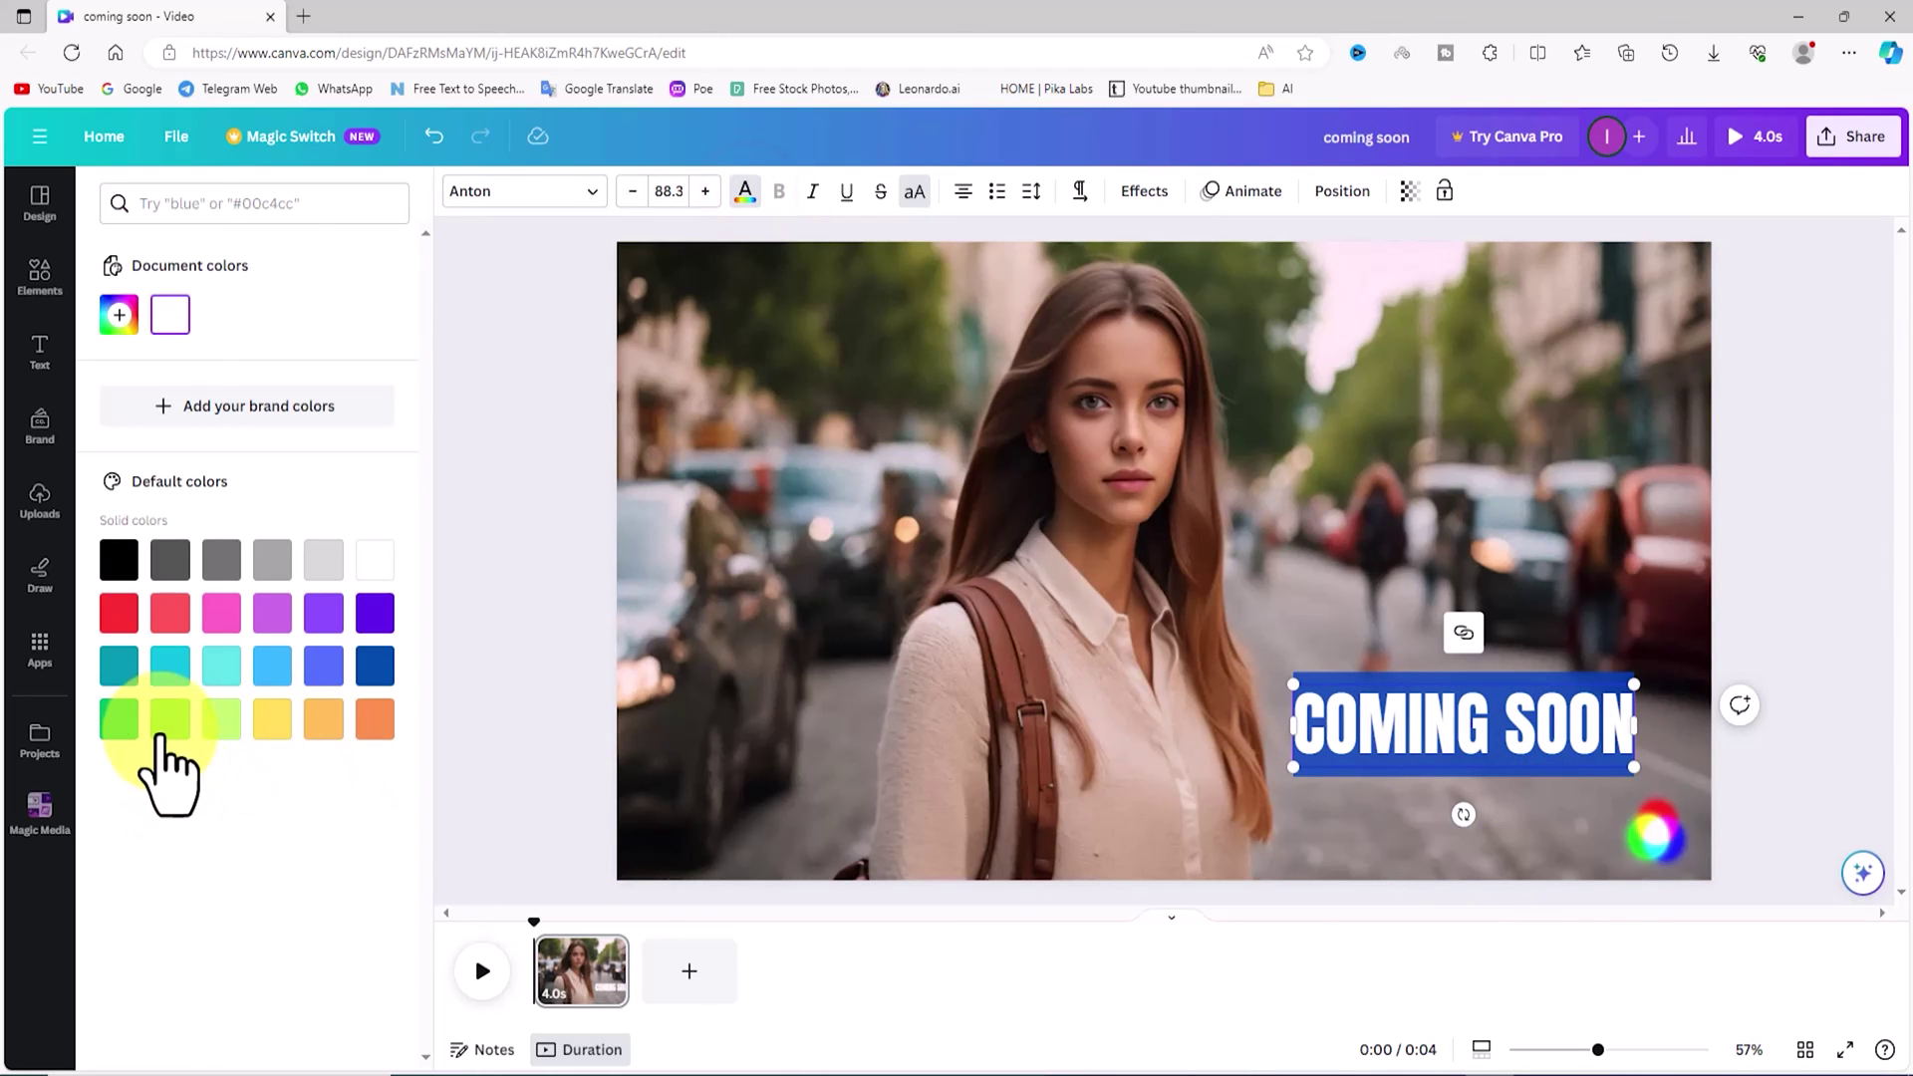
{"action": "left_click", "coordinate": [170, 719]}
{"action": "left_click", "coordinate": [221, 719]}
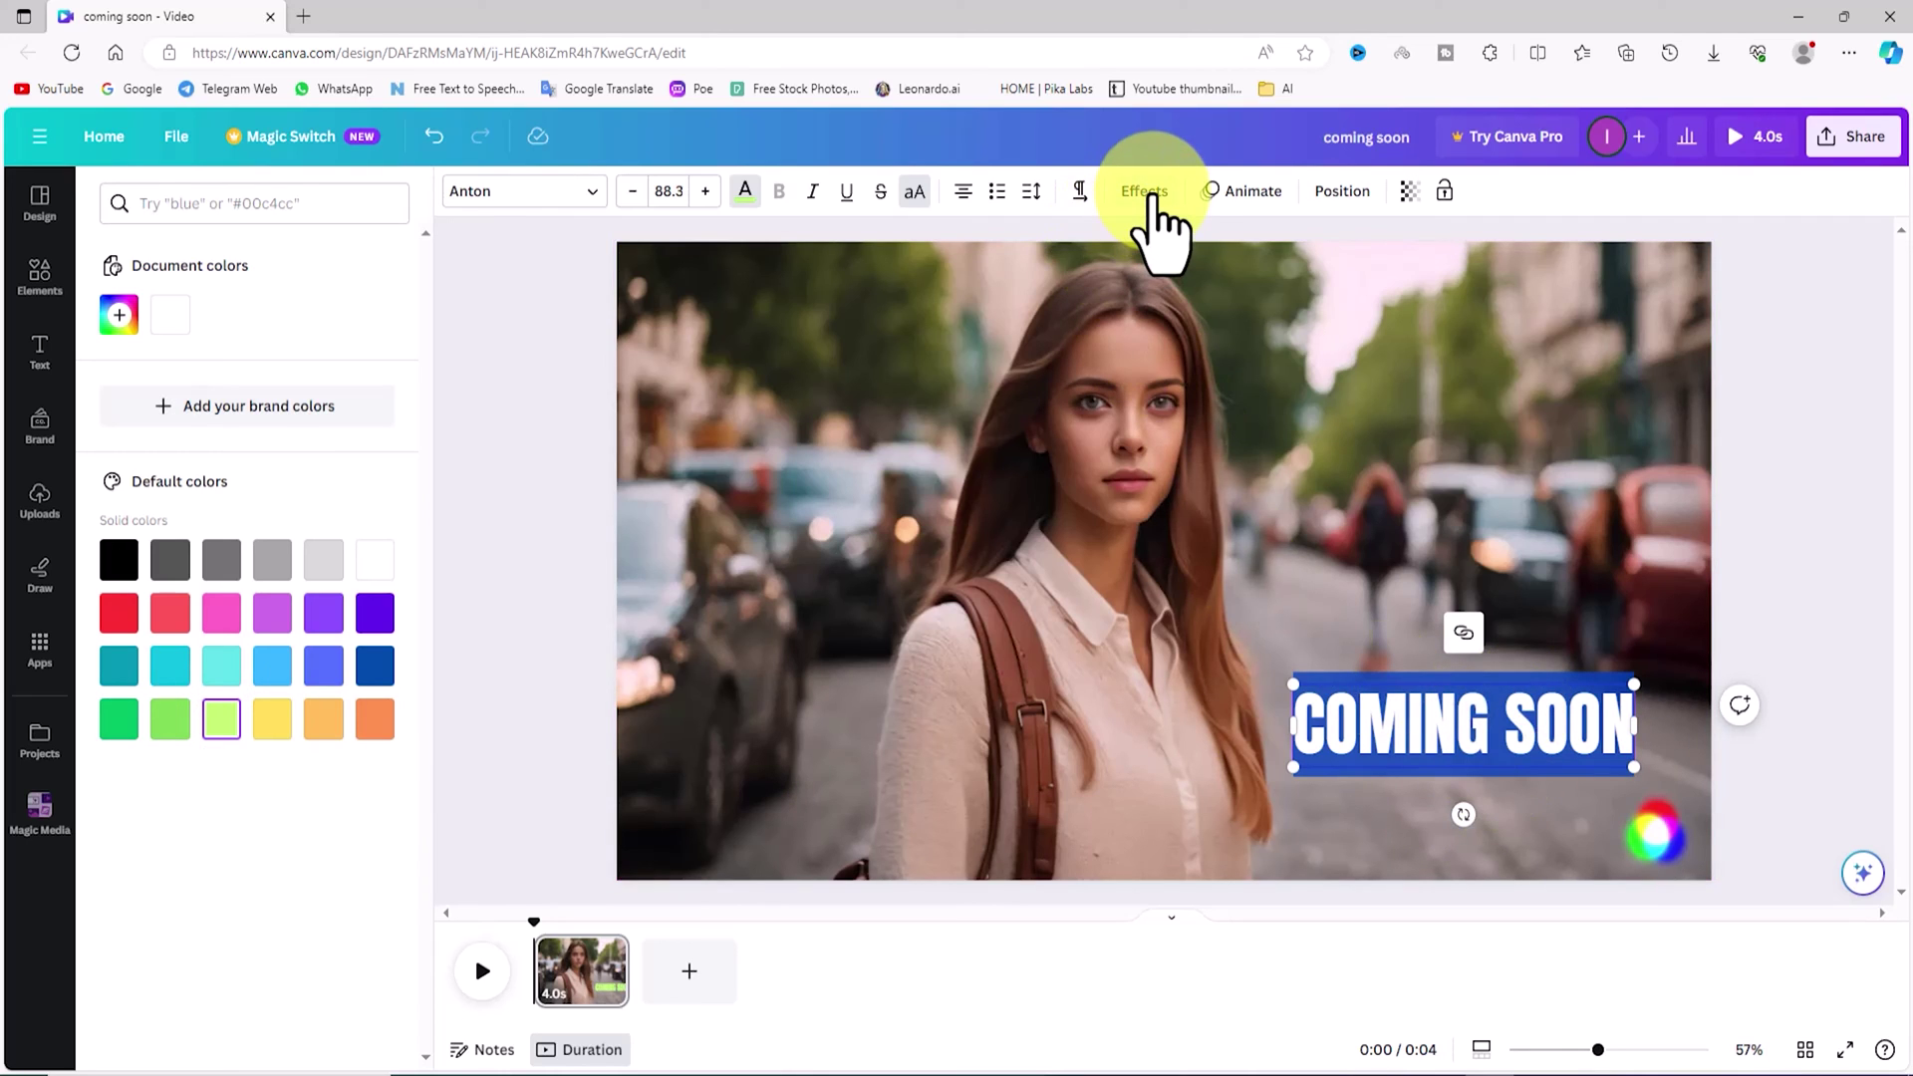
Give the COMING SOON title a dark-green Outline effect at thickness 50.
{"action": "left_click", "coordinate": [1146, 192]}
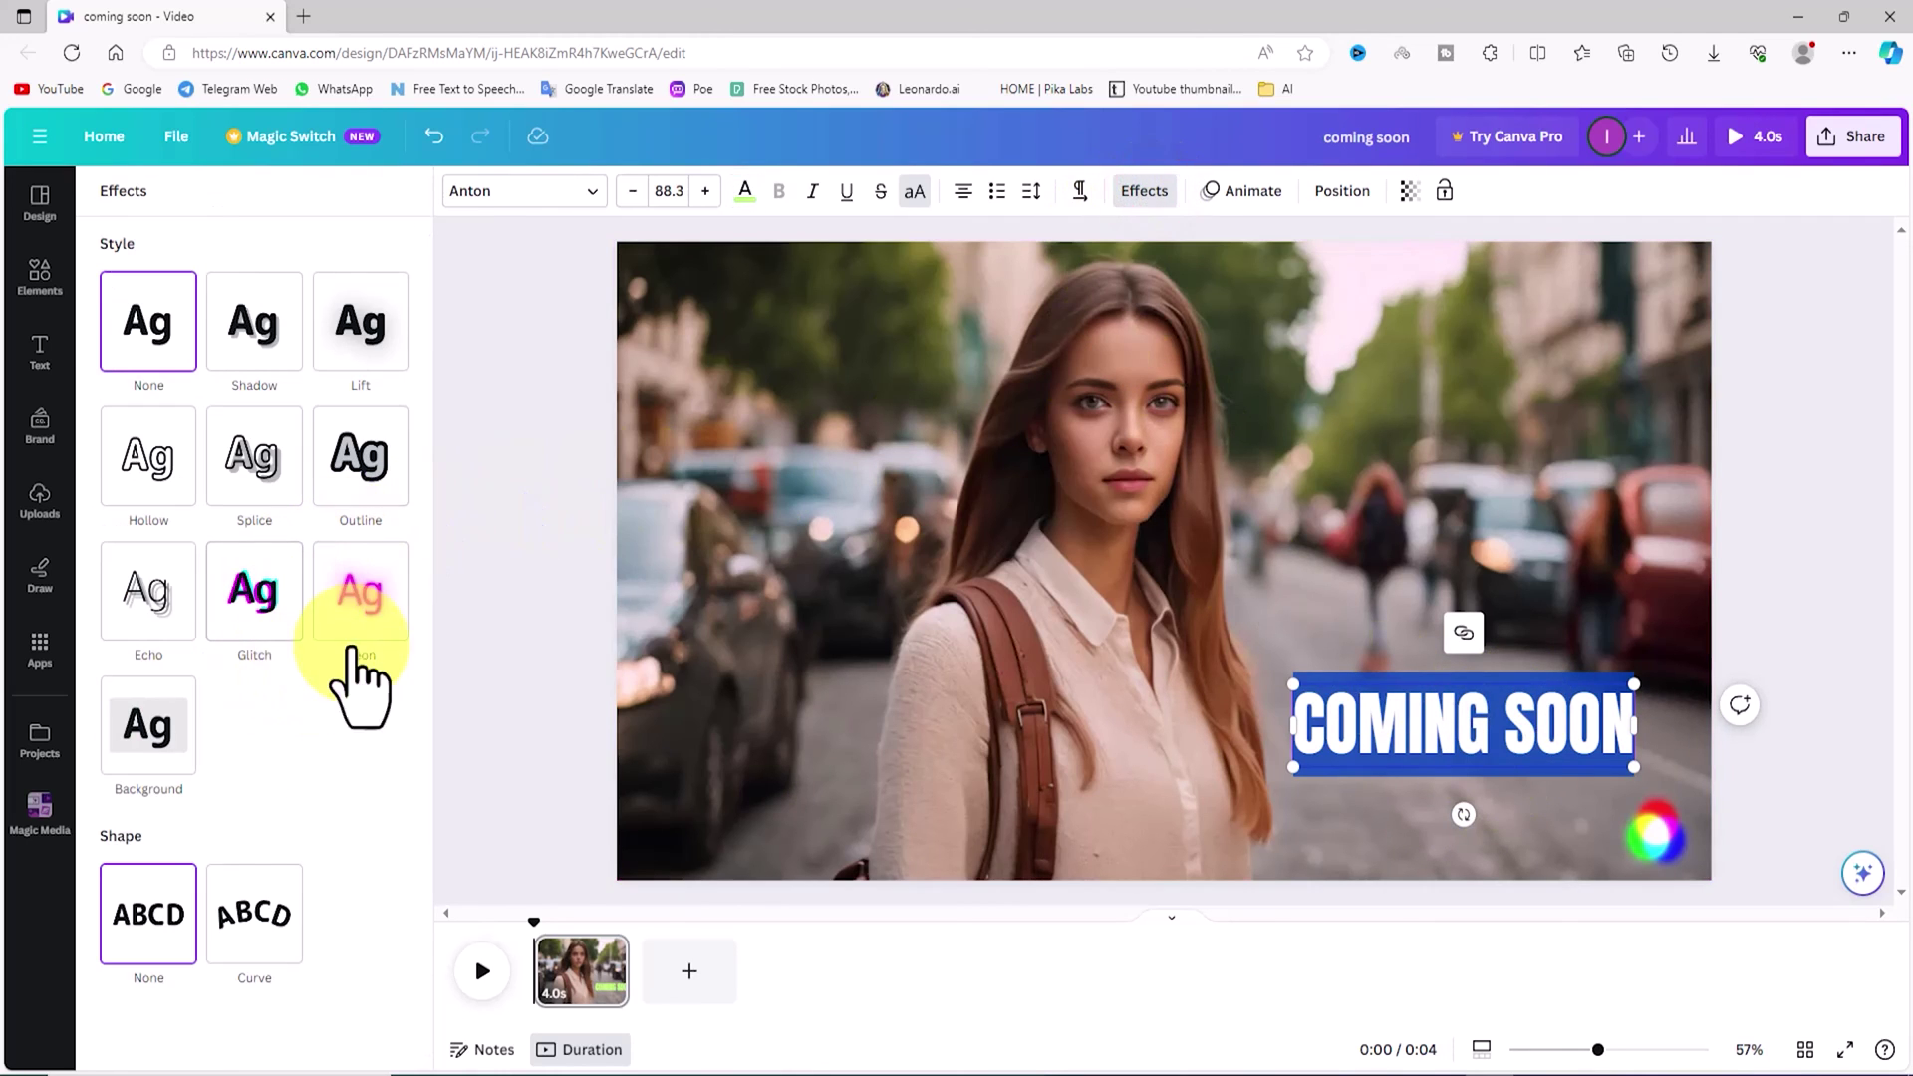
{"action": "left_click", "coordinate": [371, 458]}
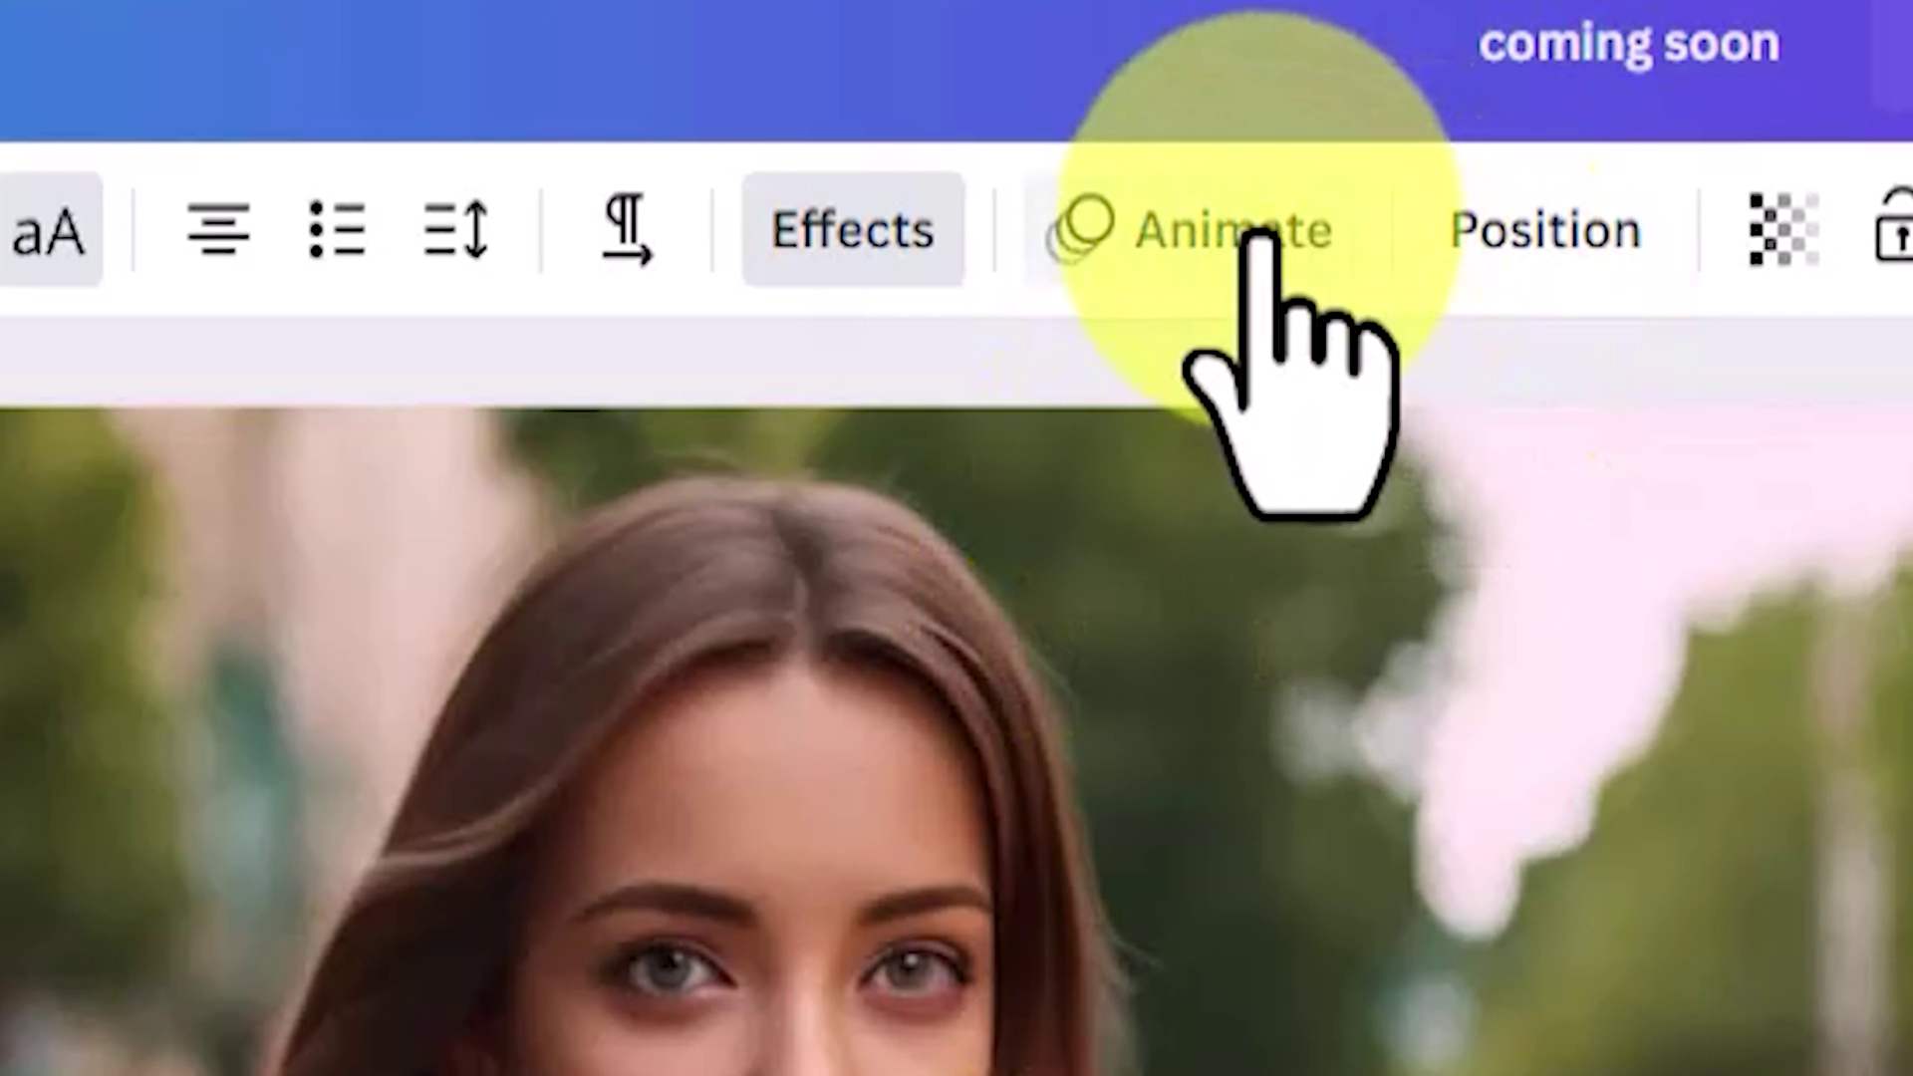
{"action": "left_click", "coordinate": [1260, 190]}
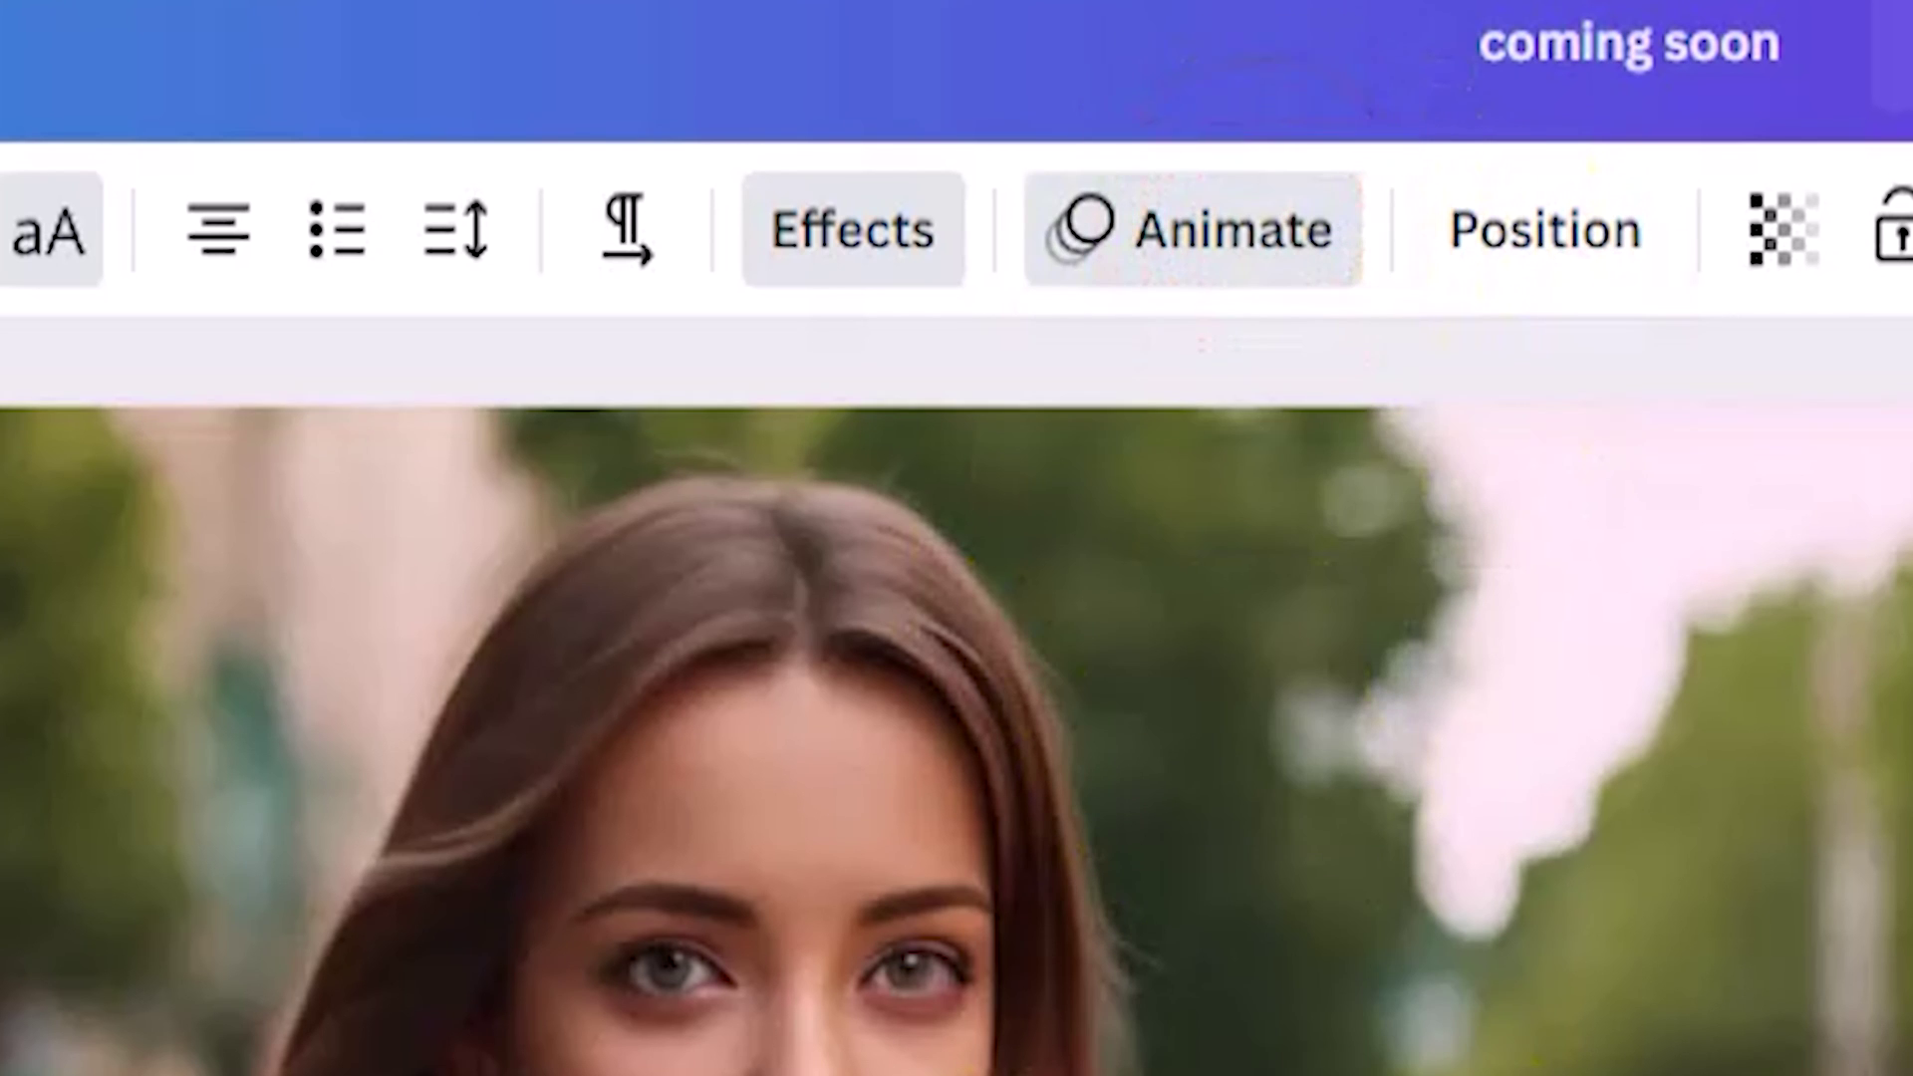